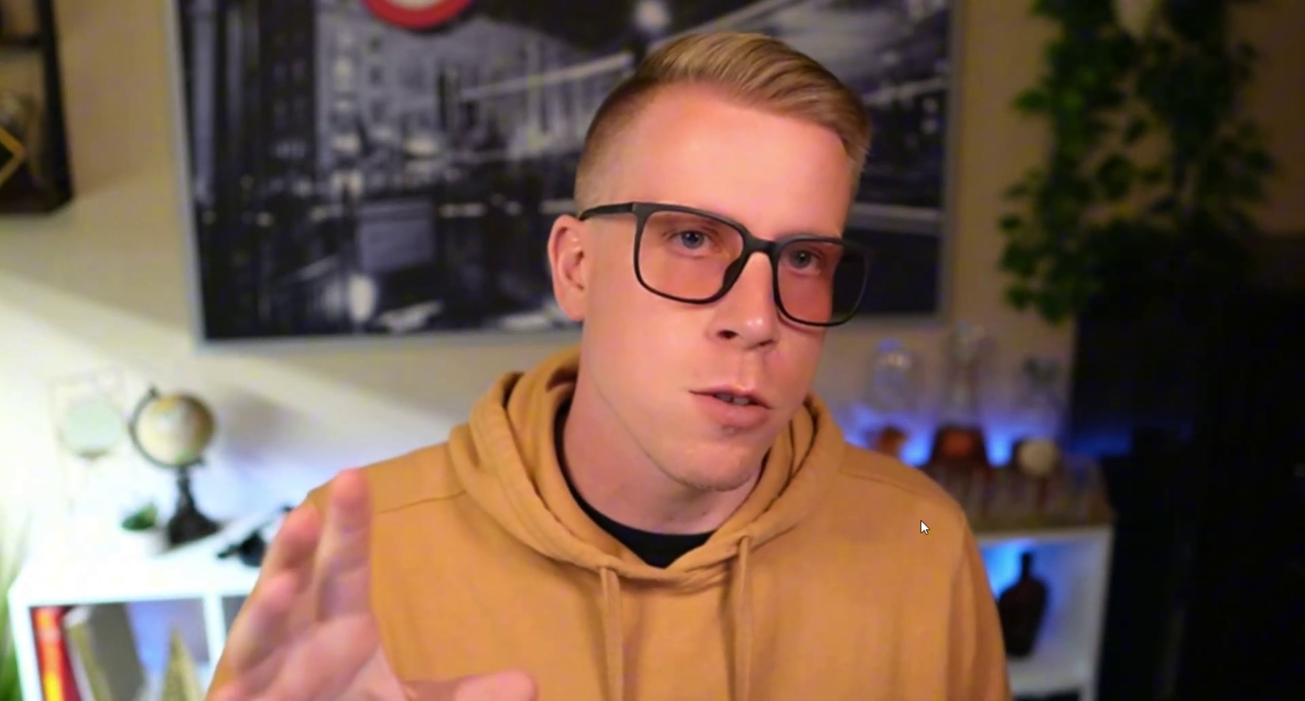
Switch to the Pikzels web app session and scroll through its open Recreate chat.
left_click(654, 673)
left_click(638, 673)
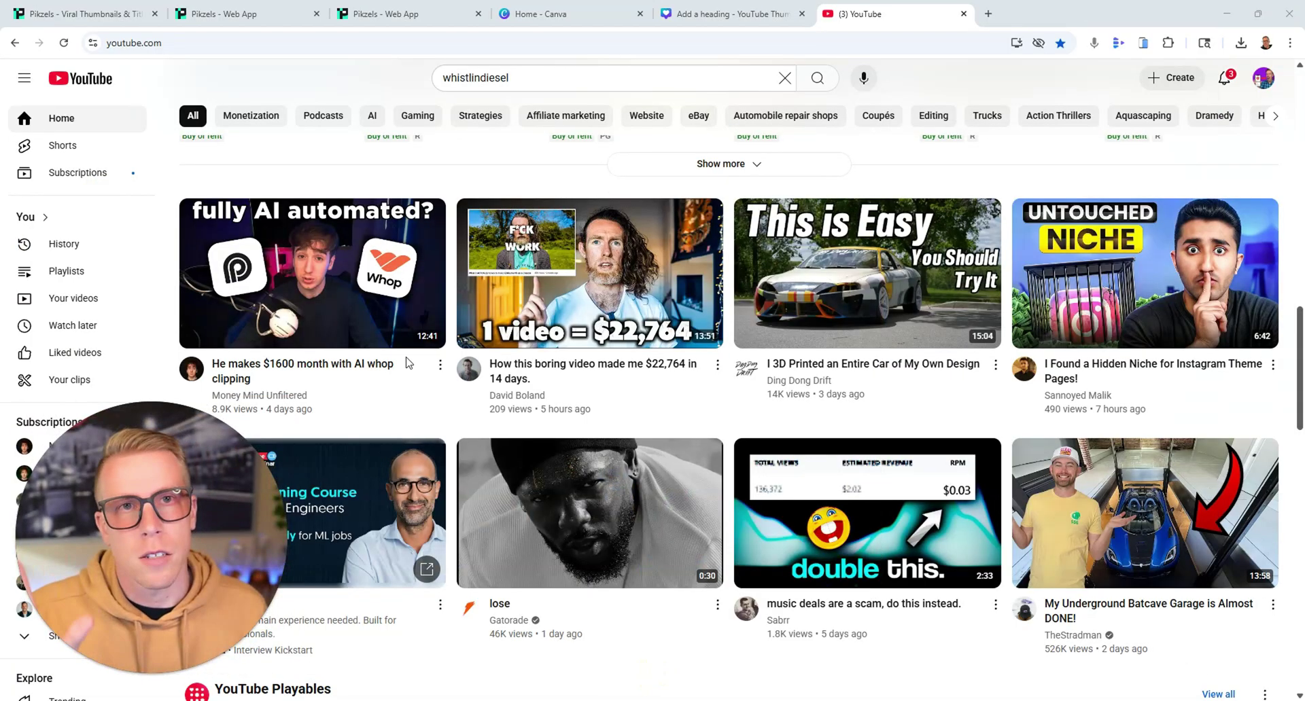
left_click(247, 15)
left_click(404, 20)
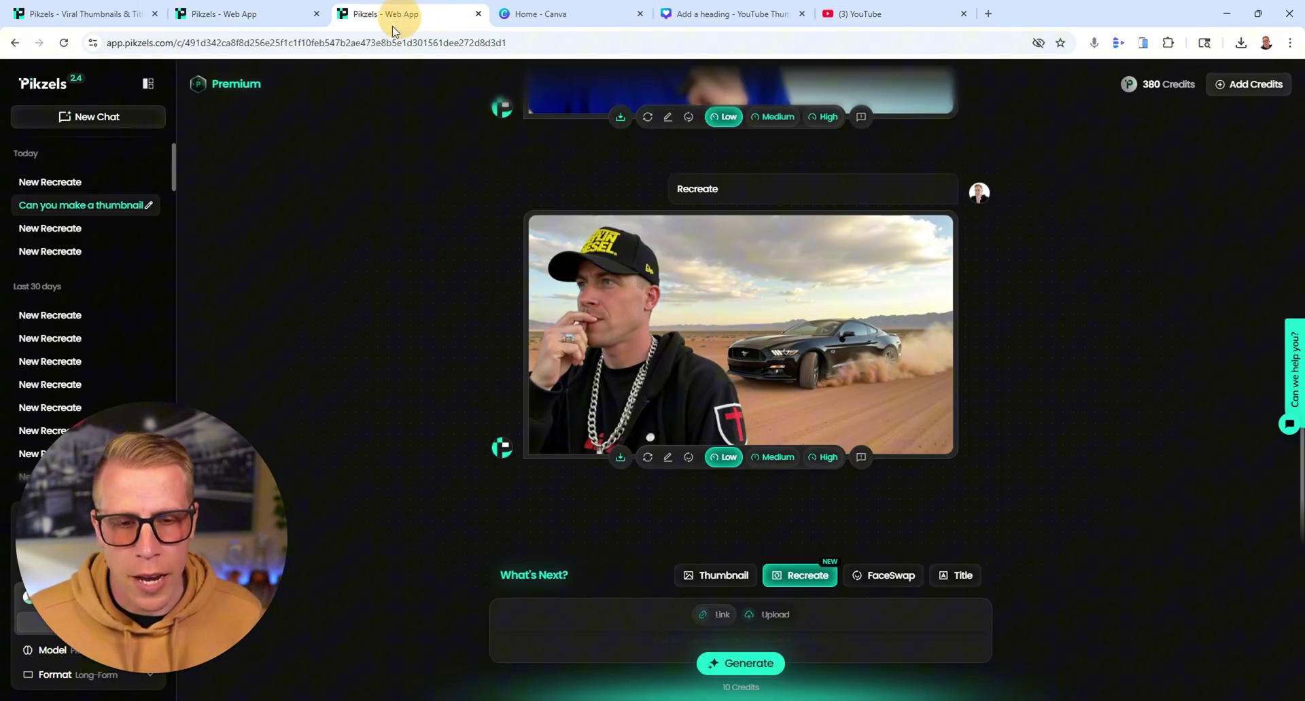
left_click_drag(185, 519, 380, 360)
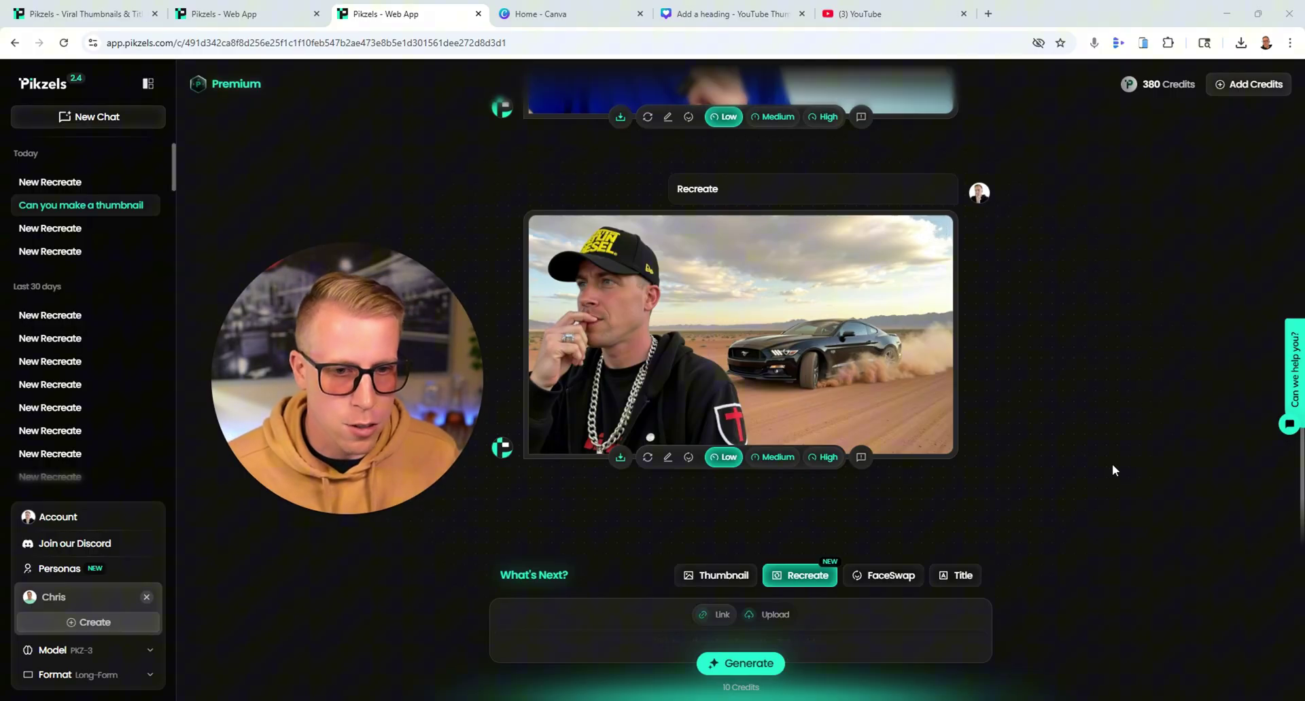
scroll(1112, 469, "up", 5)
scroll(1112, 469, "up", 5)
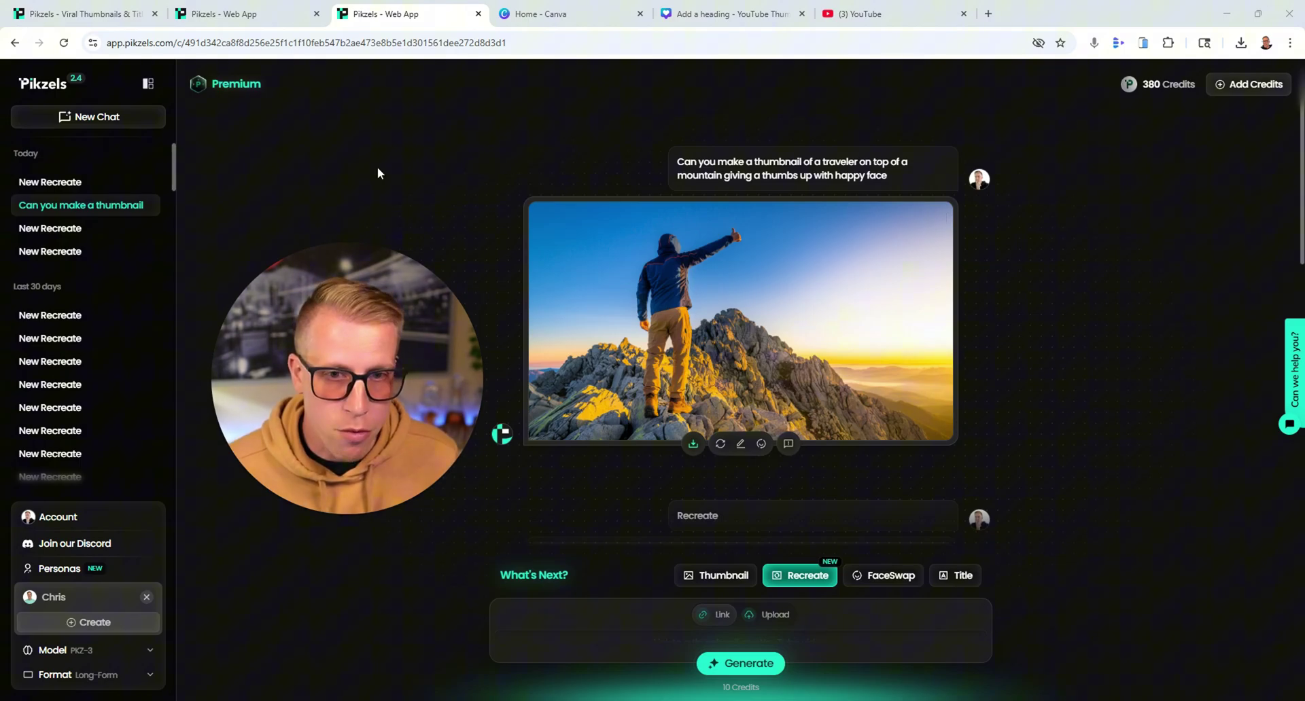
left_click(360, 515)
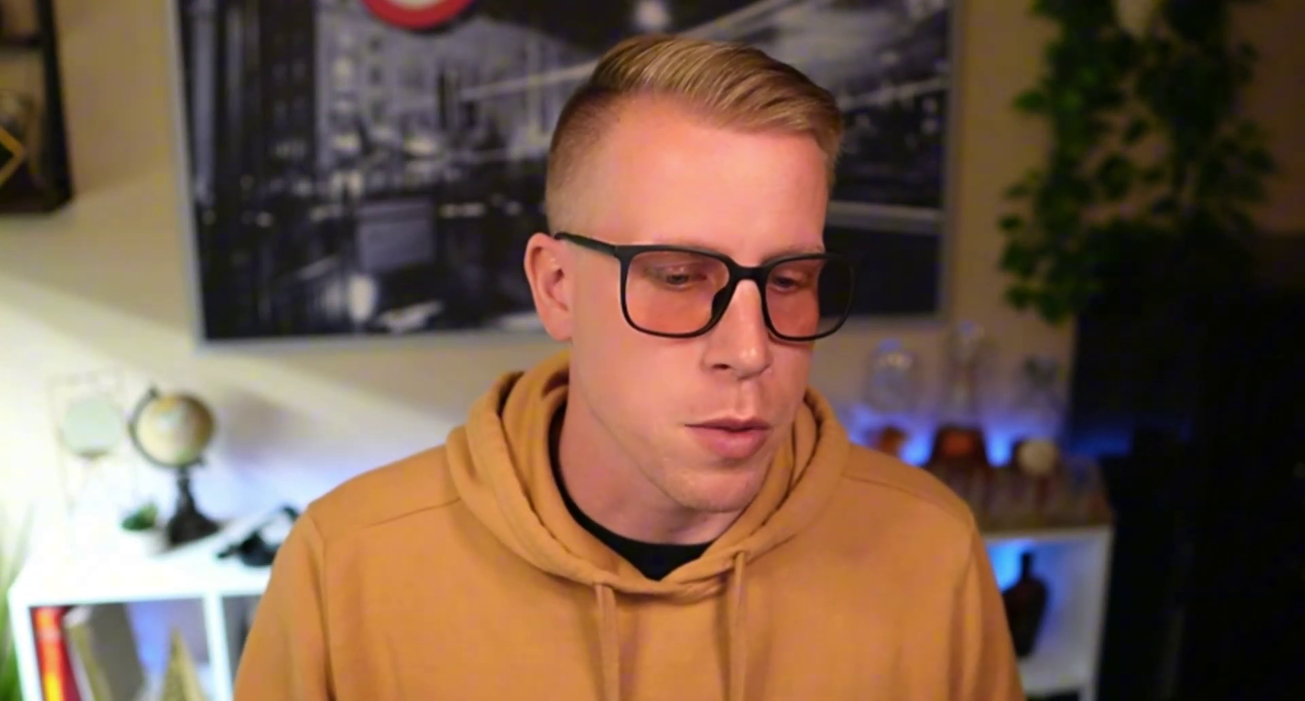
left_click(655, 672)
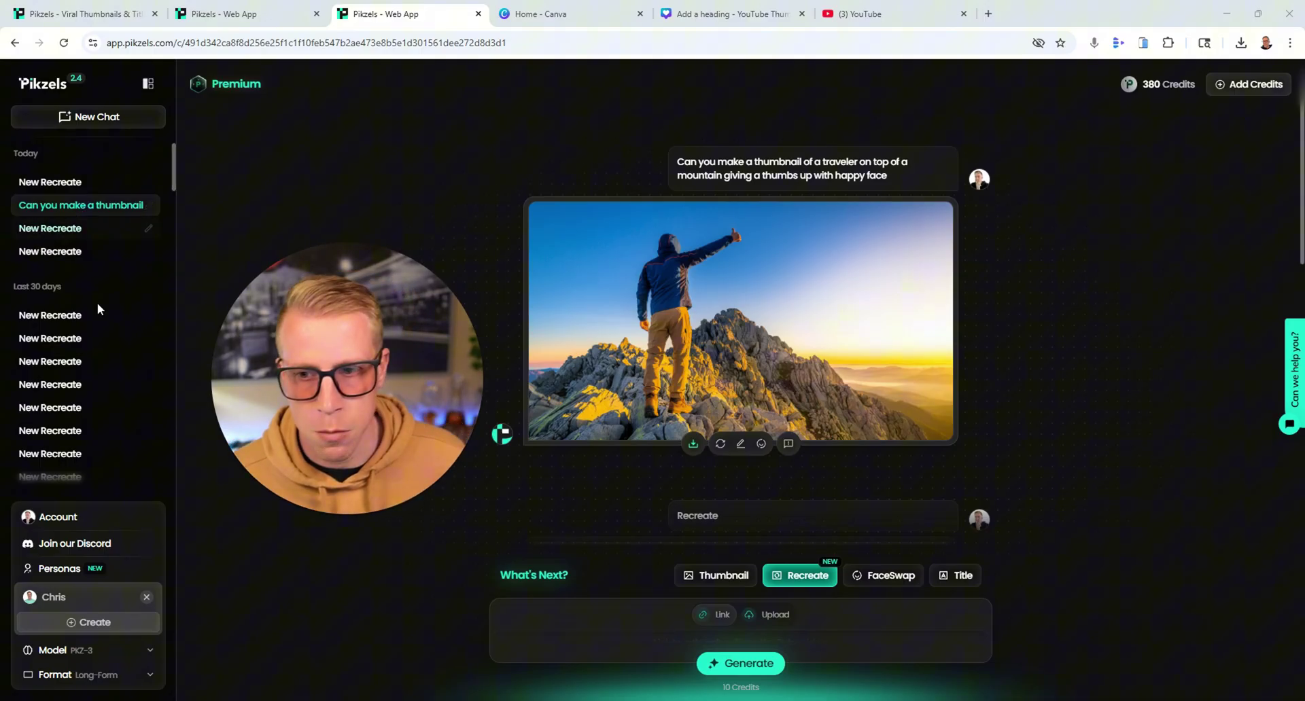
Step through the Captions AI, HeyGen, desert car and tutorial chats, ending on Java Moss.
left_click(85, 316)
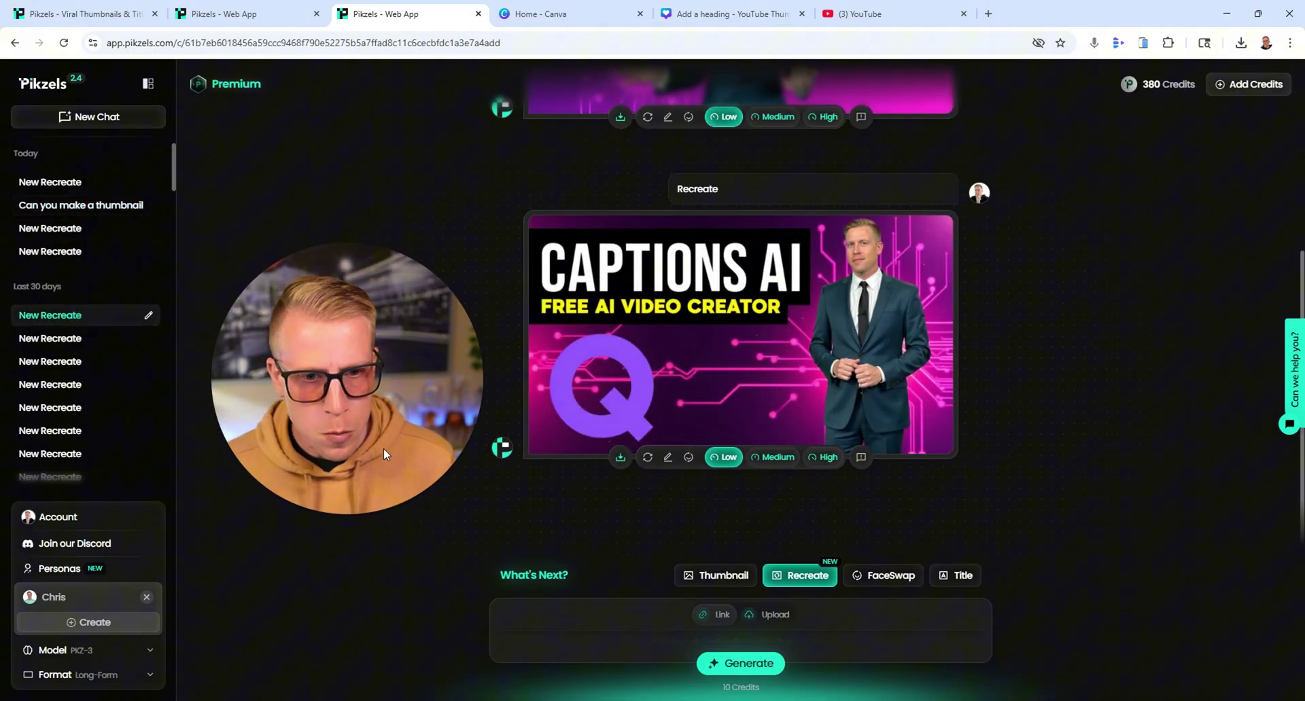
scroll(1078, 453, "up", 5)
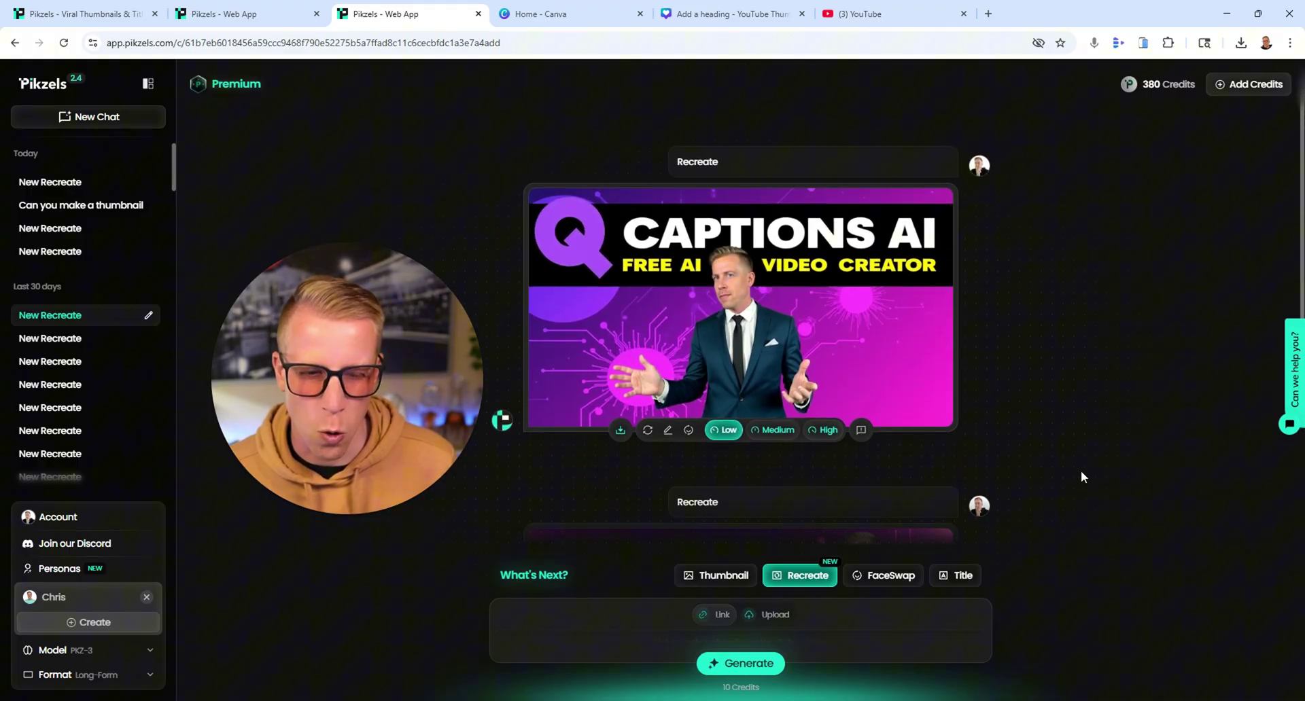
scroll(1081, 477, "down", 2)
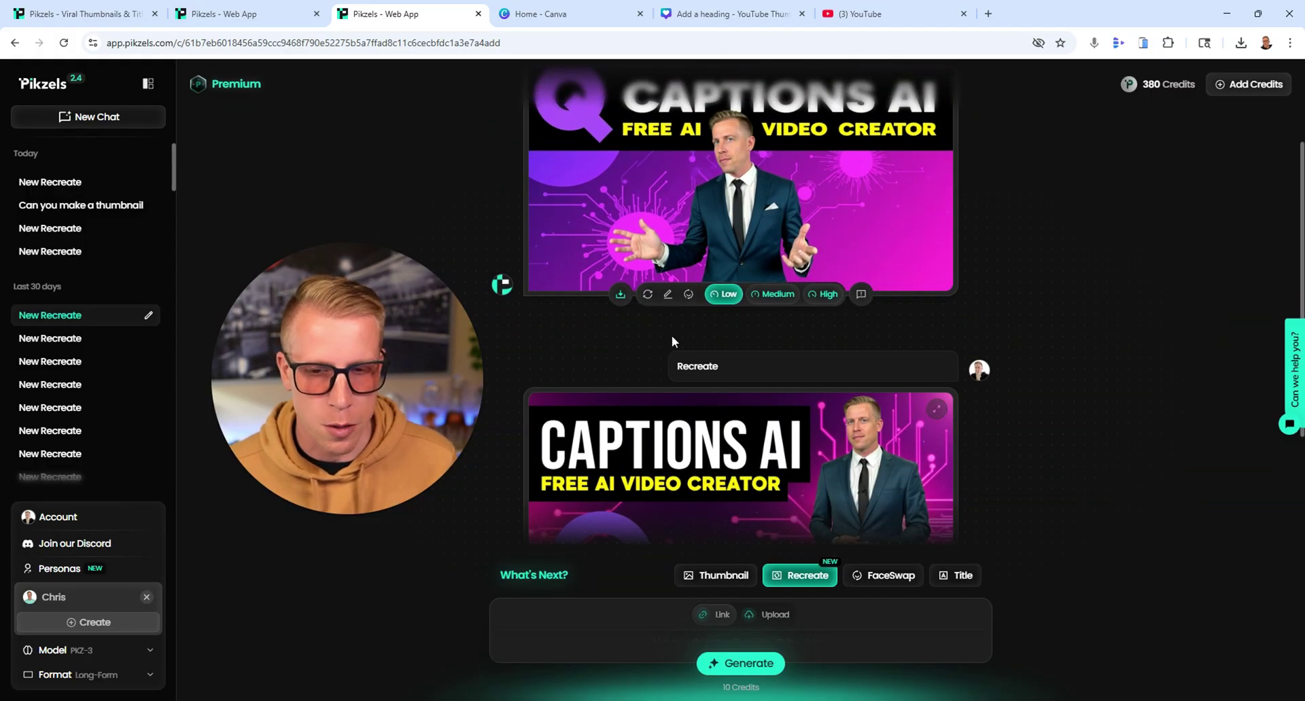
left_click(83, 338)
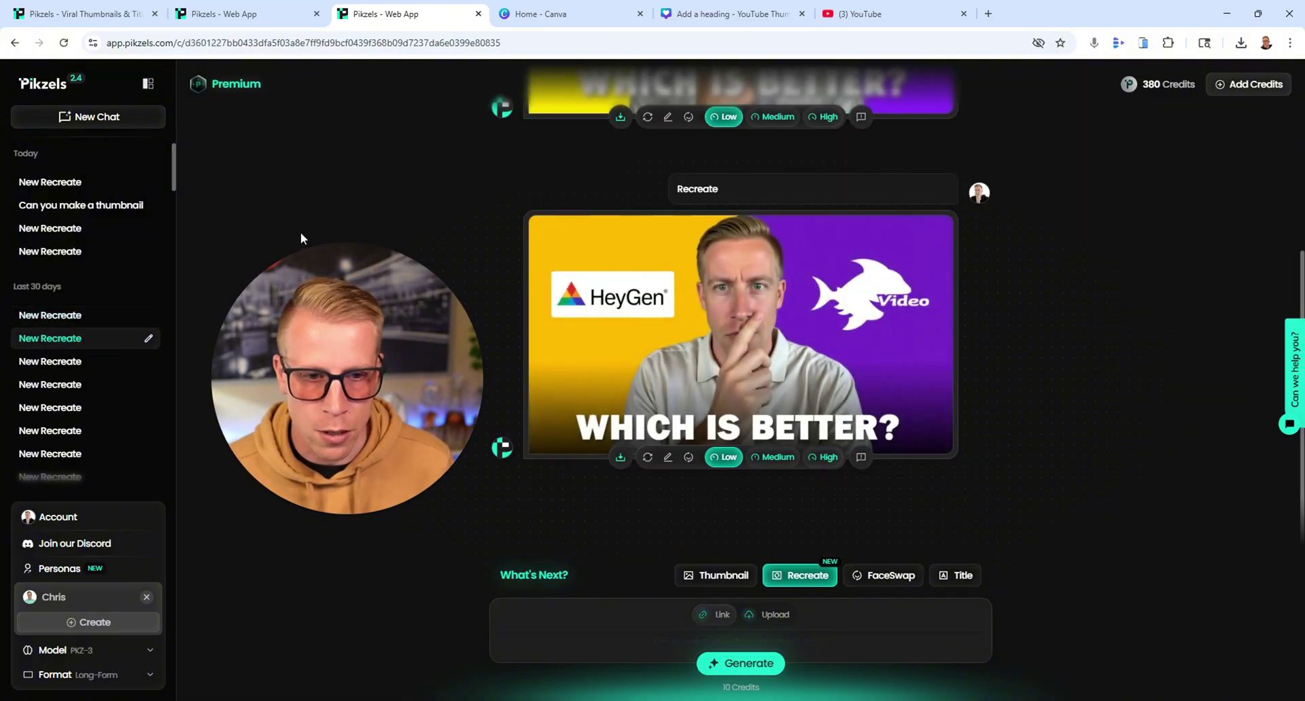
left_click(83, 206)
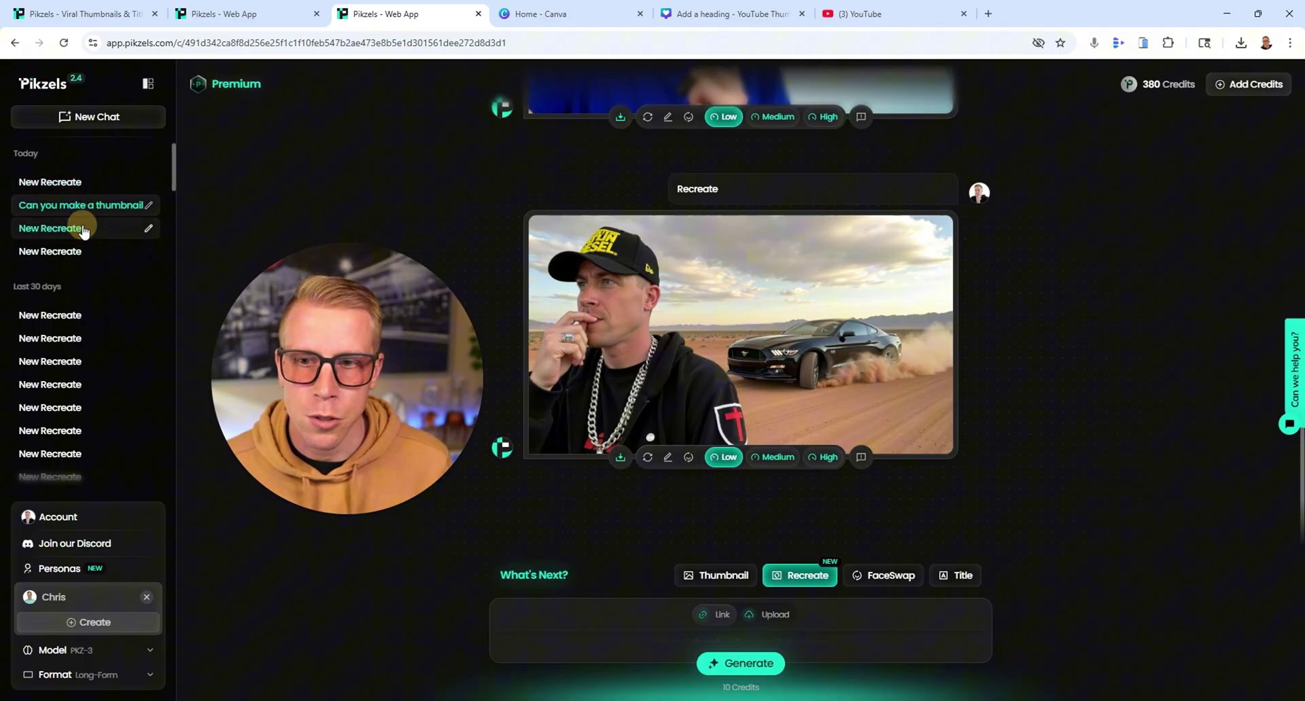
left_click(82, 229)
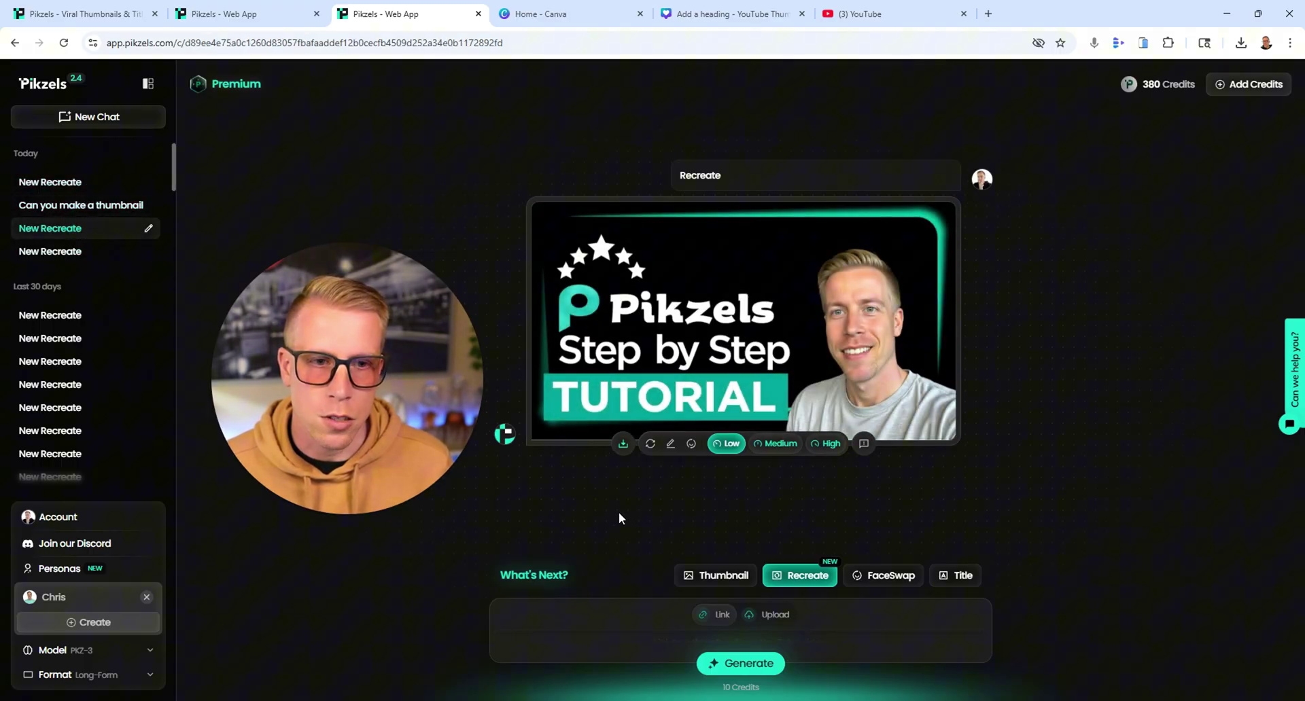
left_click(74, 256)
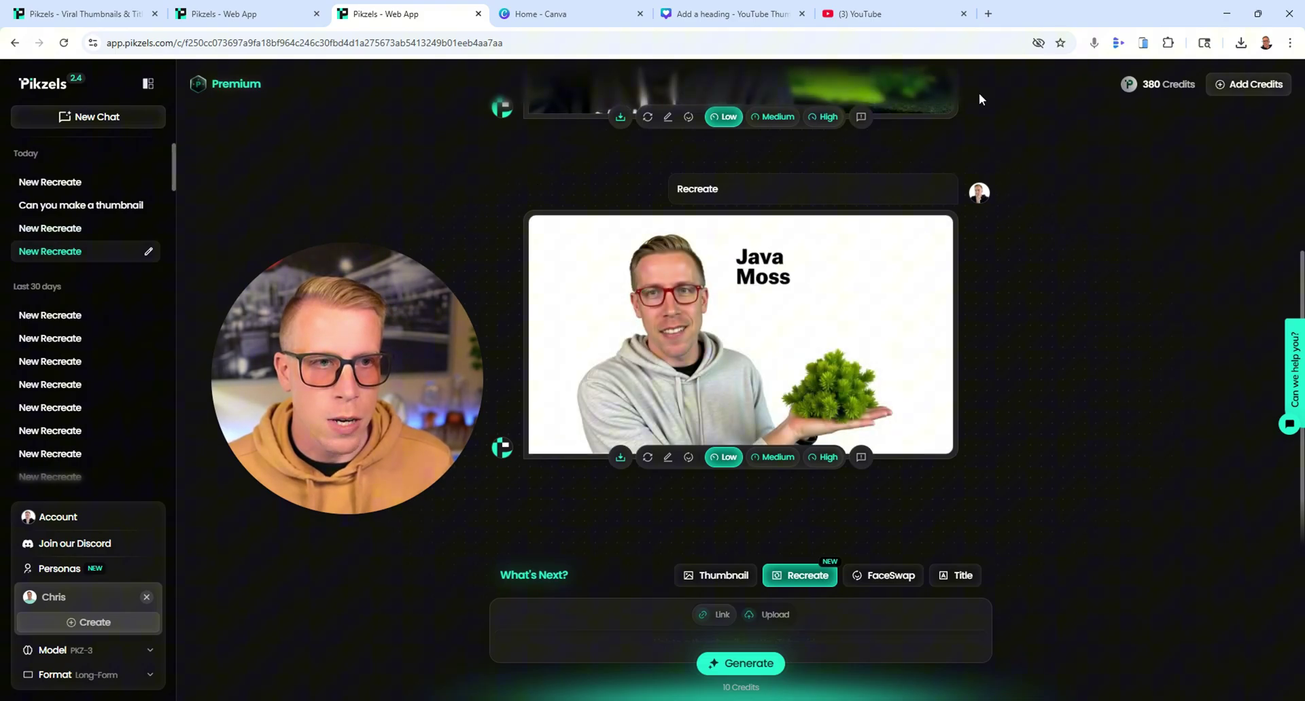
Search YouTube for 'palmer' and pick the 'palmer aquatics' suggestion.
left_click(911, 23)
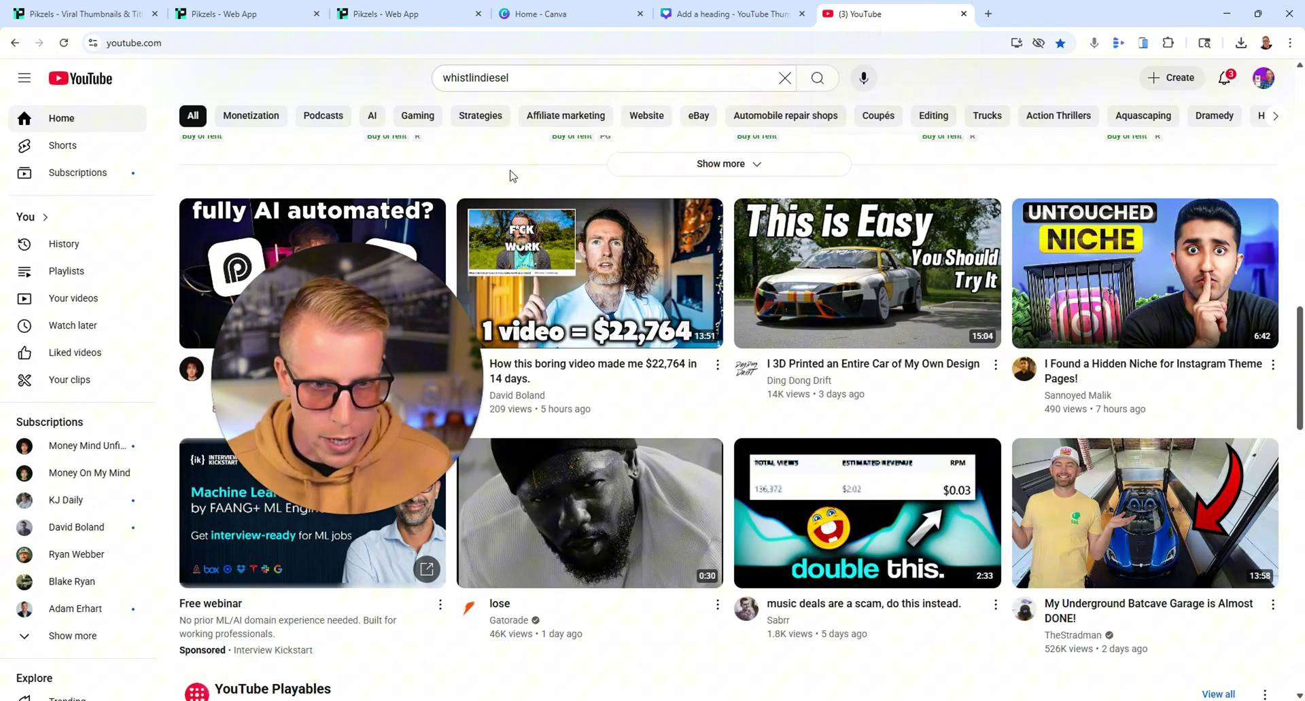
left_click(526, 69)
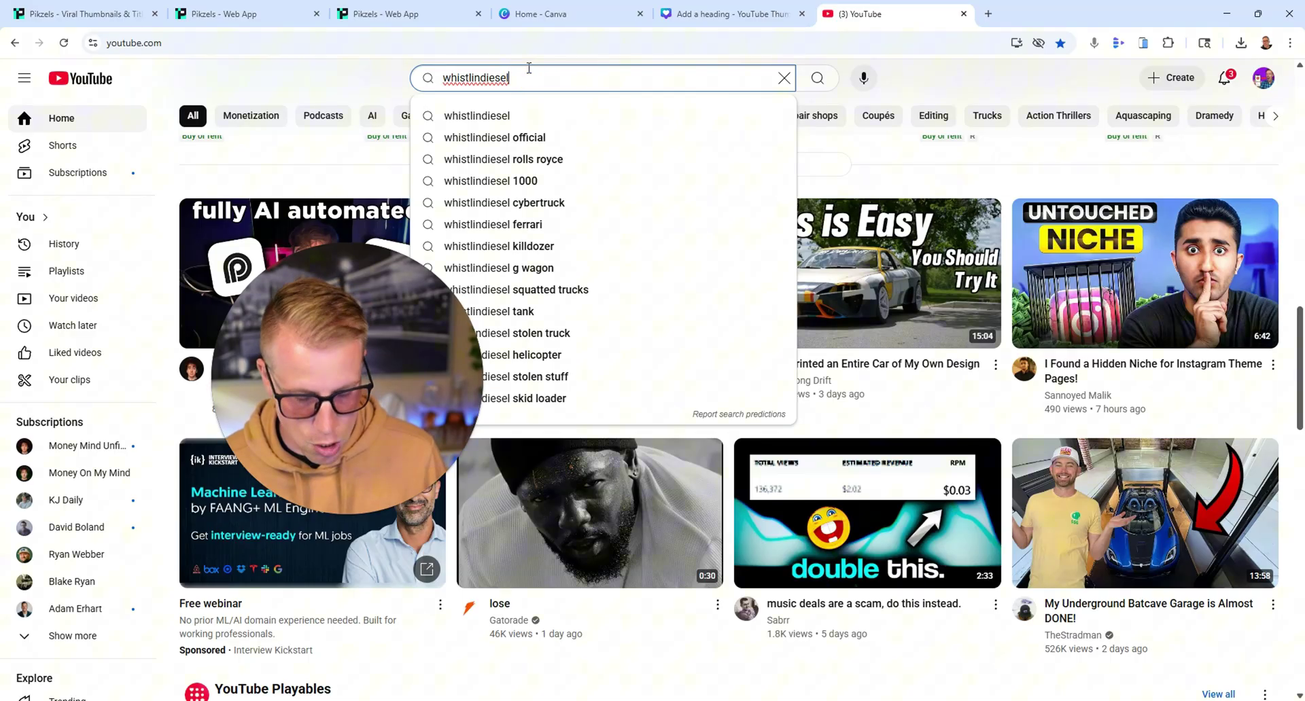
left_click_drag(526, 69, 356, 83)
type("palmer")
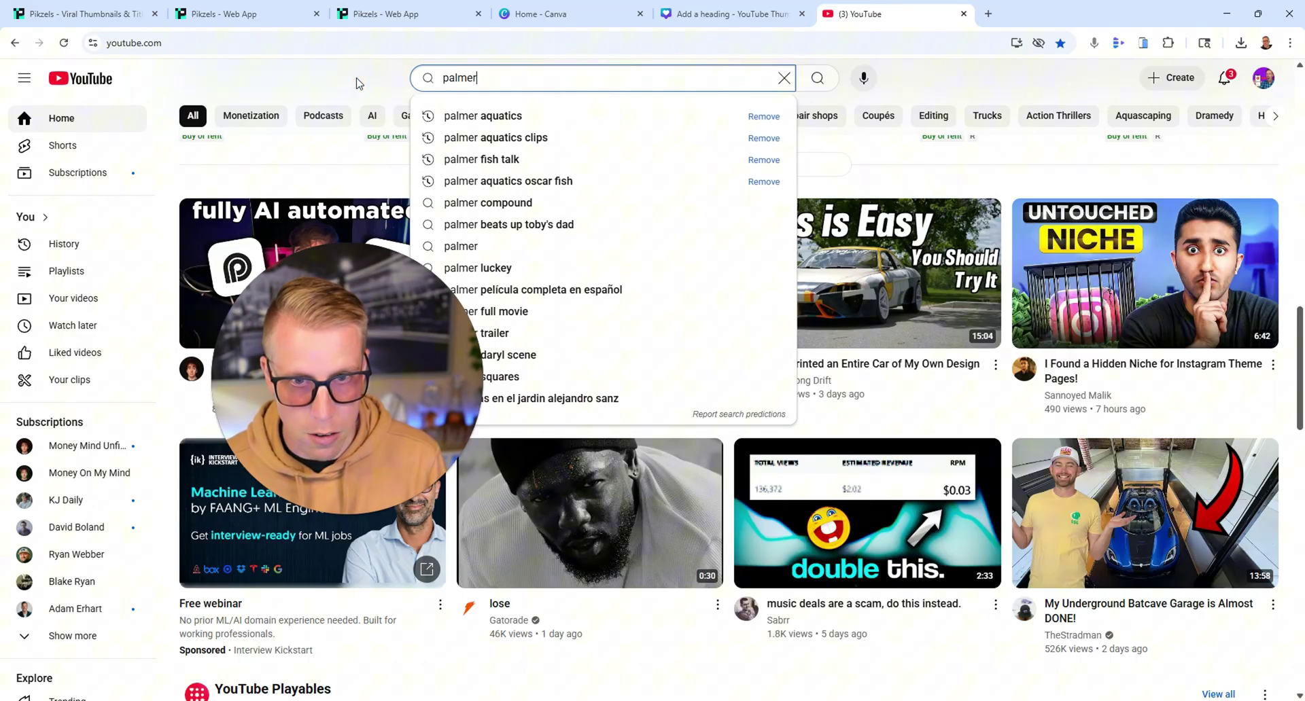
left_click(532, 117)
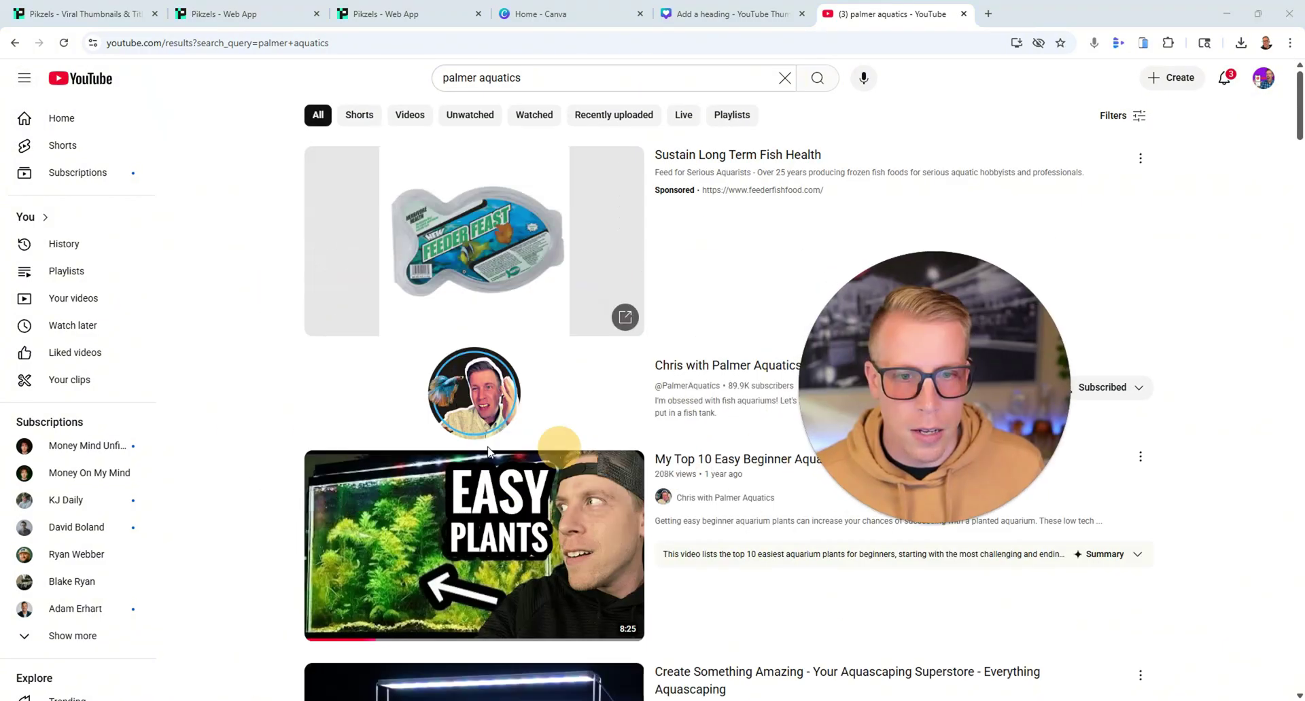
Browse the Palmer Aquatics channel's videos, then return to the Pikzels Recreate start page.
left_click(895, 382)
left_click_drag(895, 383, 916, 236)
scroll(512, 297, "down", 4)
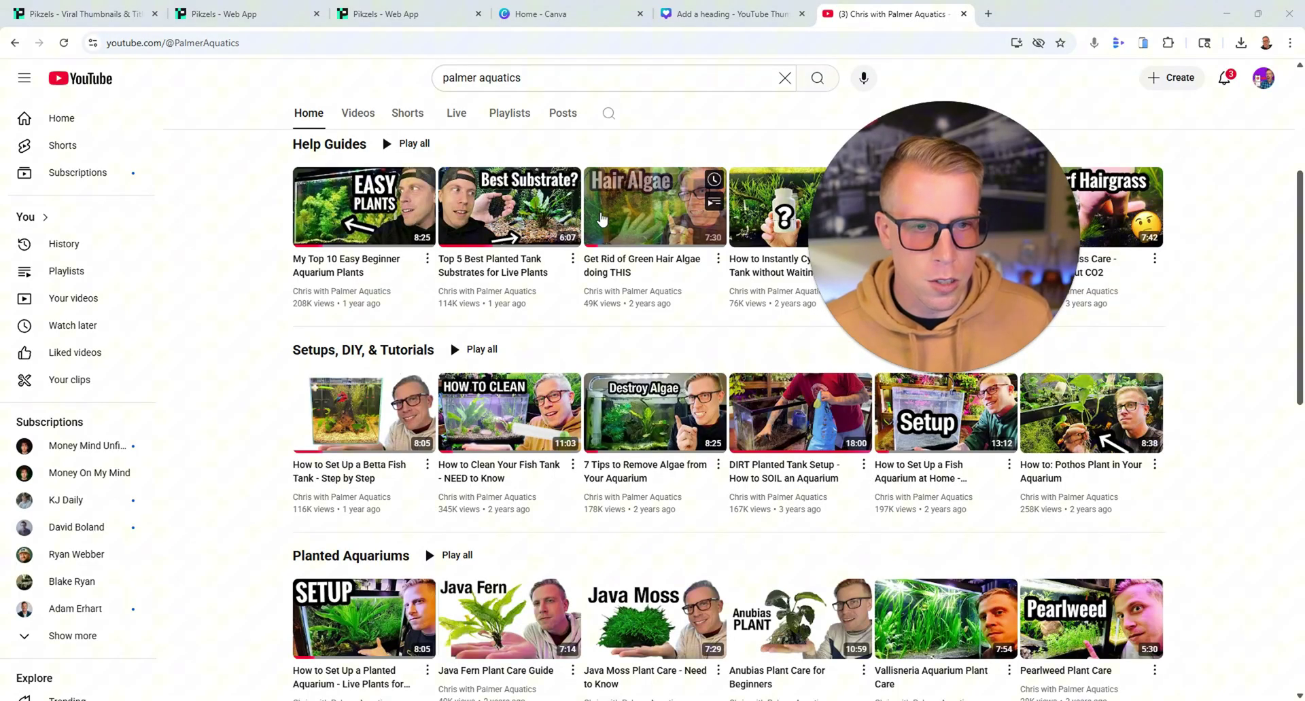
mouse_move(507, 441)
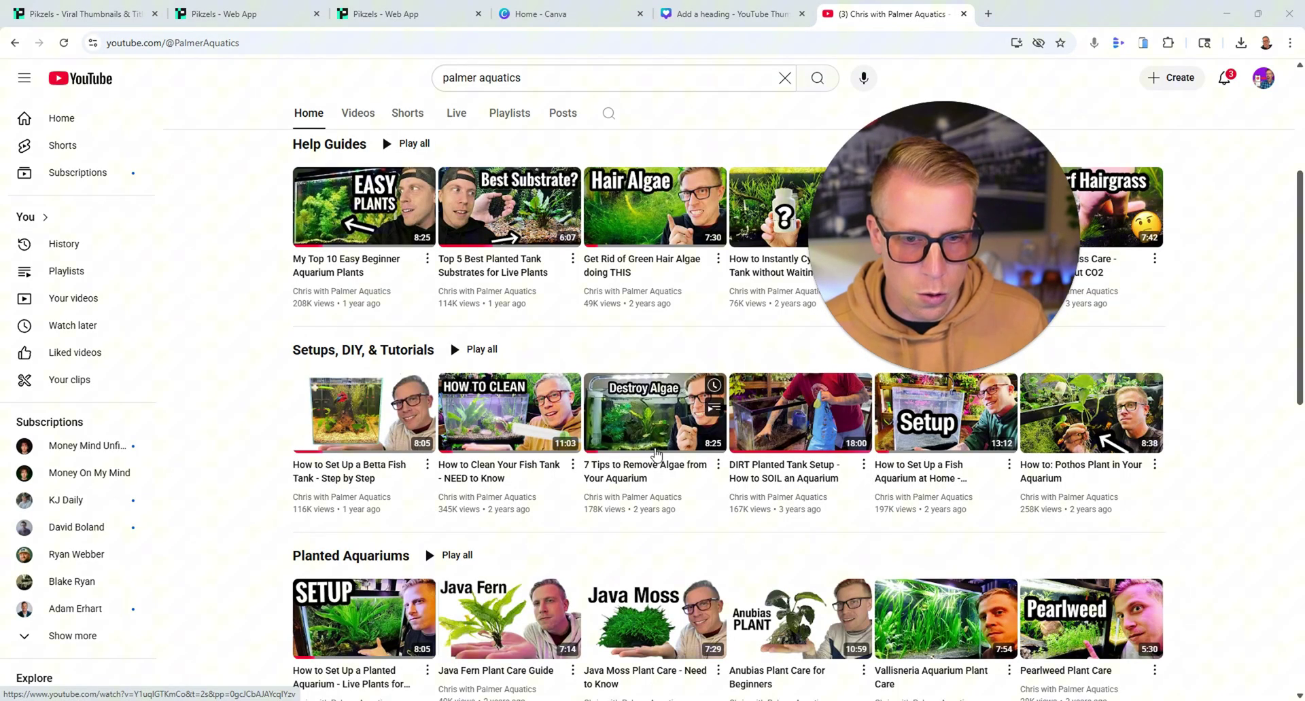
mouse_move(534, 424)
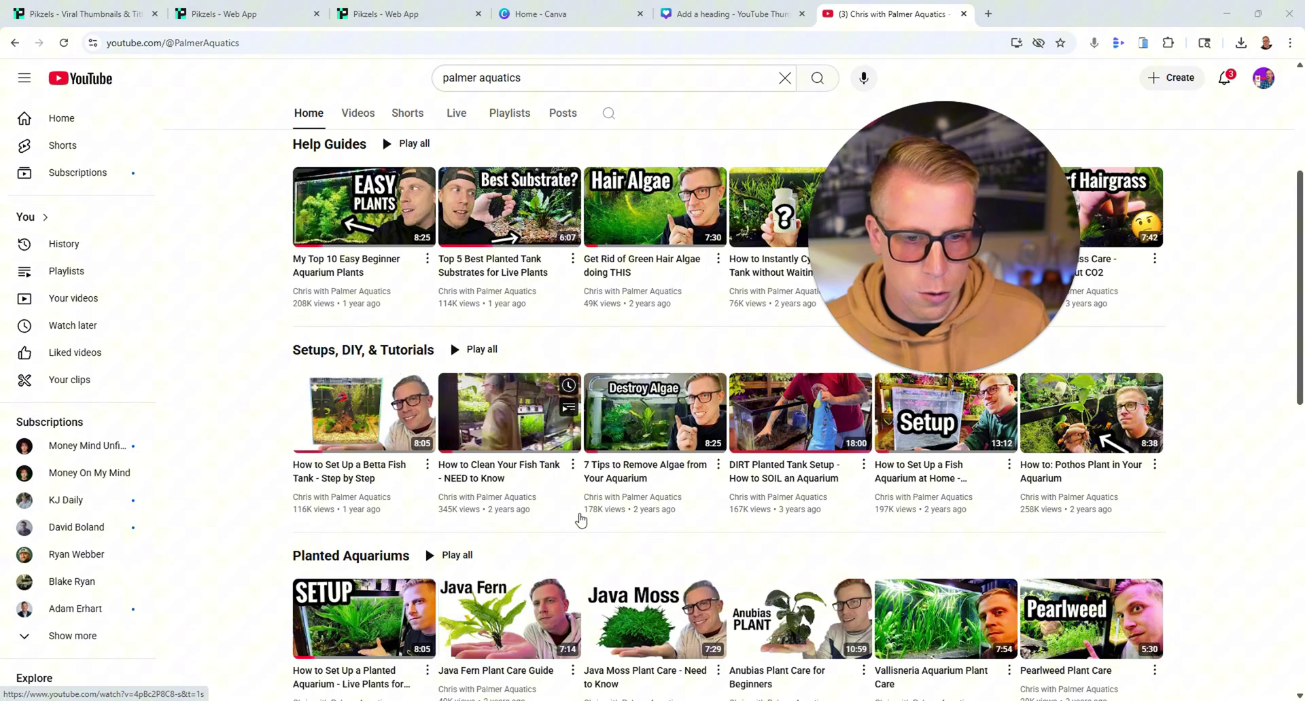
mouse_move(675, 506)
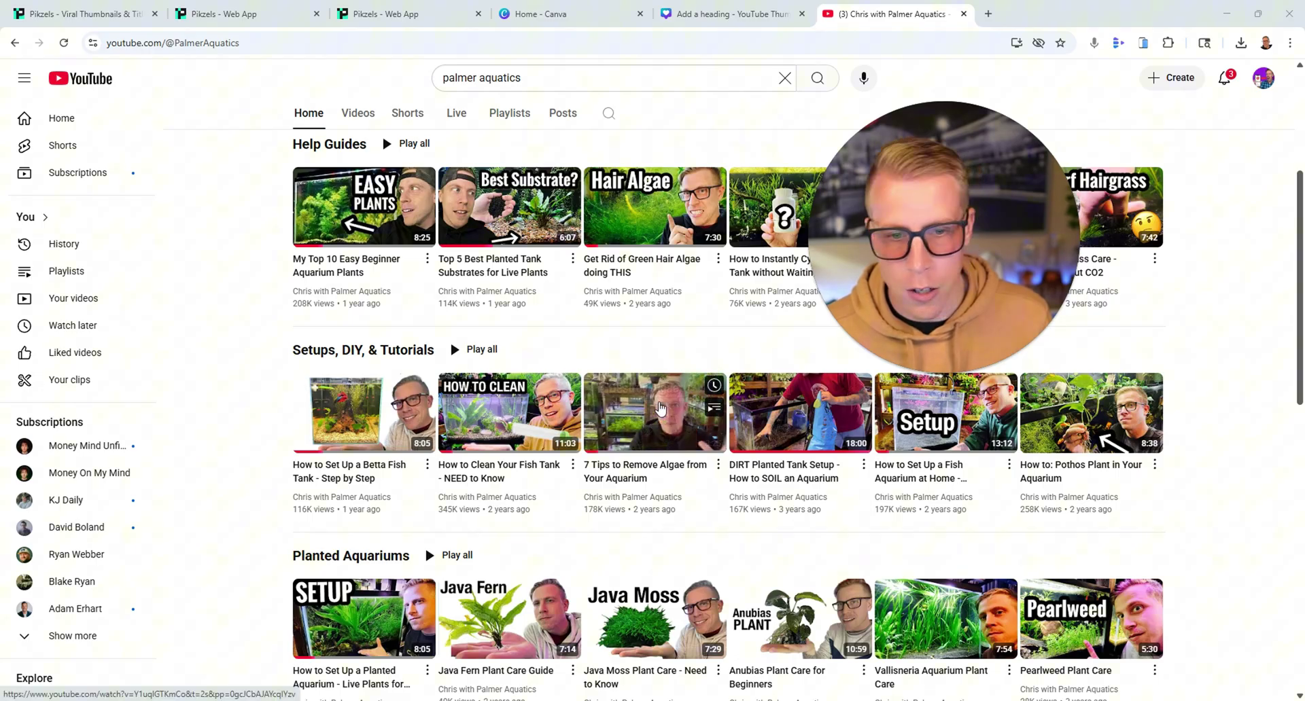
left_click(239, 6)
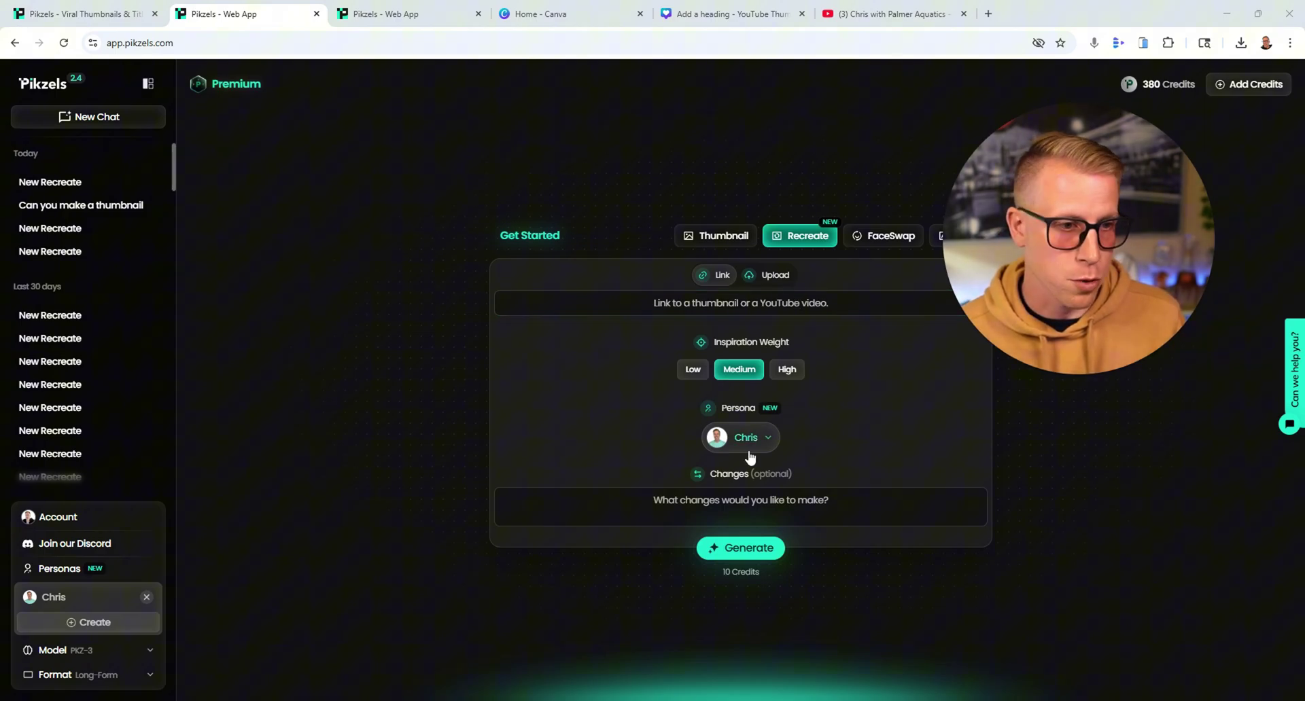
Compare the Palmer Aquatics channel with the Java Moss chat's generated thumbnail of the presenter holding moss.
left_click(405, 8)
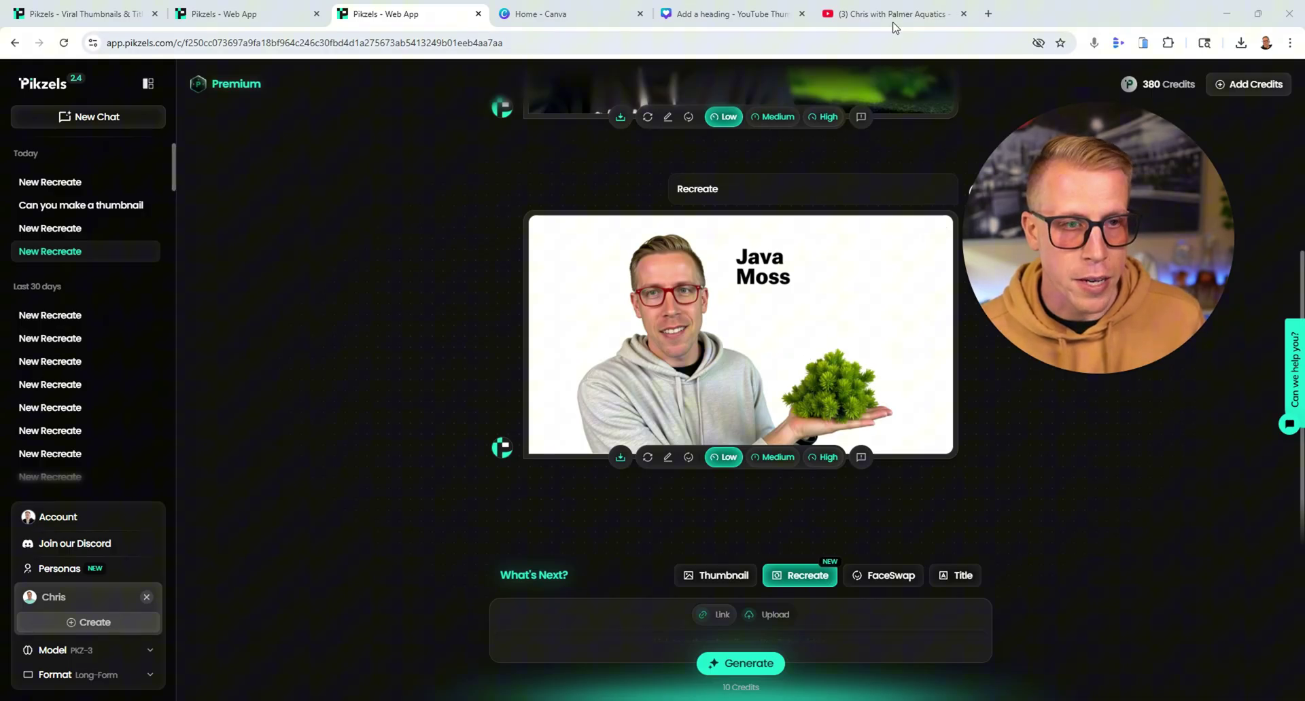
key("ctrl+6")
scroll(760, 447, "down", 1)
scroll(760, 447, "down", 1)
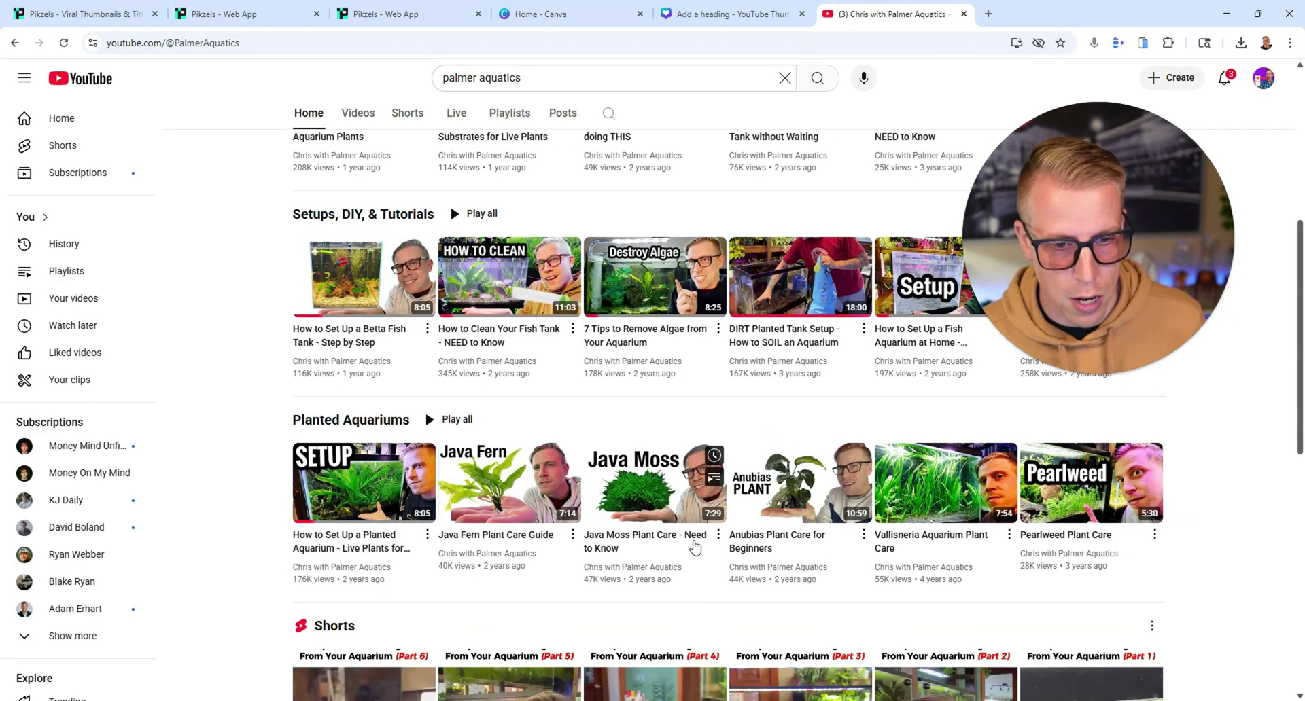
left_click(387, 7)
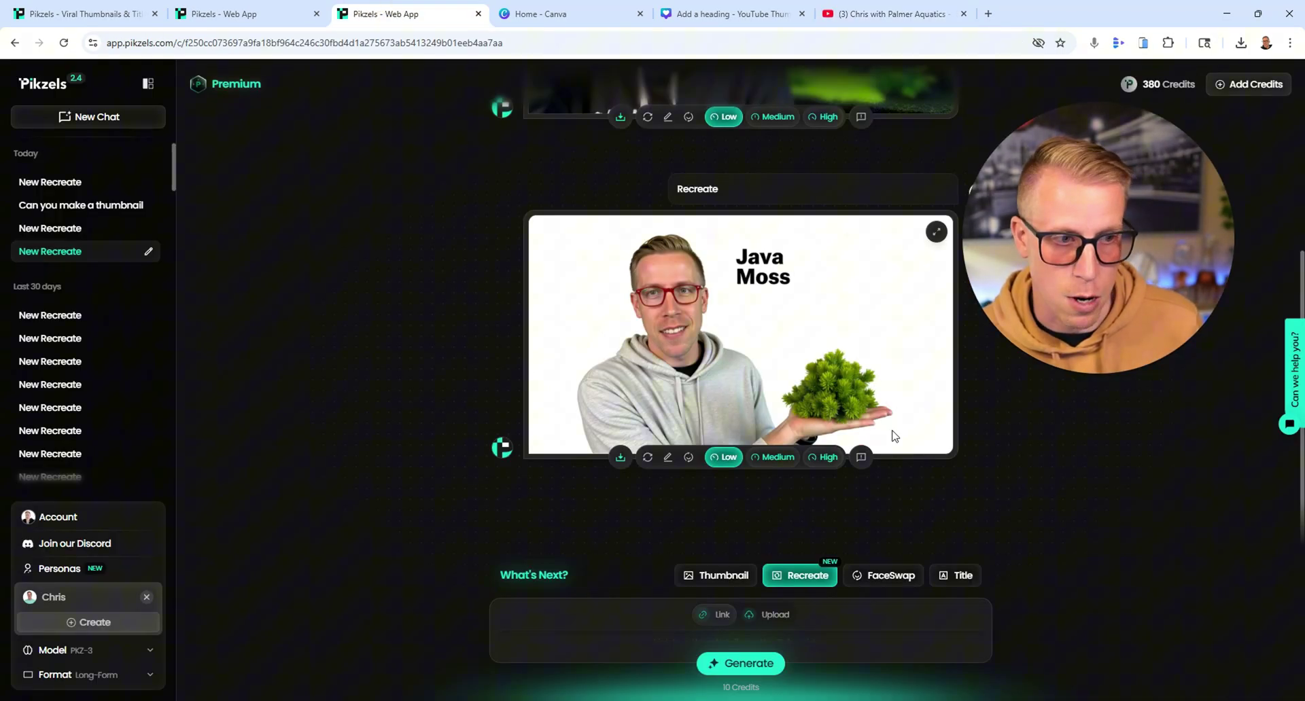
scroll(447, 361, "up", 5)
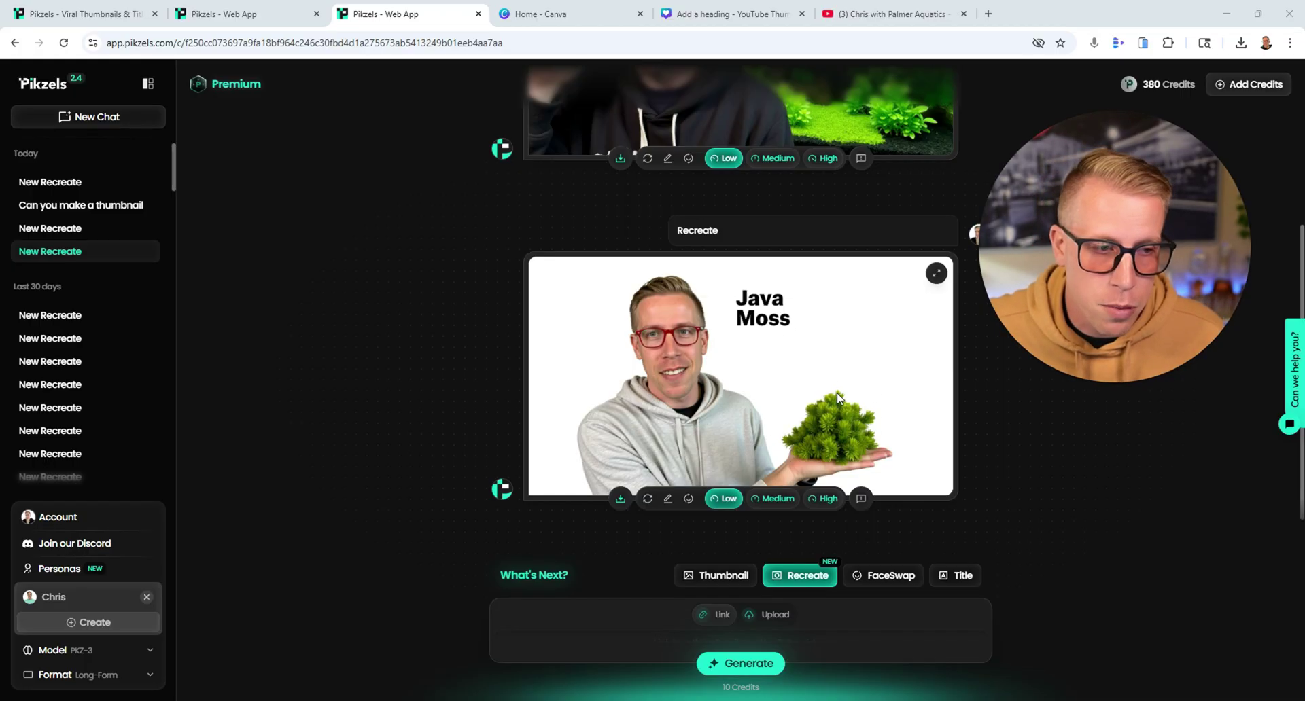
left_click(1126, 382)
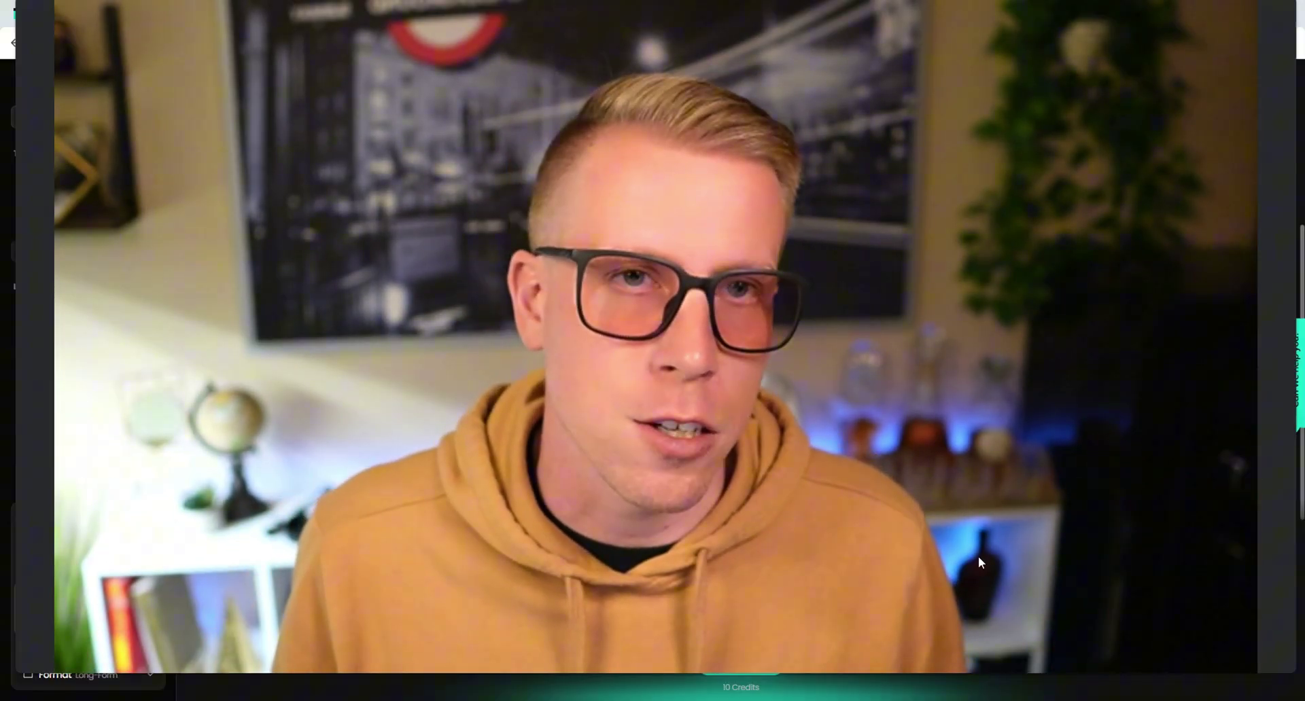
Open the Recreate chat with the 'Pikzels Step by Step TUTORIAL' thumbnail.
left_click(655, 671)
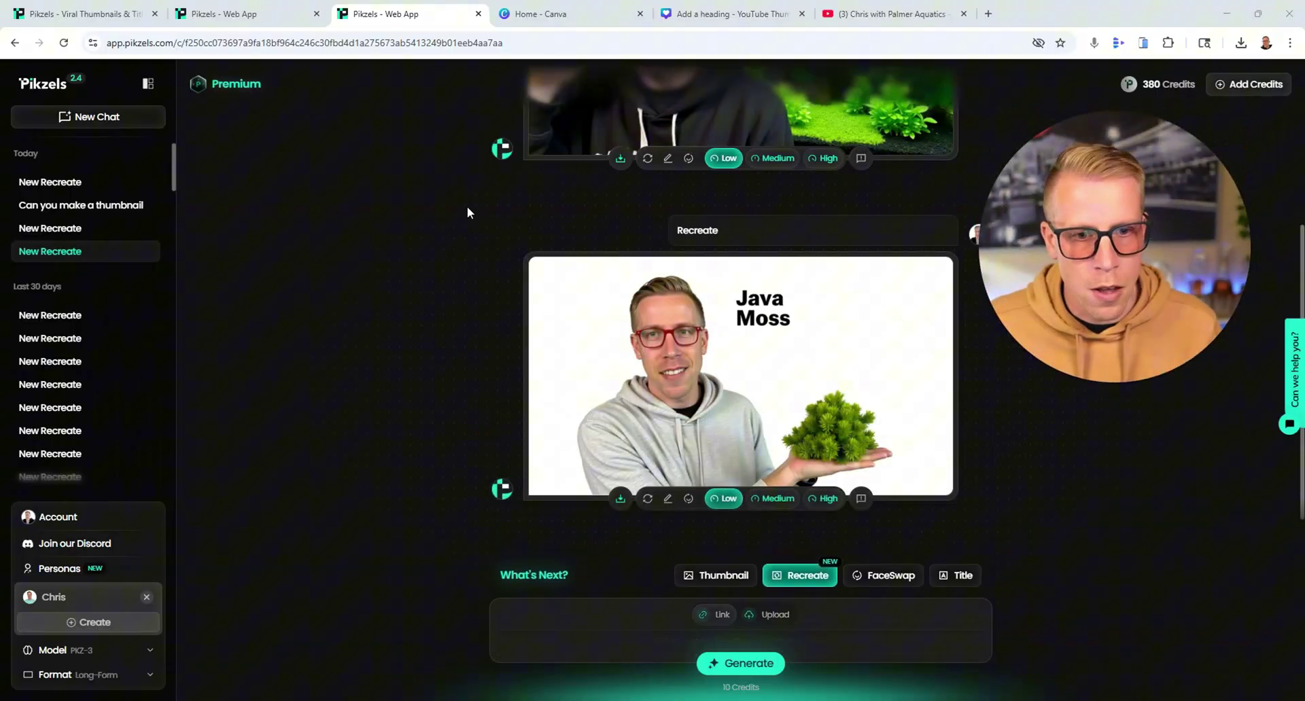
left_click(66, 231)
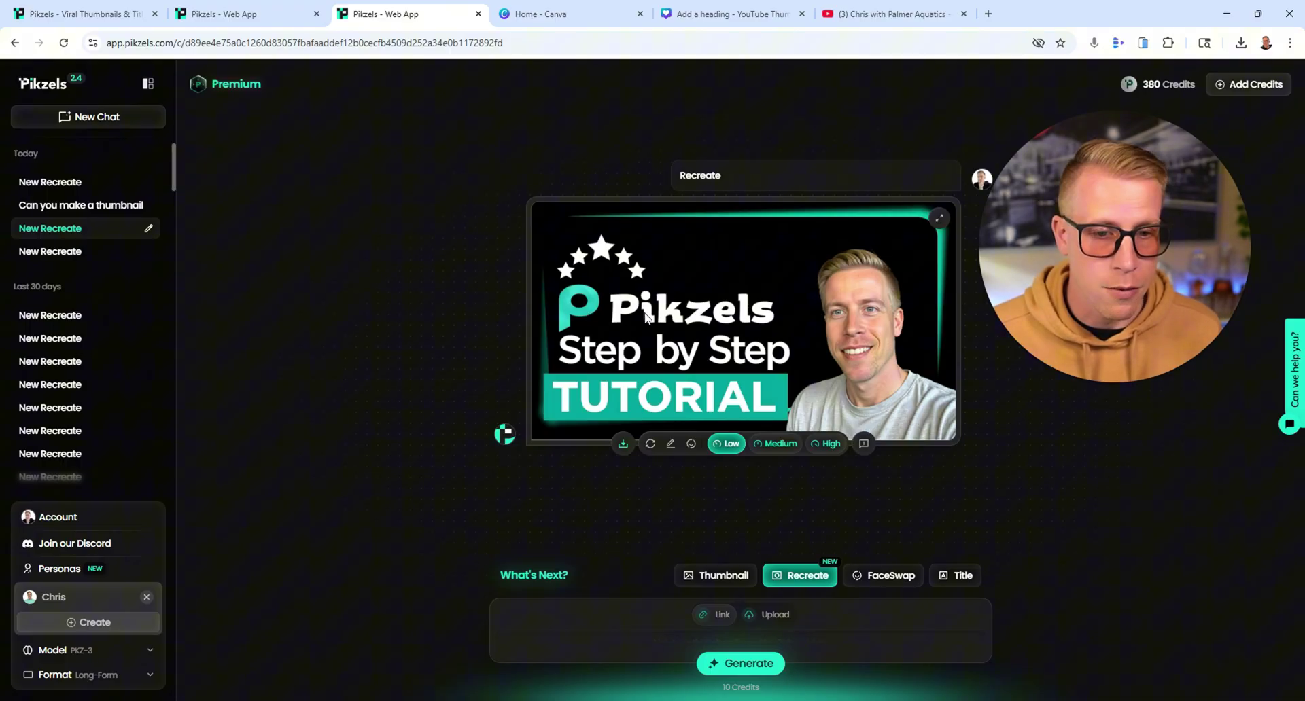
Open the tutorial thumbnail design in Canva.
left_click(578, 13)
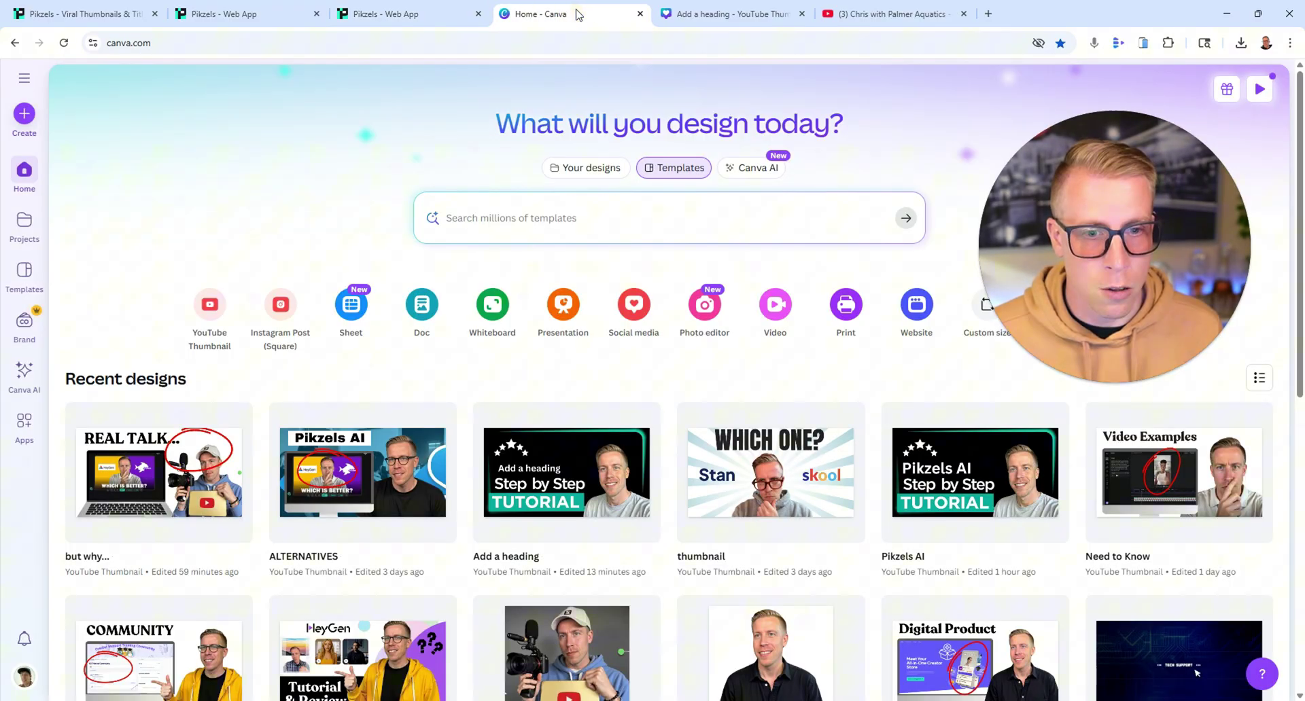
left_click(740, 14)
left_click_drag(1088, 237, 1159, 264)
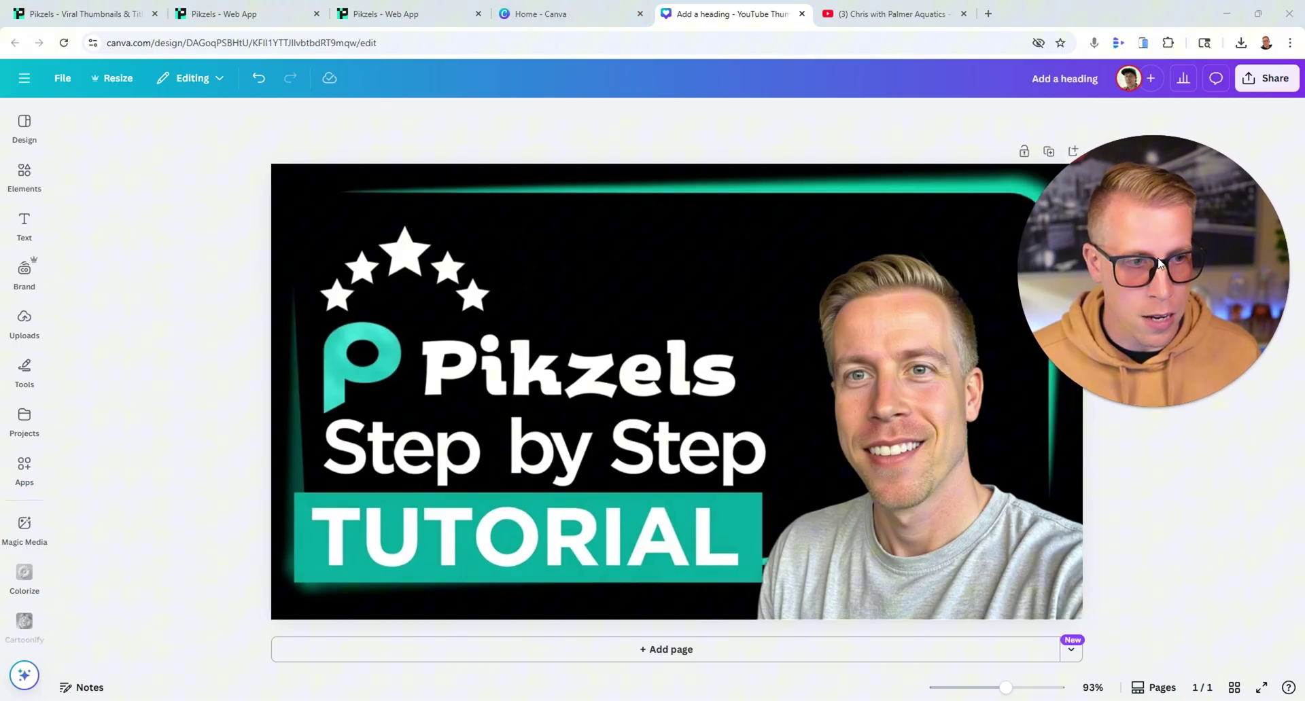
Cover the word 'Pikzels' with a square from Elements, stretched into a black rectangle.
left_click(24, 319)
left_click(24, 126)
left_click(26, 178)
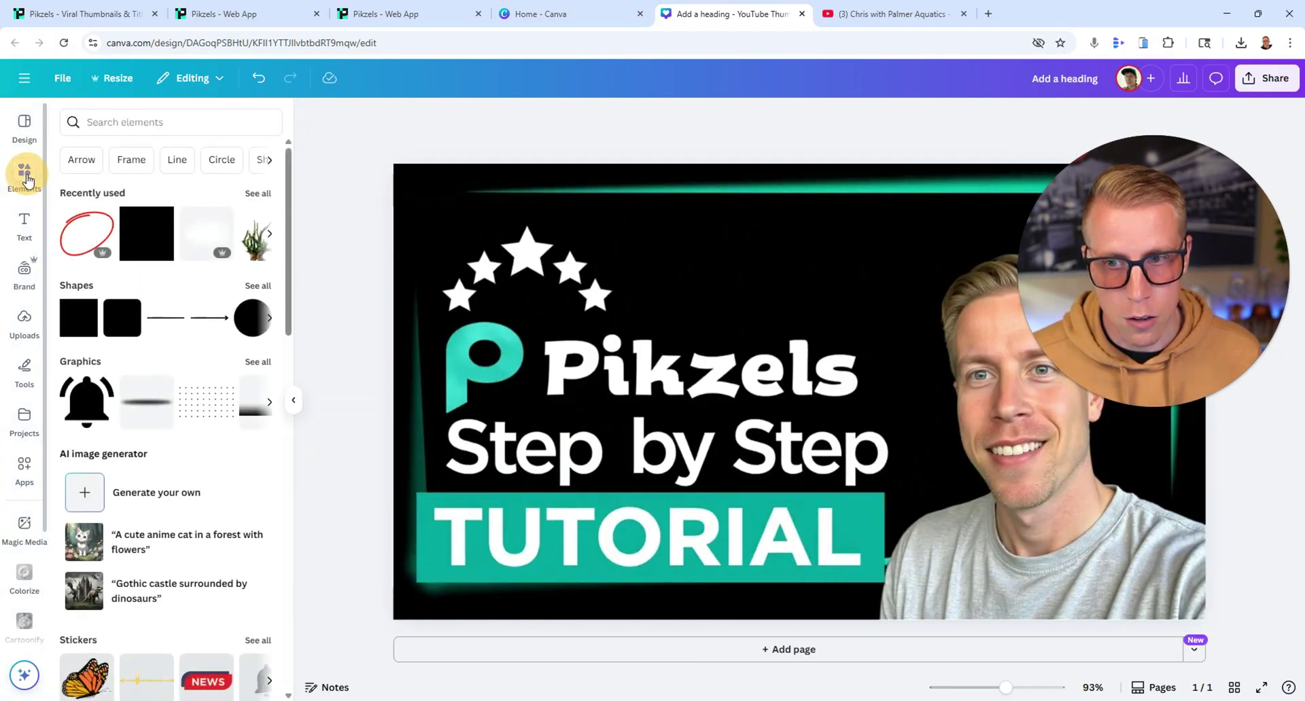
left_click(139, 236)
left_click_drag(759, 354, 463, 355)
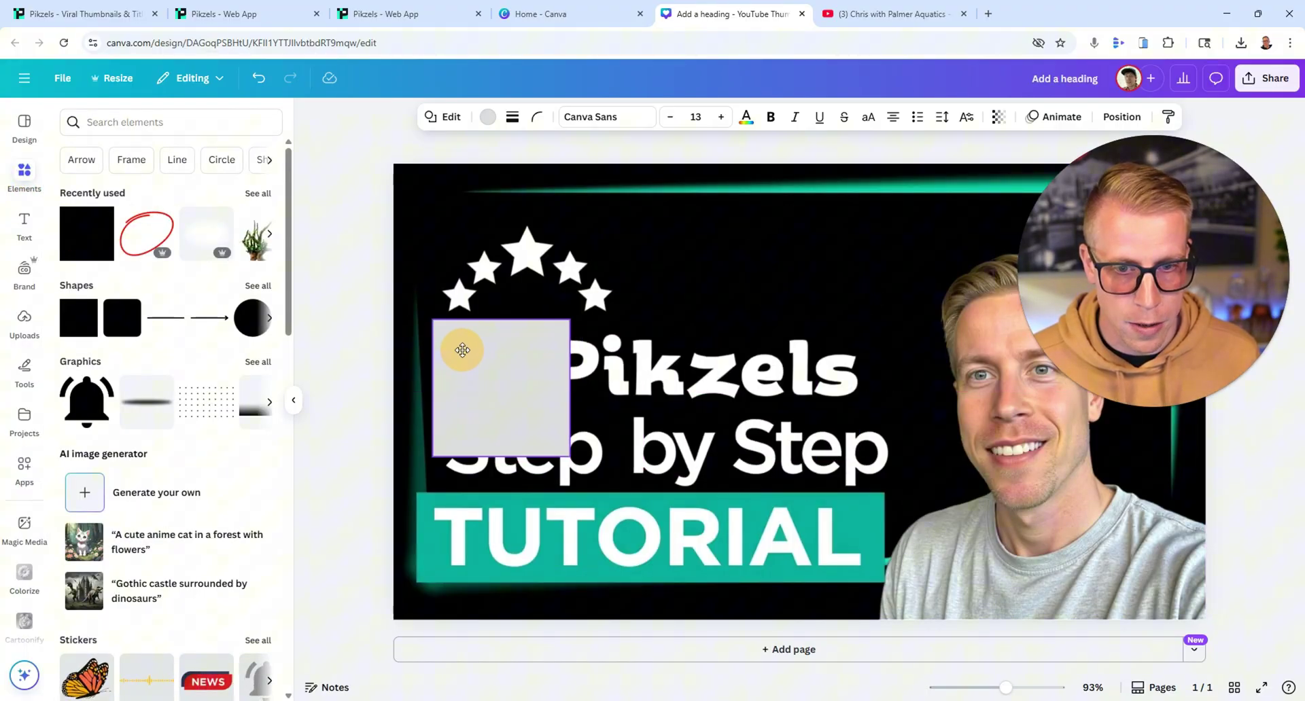
left_click_drag(509, 456, 508, 414)
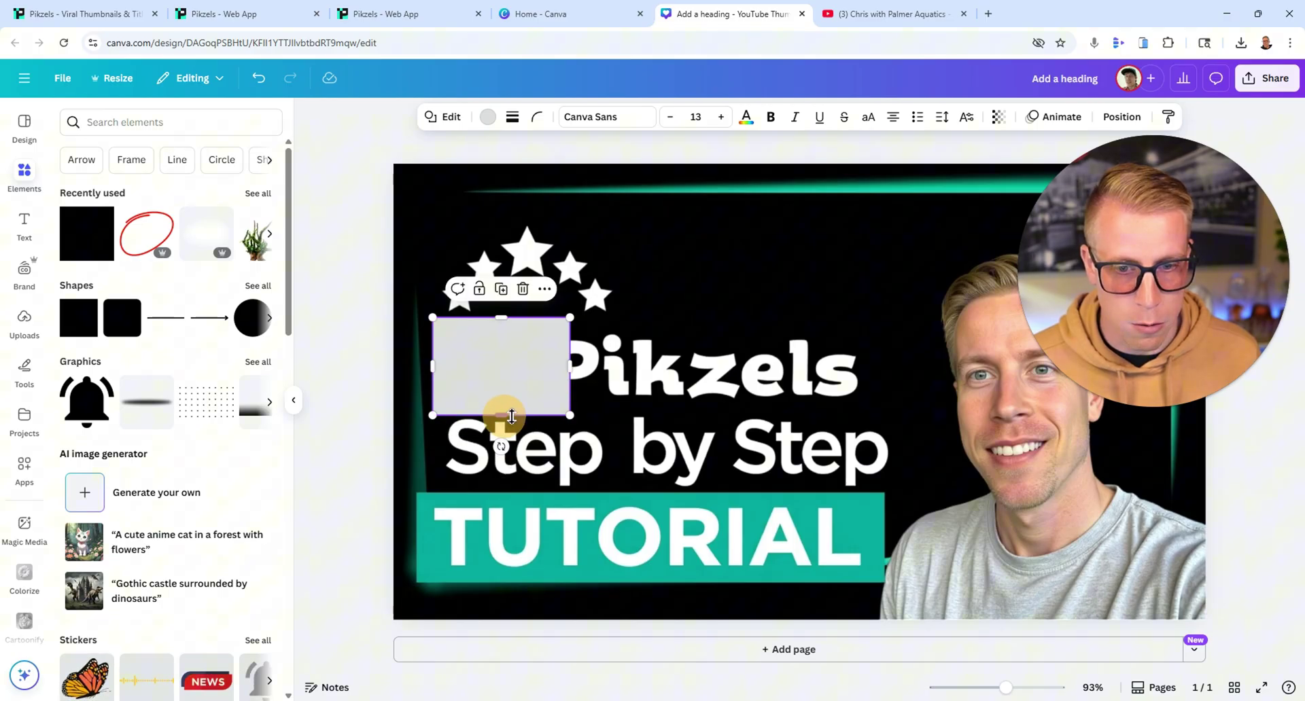
left_click_drag(571, 382, 860, 365)
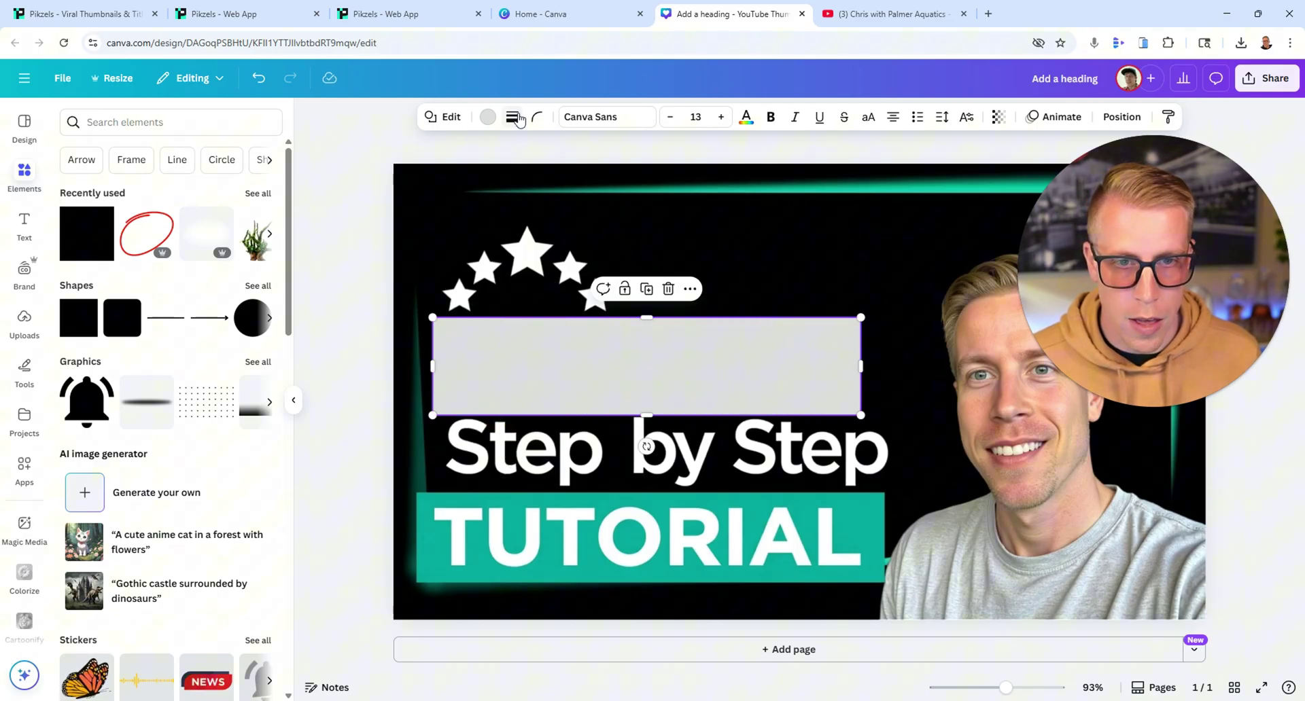
left_click(487, 122)
left_click(145, 216)
left_click(336, 187)
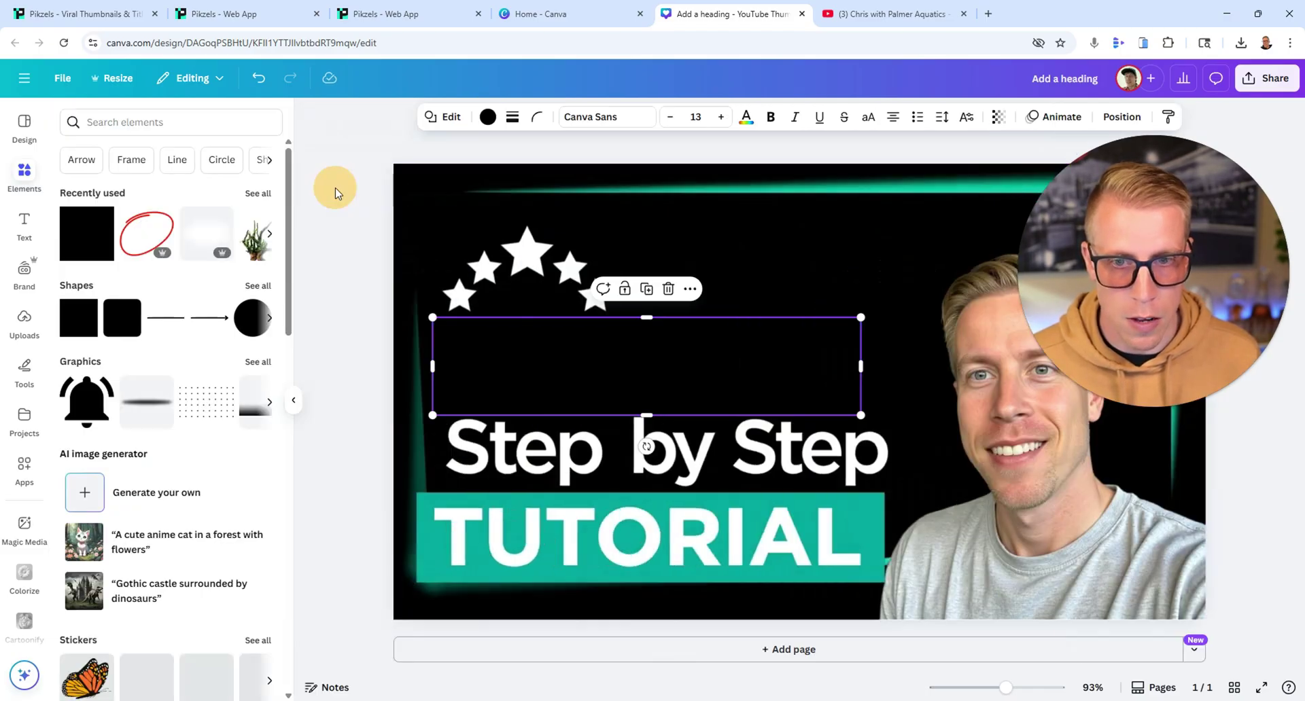
Add an 'Add a heading' text box above 'Step by Step', then go to Canva home.
left_click(25, 224)
left_click(136, 317)
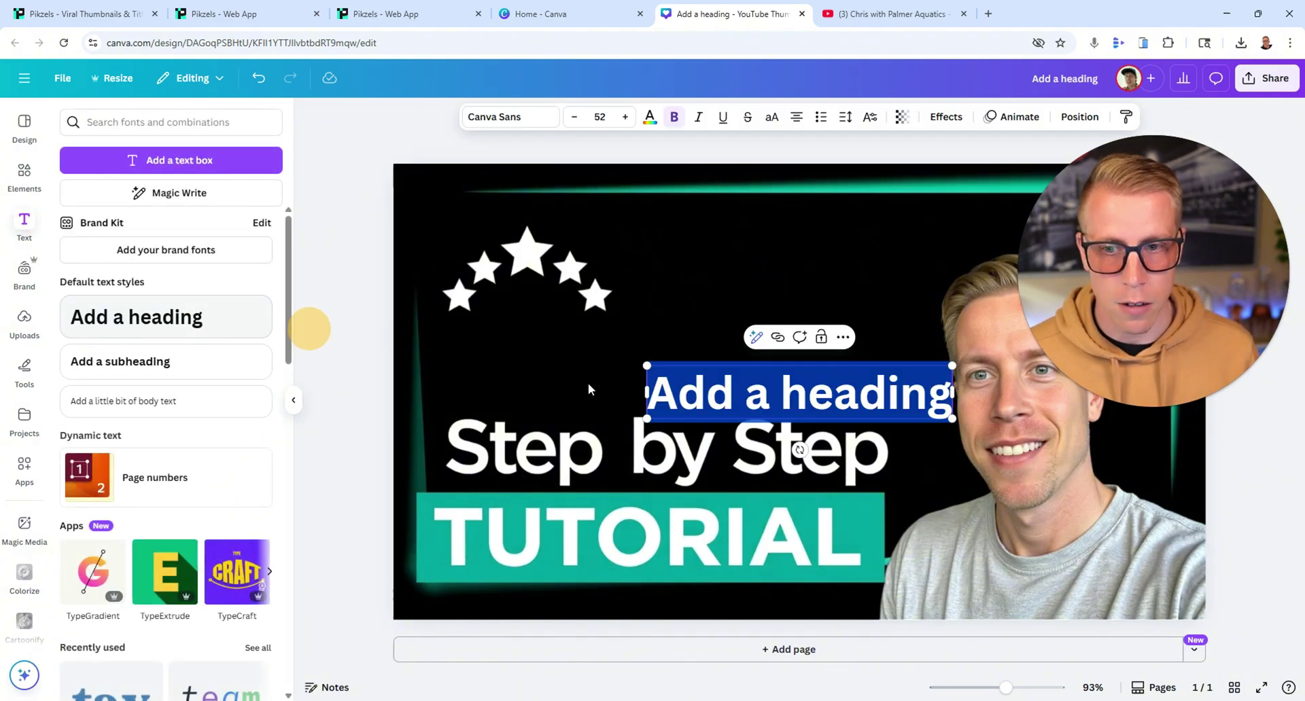
left_click(328, 270)
left_click_drag(758, 384, 560, 358)
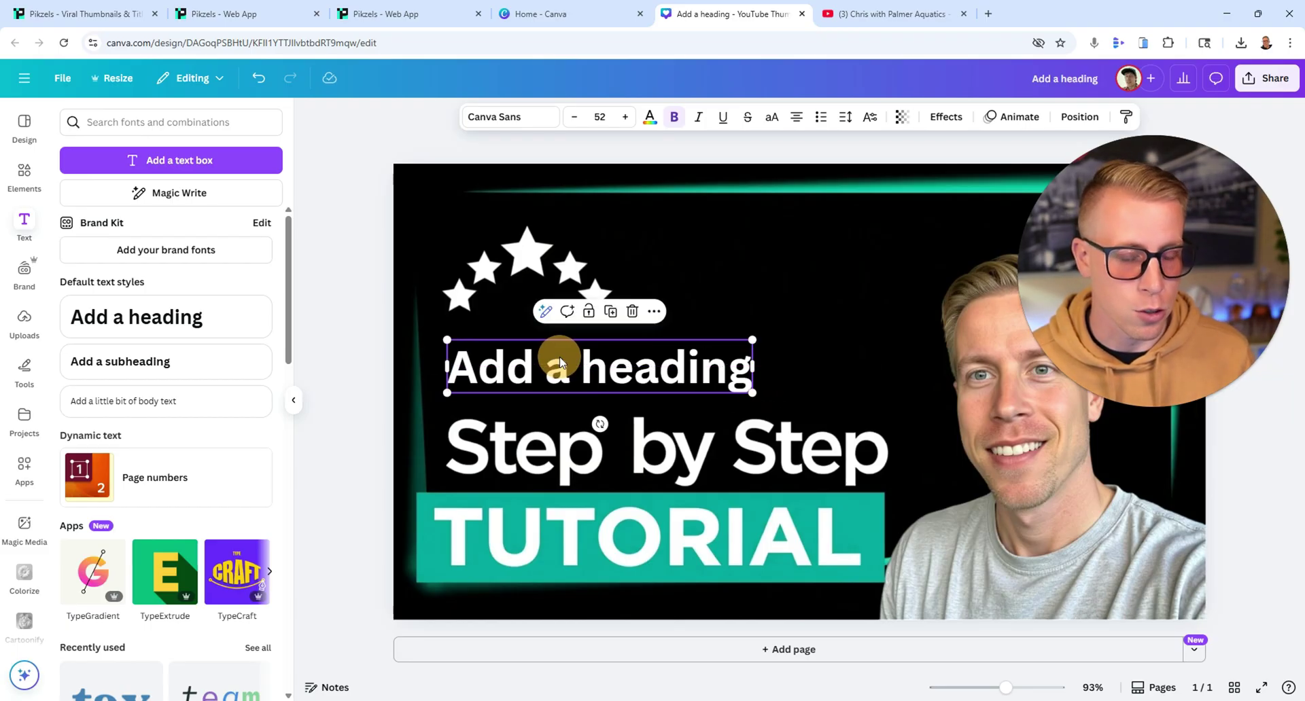
left_click(303, 297)
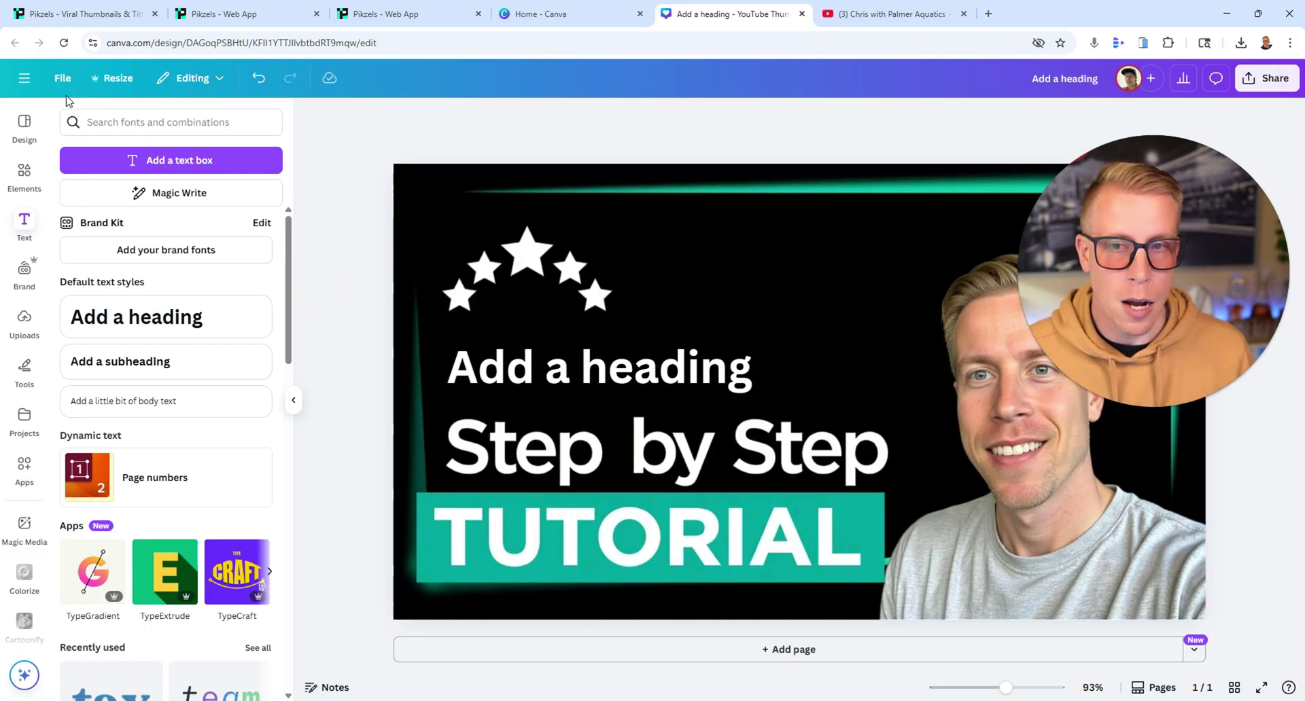
left_click(554, 18)
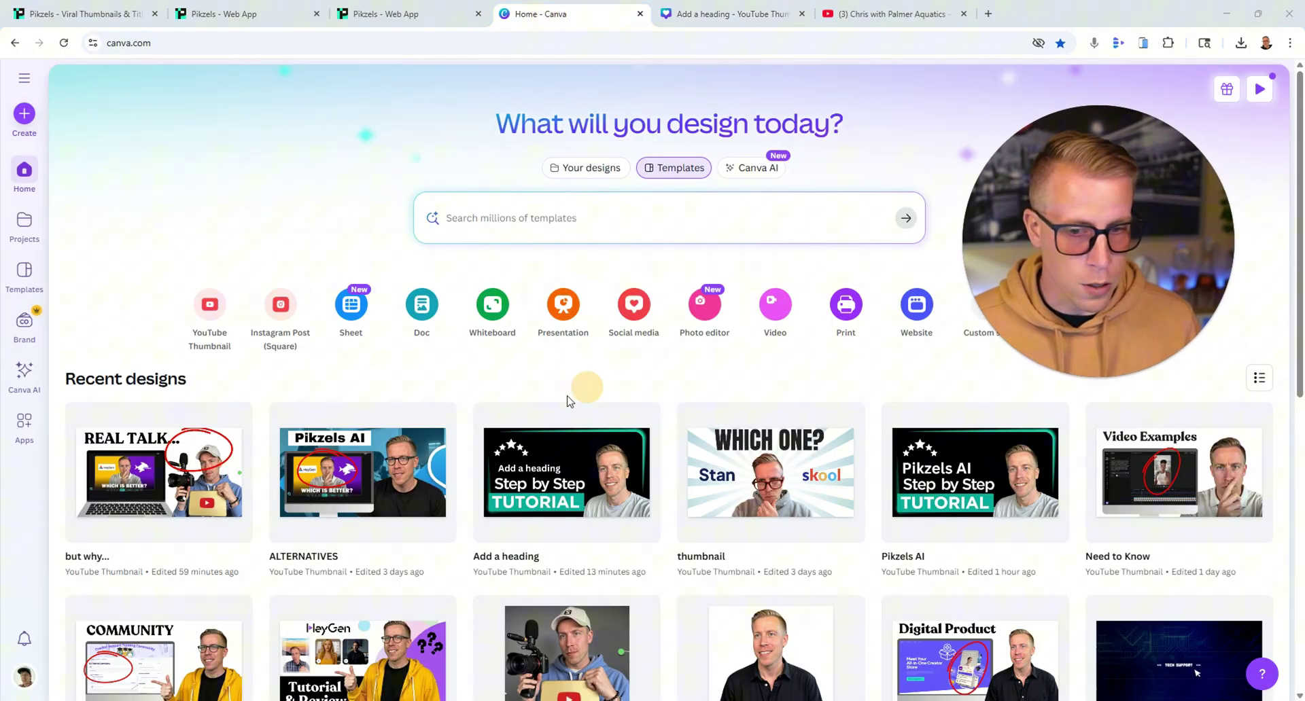
Open the Quickbooks Online Review thumbnail and shift its star rating ribbon to look beneath.
scroll(567, 401, "down", 3)
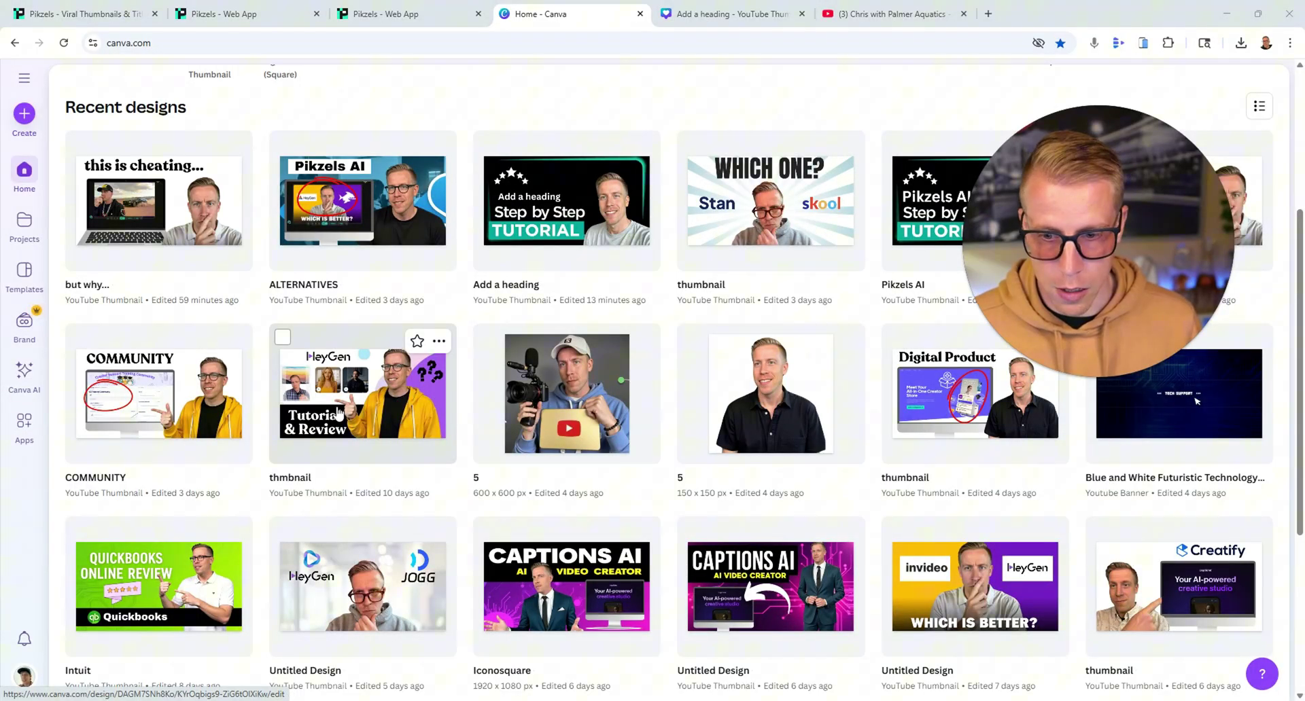
scroll(353, 394, "down", 3)
left_click(155, 395)
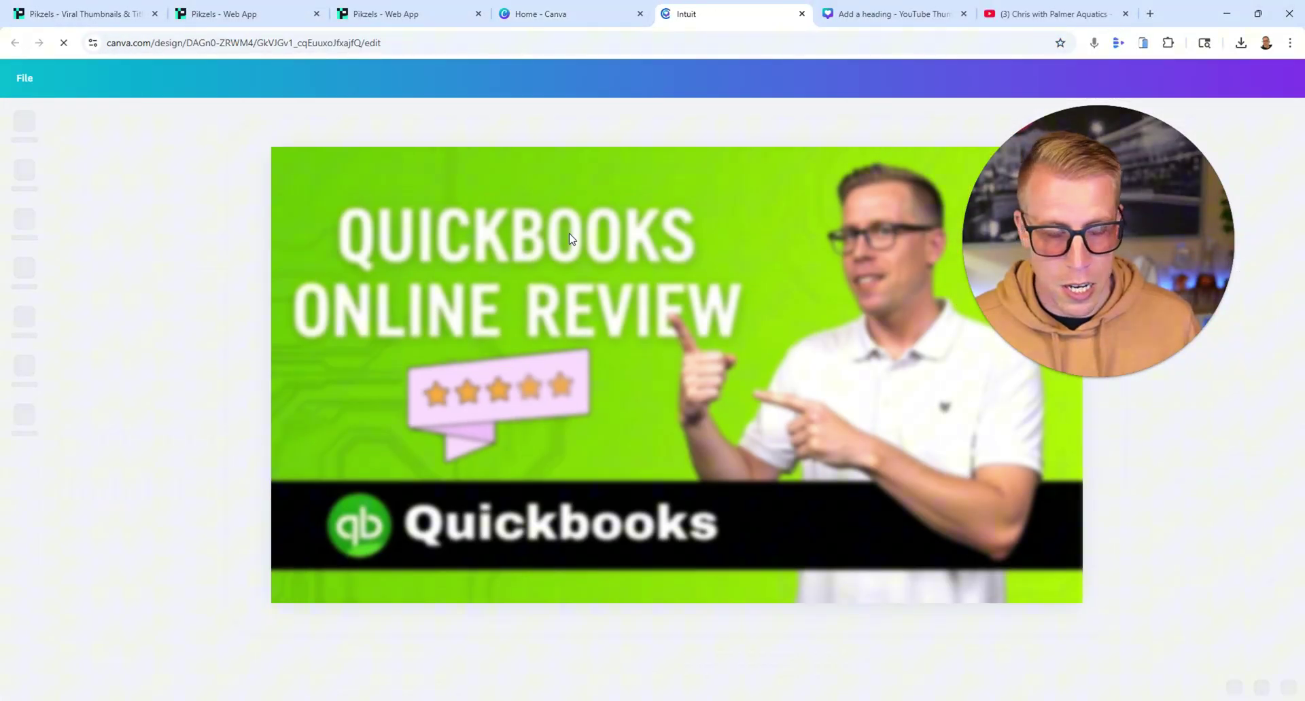
left_click(518, 416)
mouse_move(517, 416)
left_mouse_down()
mouse_move(302, 413)
mouse_move(454, 394)
mouse_move(514, 409)
left_mouse_up()
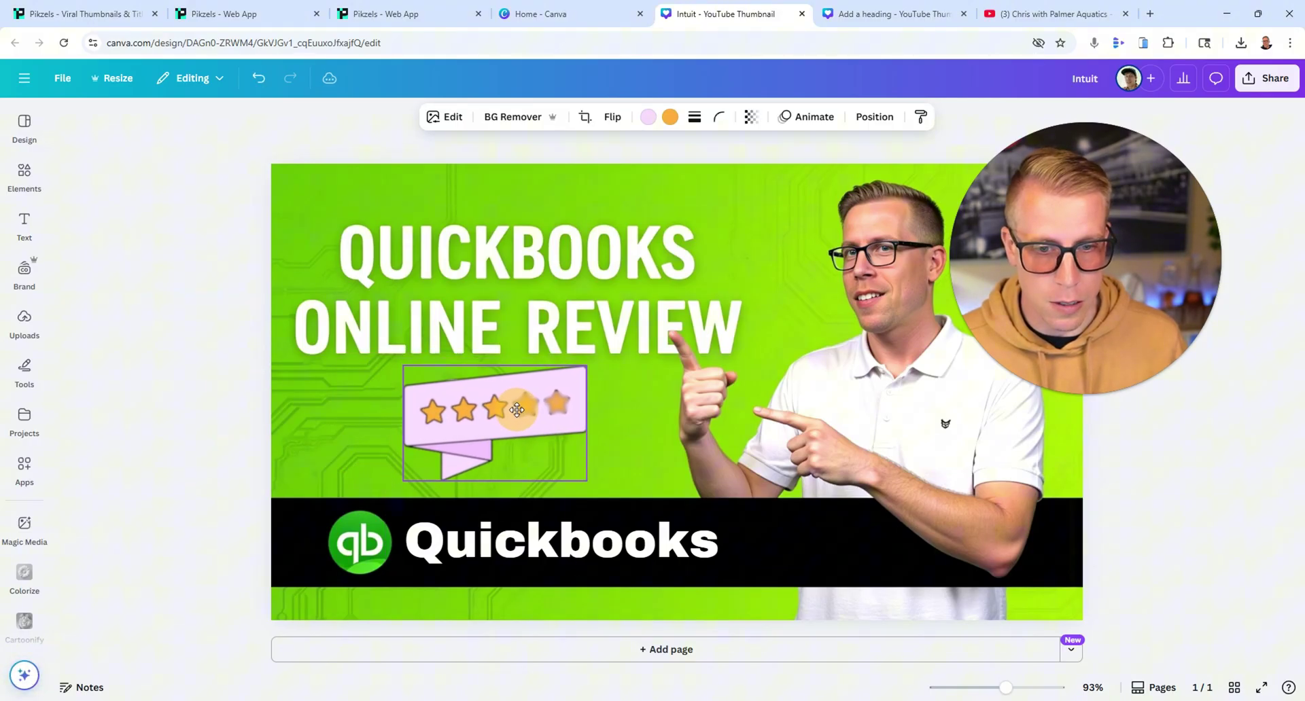
Move the Quickbooks label to inspect layers, undo, and realign it in the black bar.
left_click_drag(515, 543, 443, 290)
left_click(750, 646)
left_click_drag(676, 625, 482, 587)
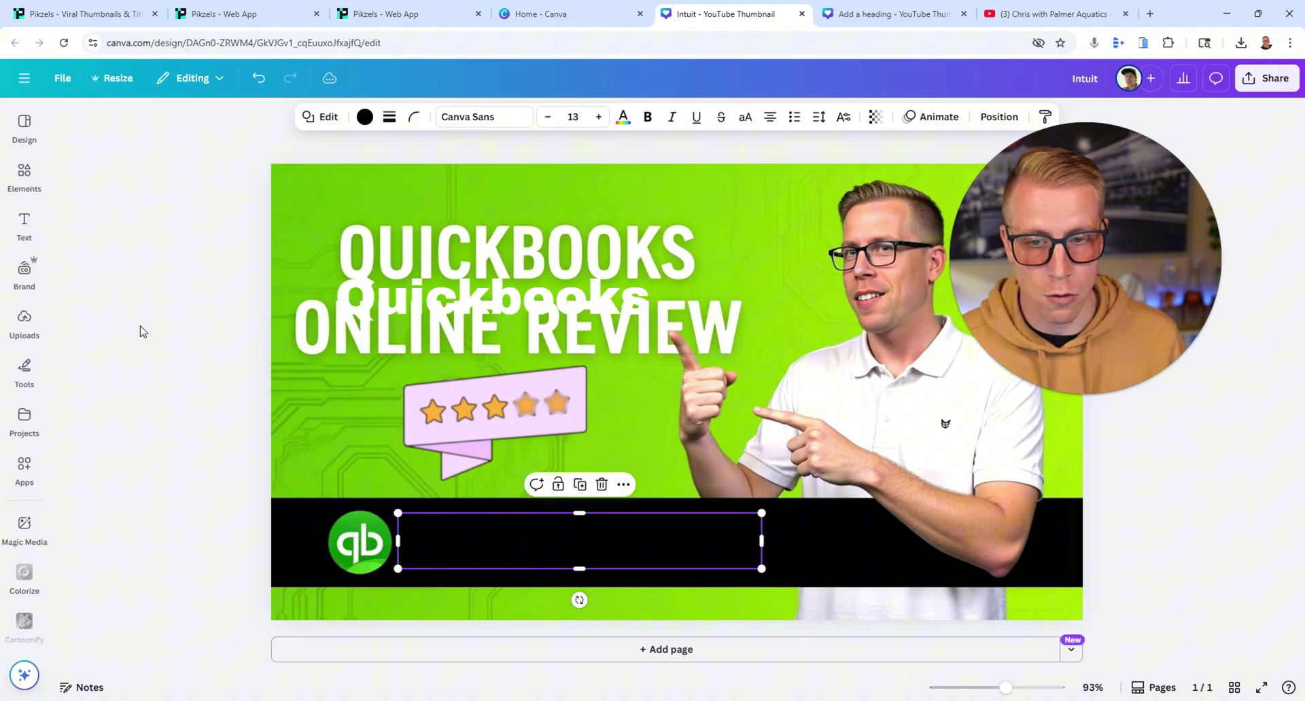
key("ctrl+z")
left_click(494, 540)
left_click_drag(487, 540, 484, 538)
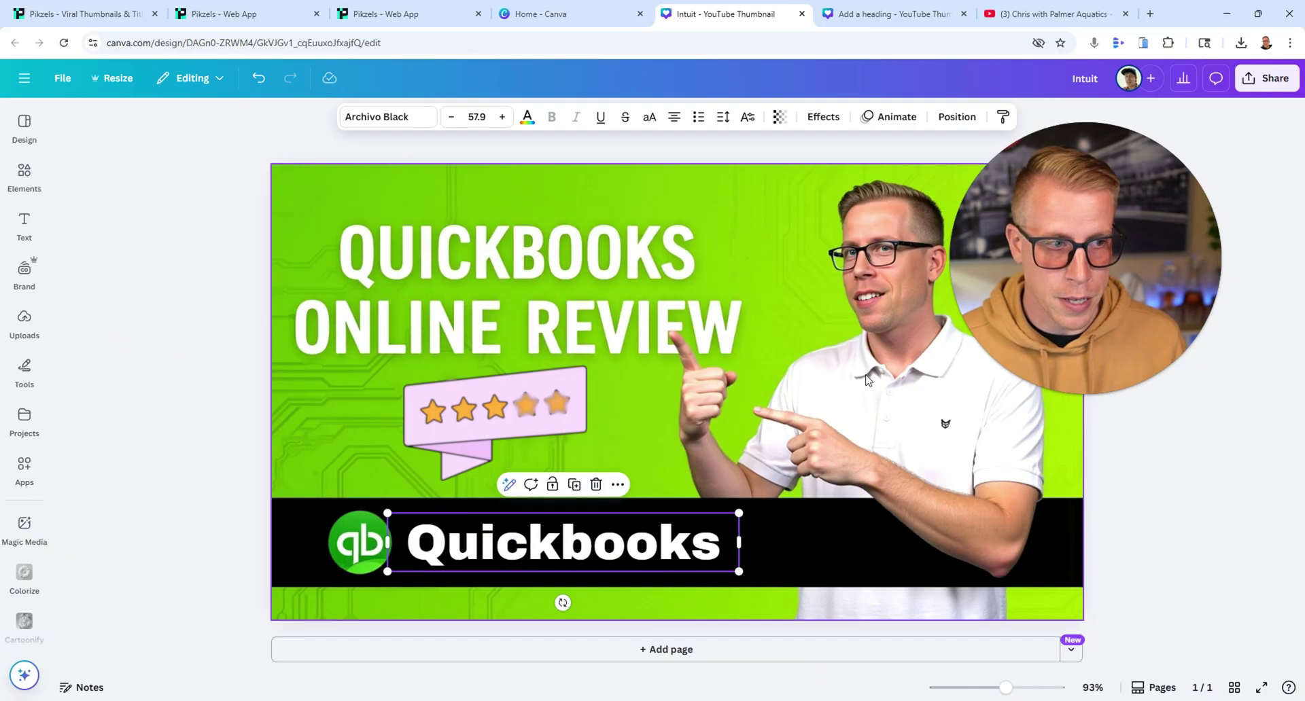
mouse_move(1056, 380)
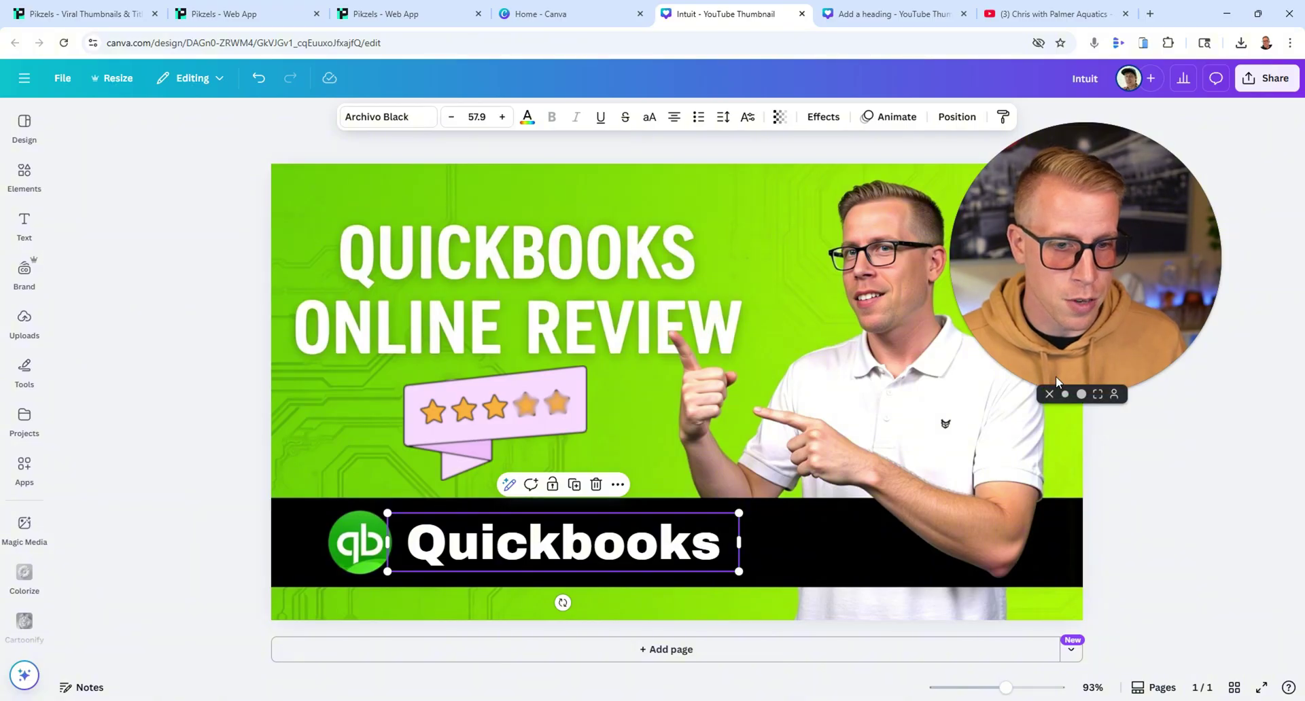
left_click(1100, 395)
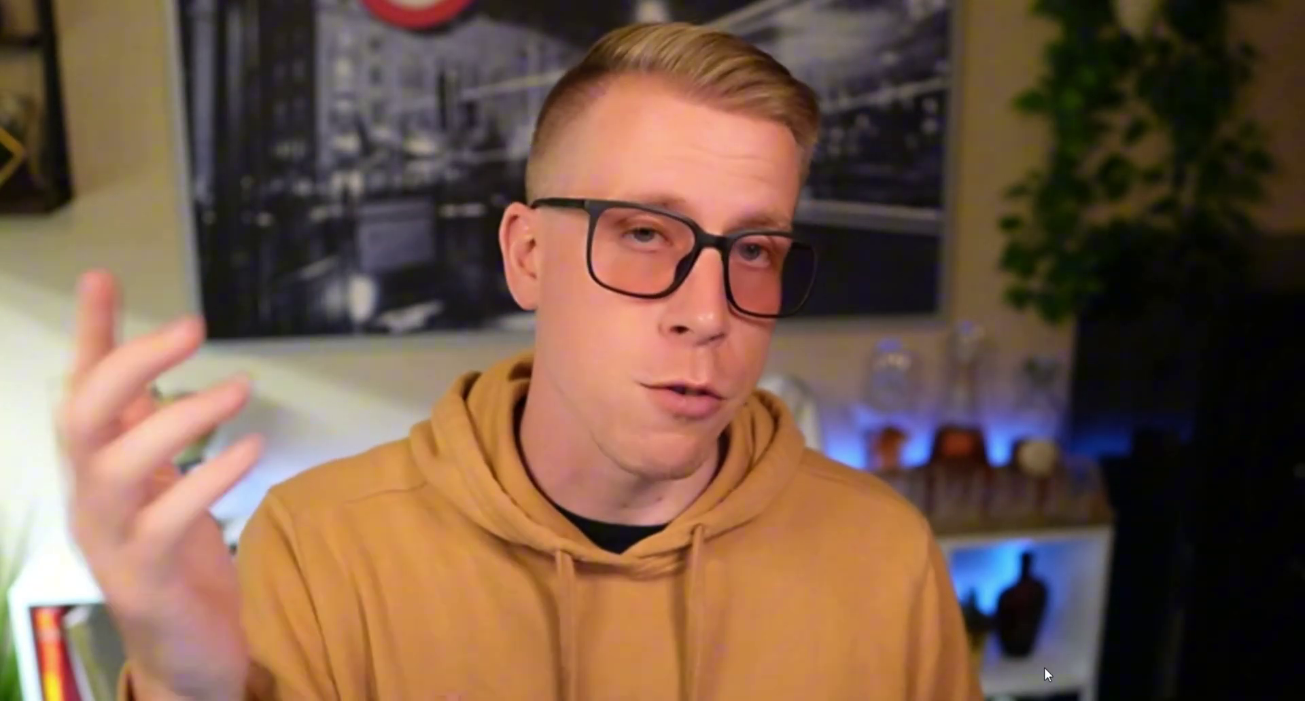
Leave the Quickbooks design and switch to the Pikzels Recreate page.
key("Escape")
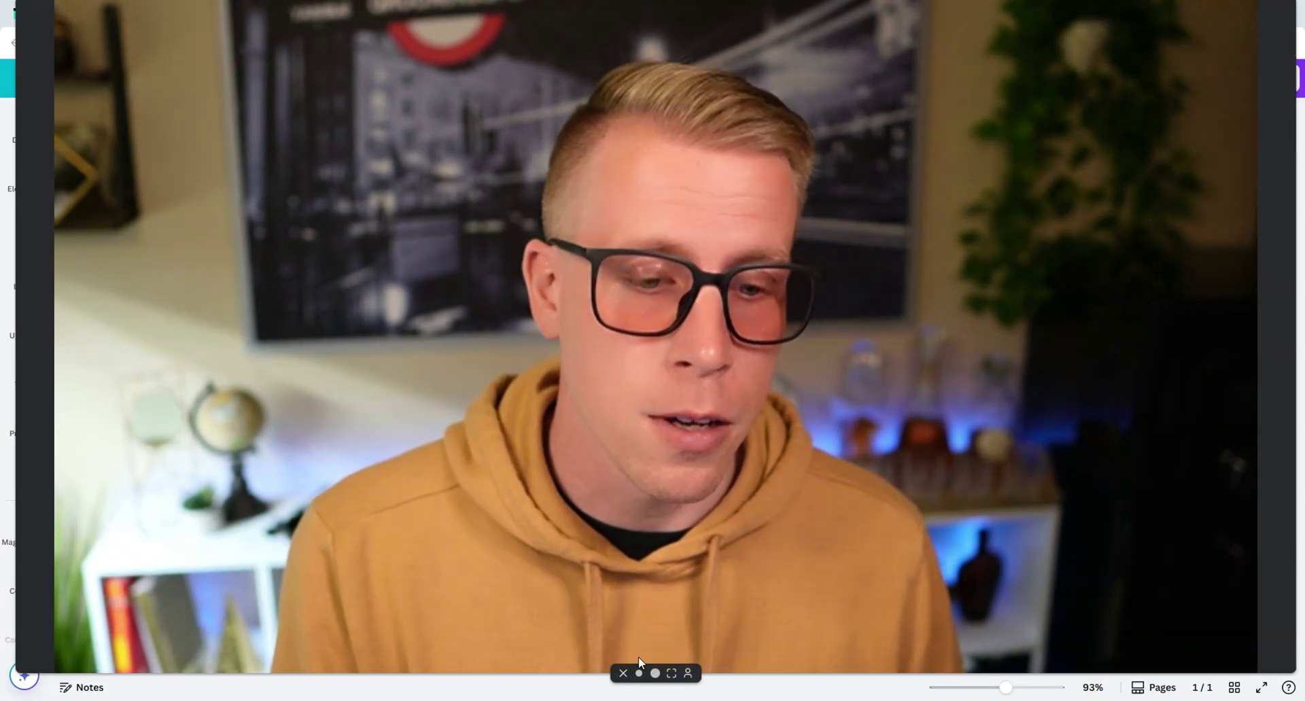
left_click(655, 673)
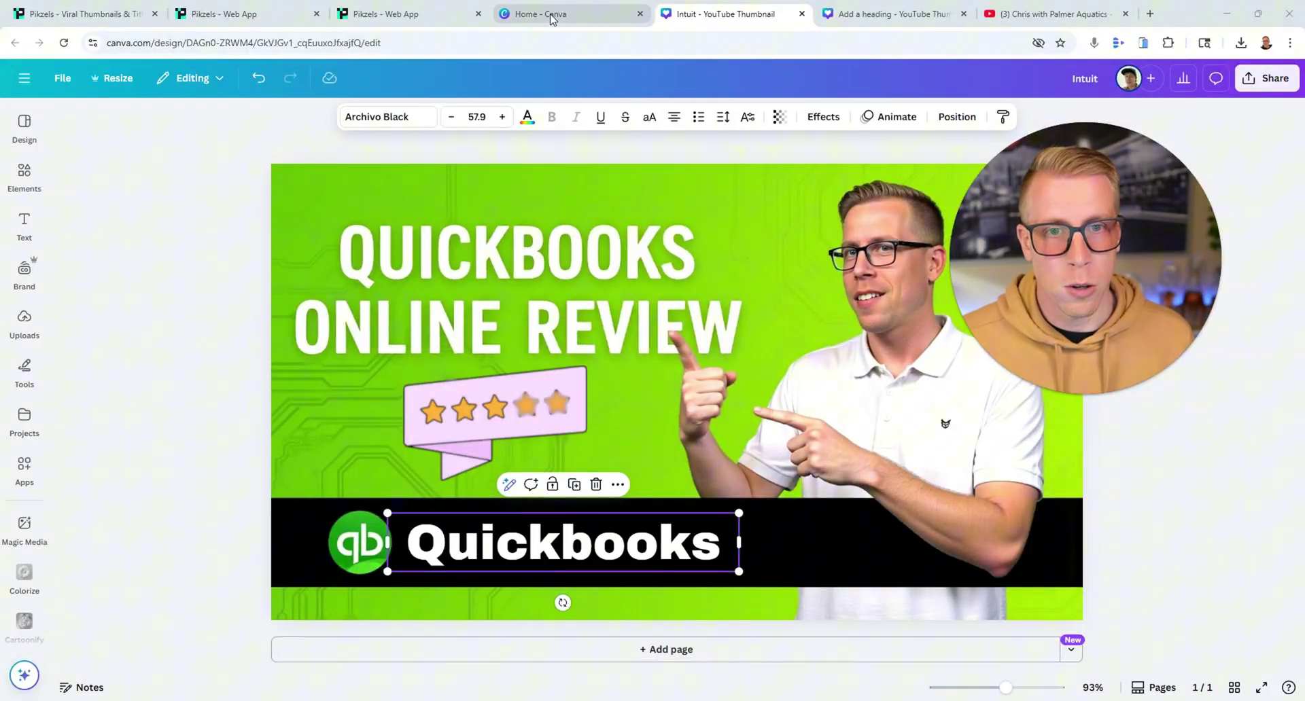
left_click_drag(1006, 282, 1044, 275)
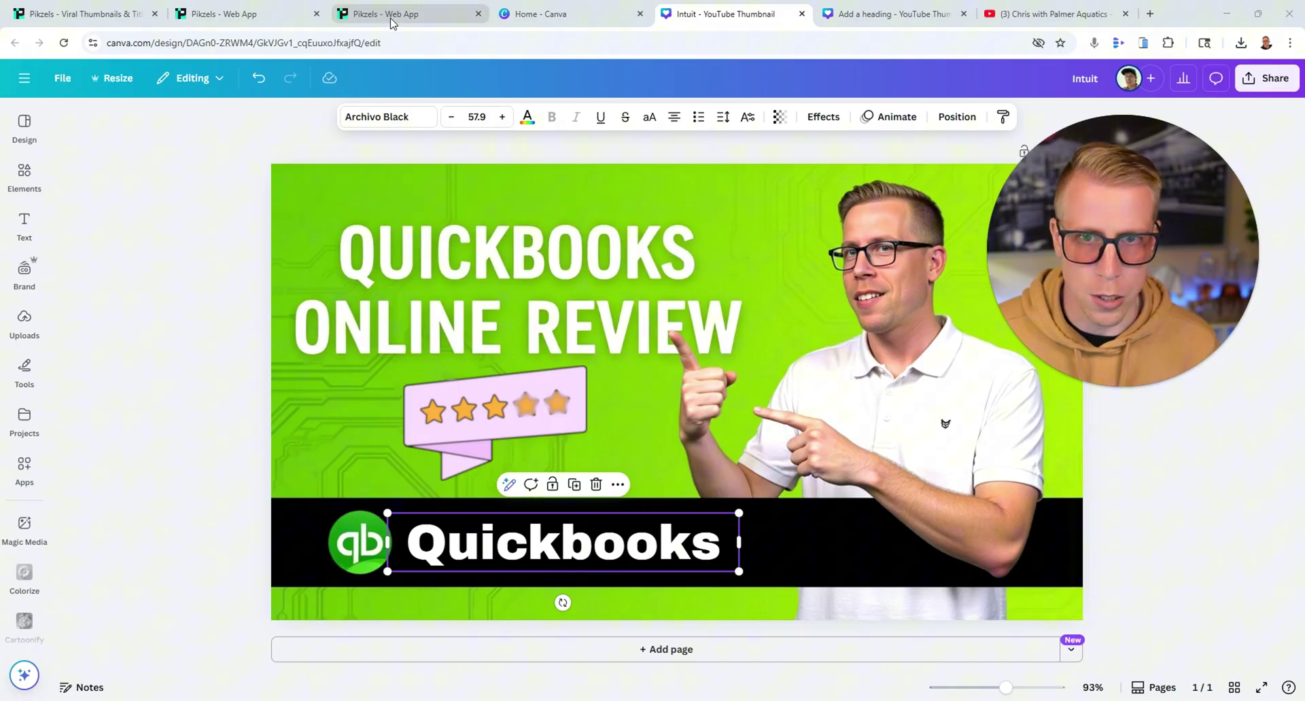
left_click(248, 12)
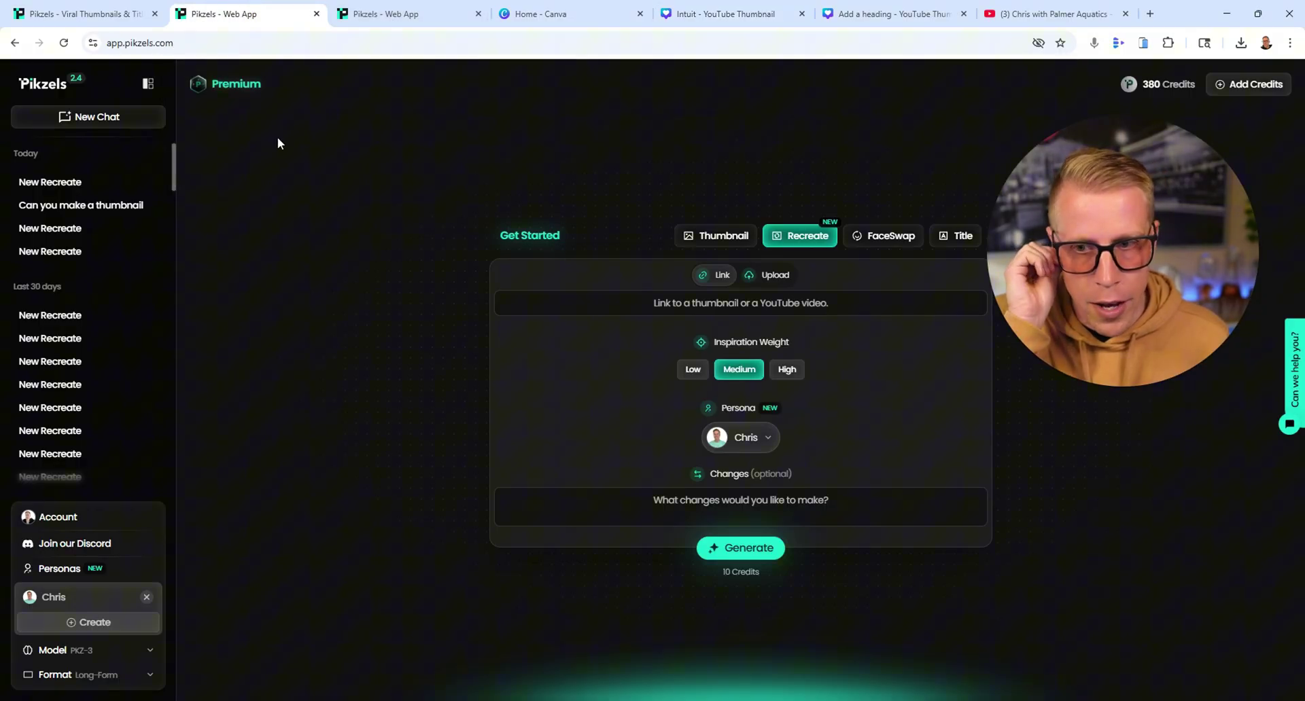
Look at the prompt and FaceSwap panels, then open the 'creatify REVIEW IS WORTH IT?' chat.
left_click(715, 235)
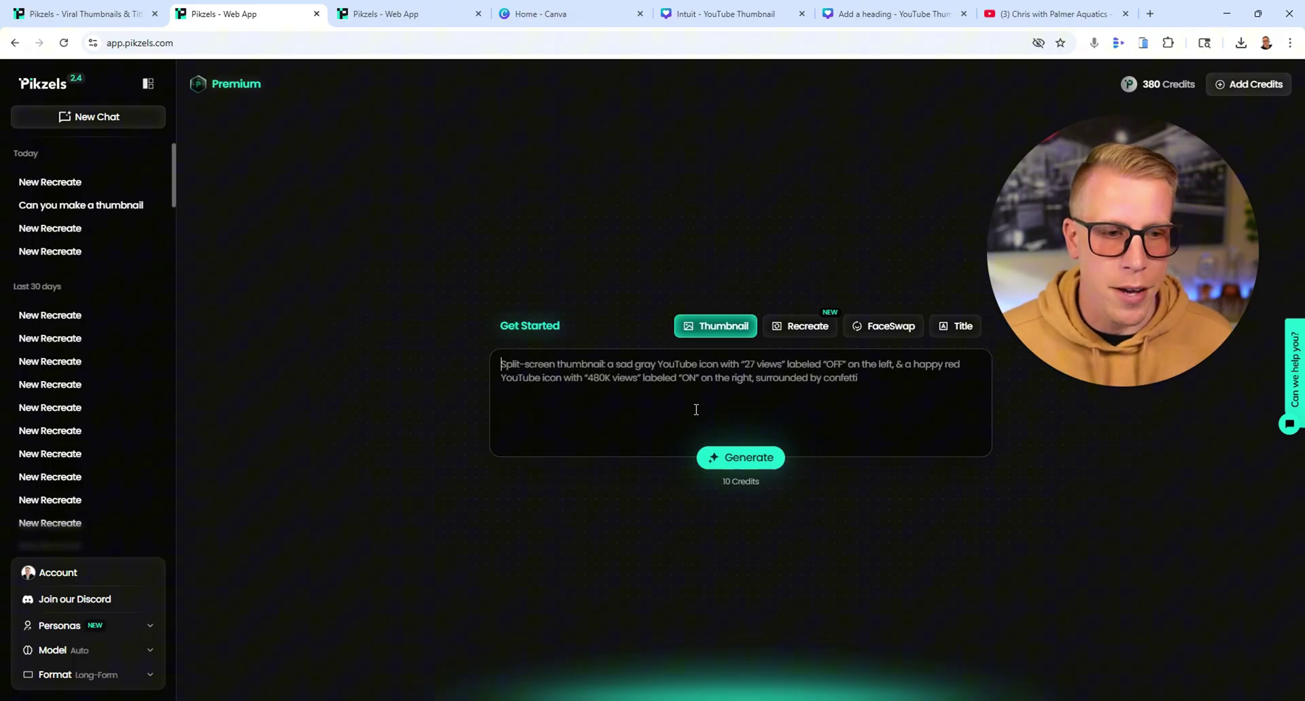
left_click(877, 333)
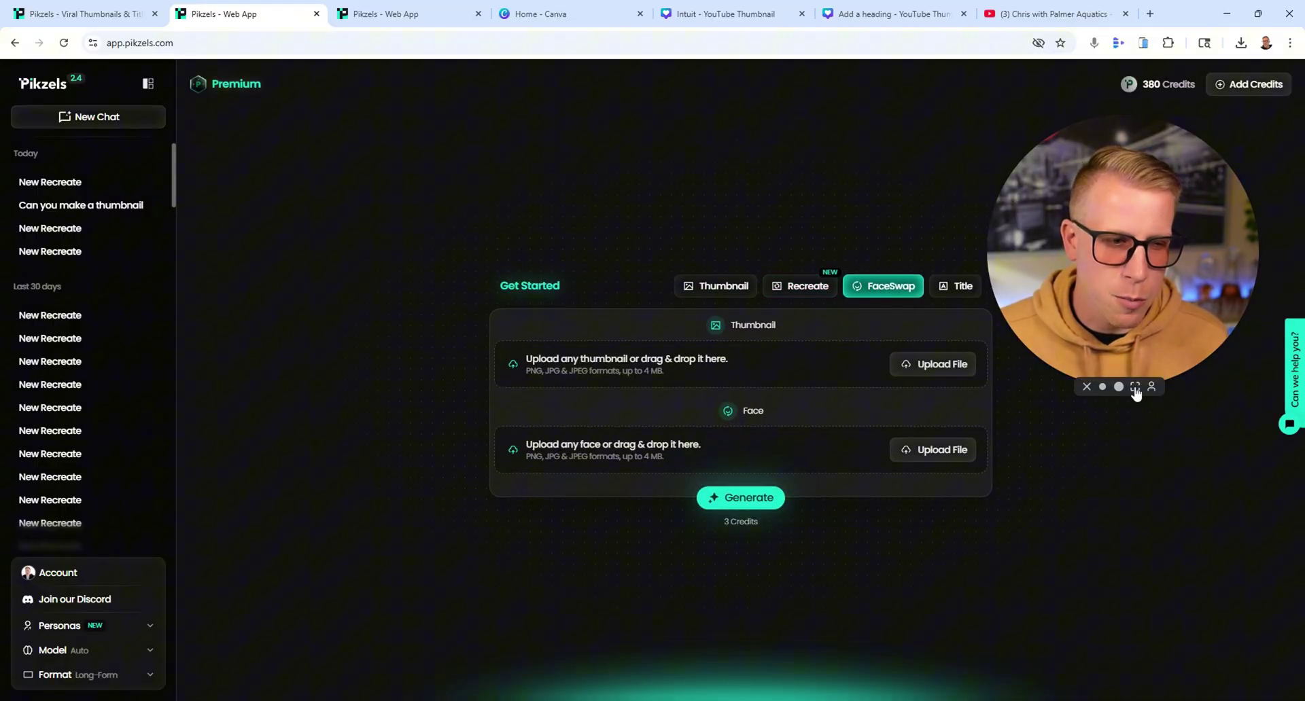
left_click(1135, 386)
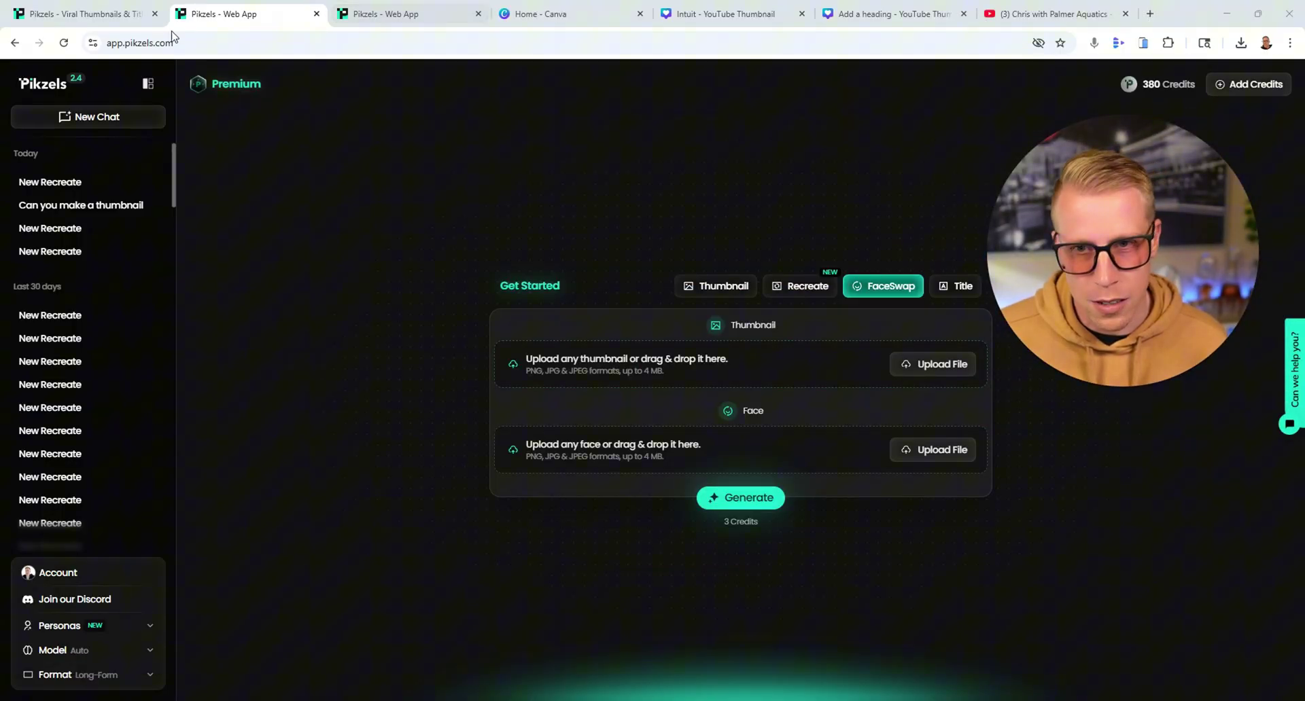
left_click(67, 362)
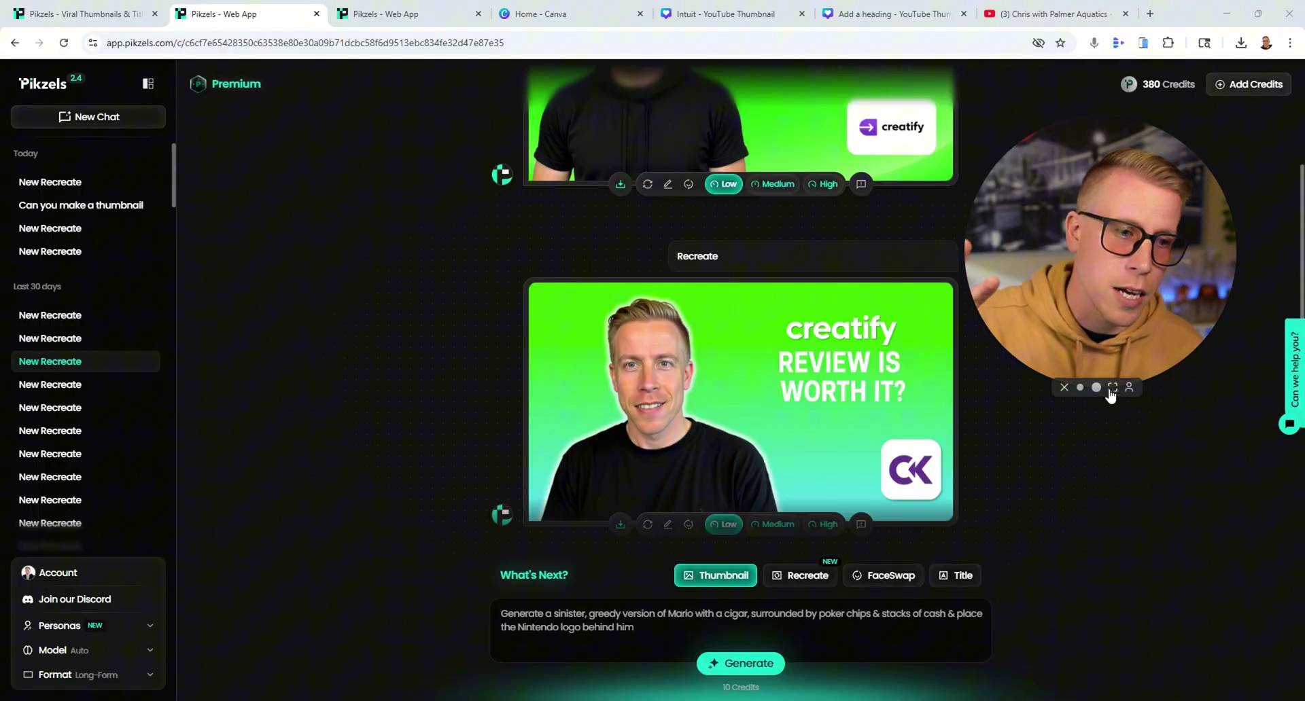
Open the chat with the 'TALKING BABY PODCAST in minutes!' thumbnails.
left_click(1112, 386)
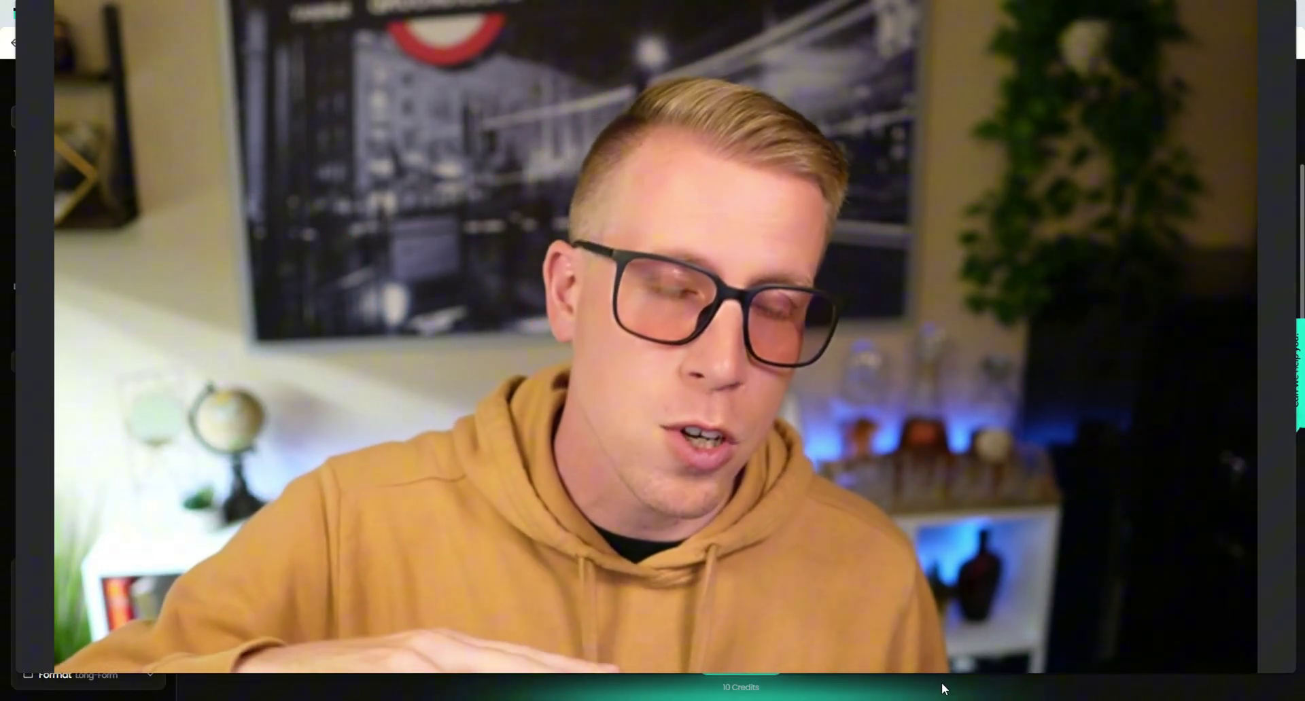
mouse_move(712, 651)
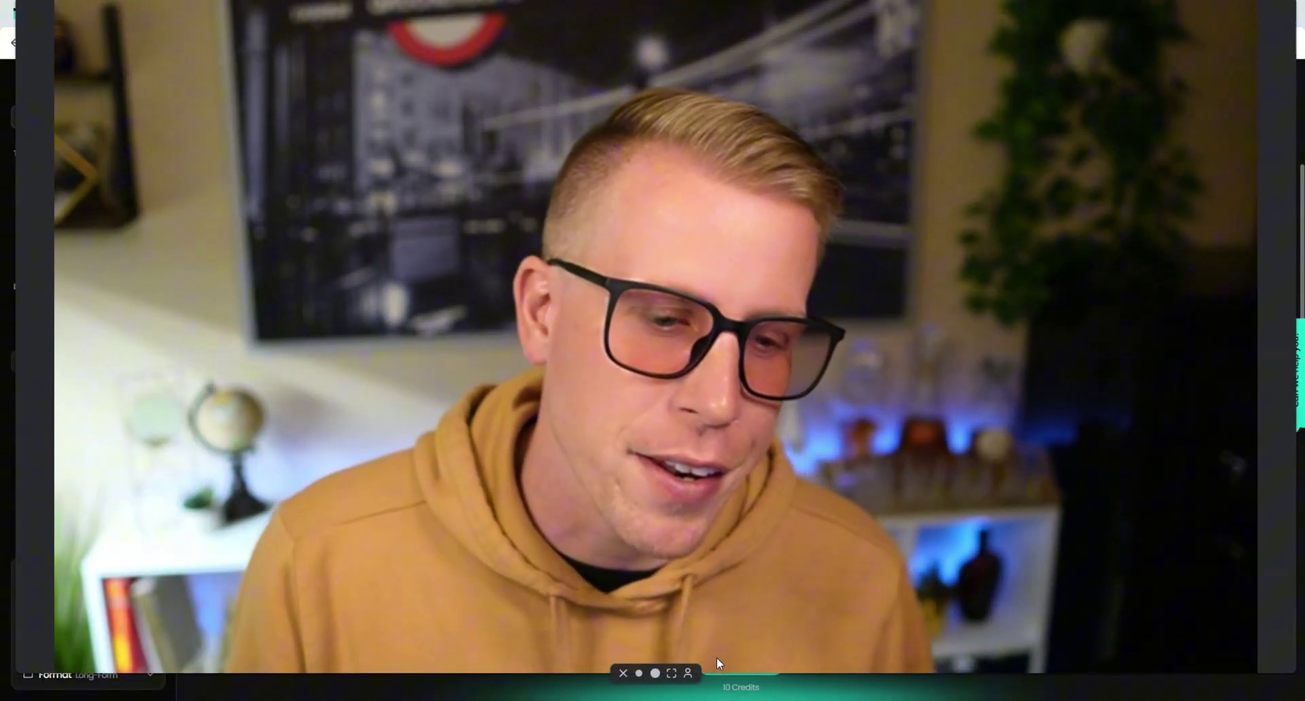
left_click(656, 673)
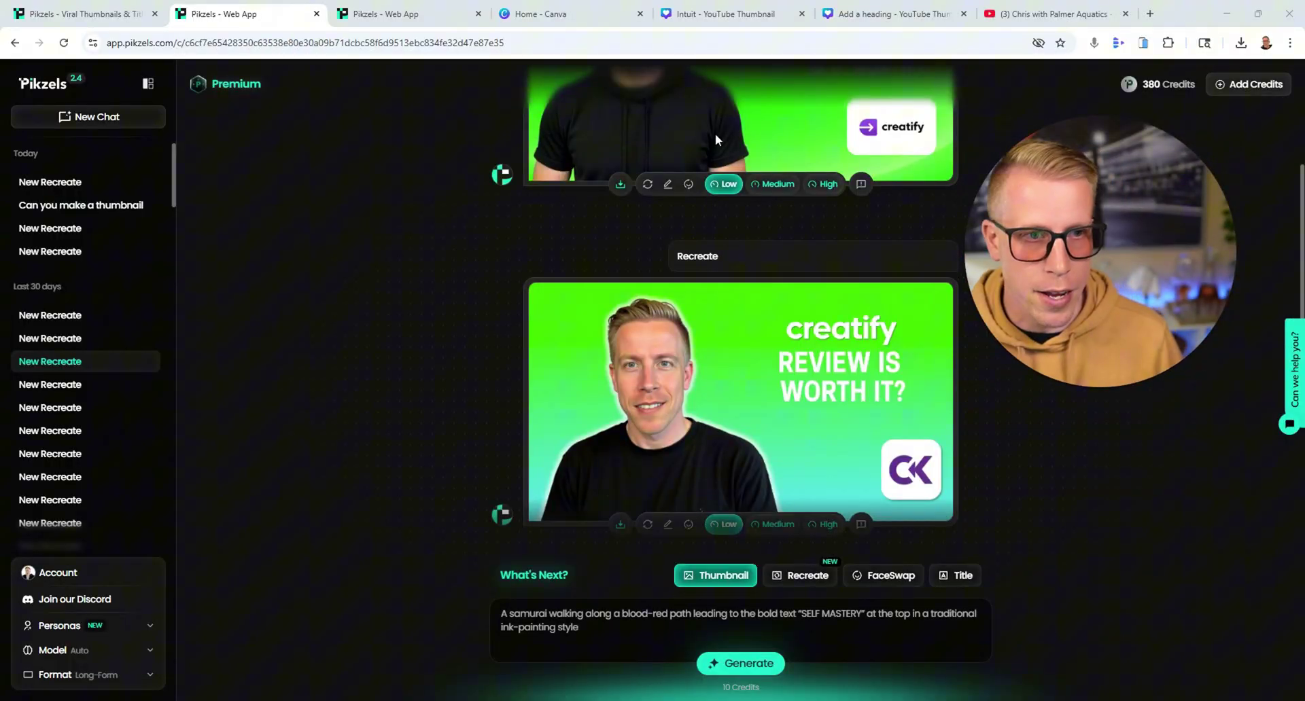
left_click(100, 384)
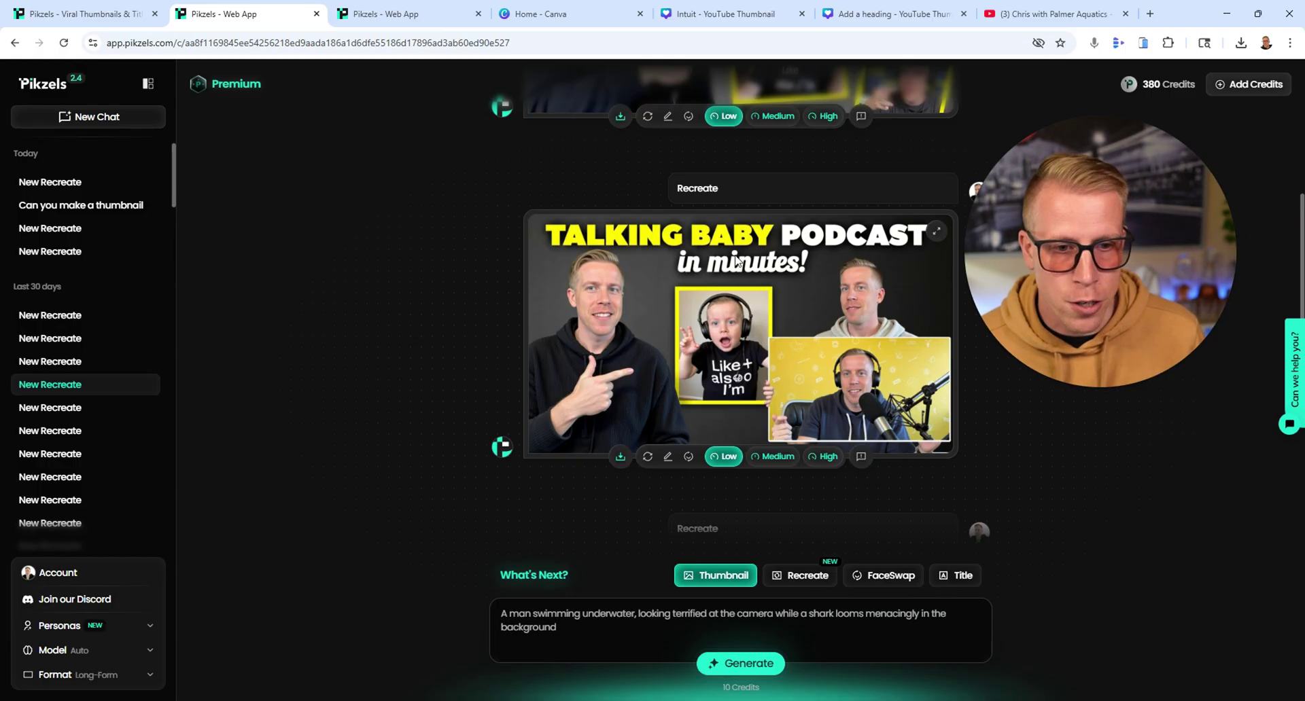
Scroll the Talking Baby results, then open the 'QUICKBOOKS ONLINE REVIEW 2025' chat.
scroll(816, 411, "up", 4)
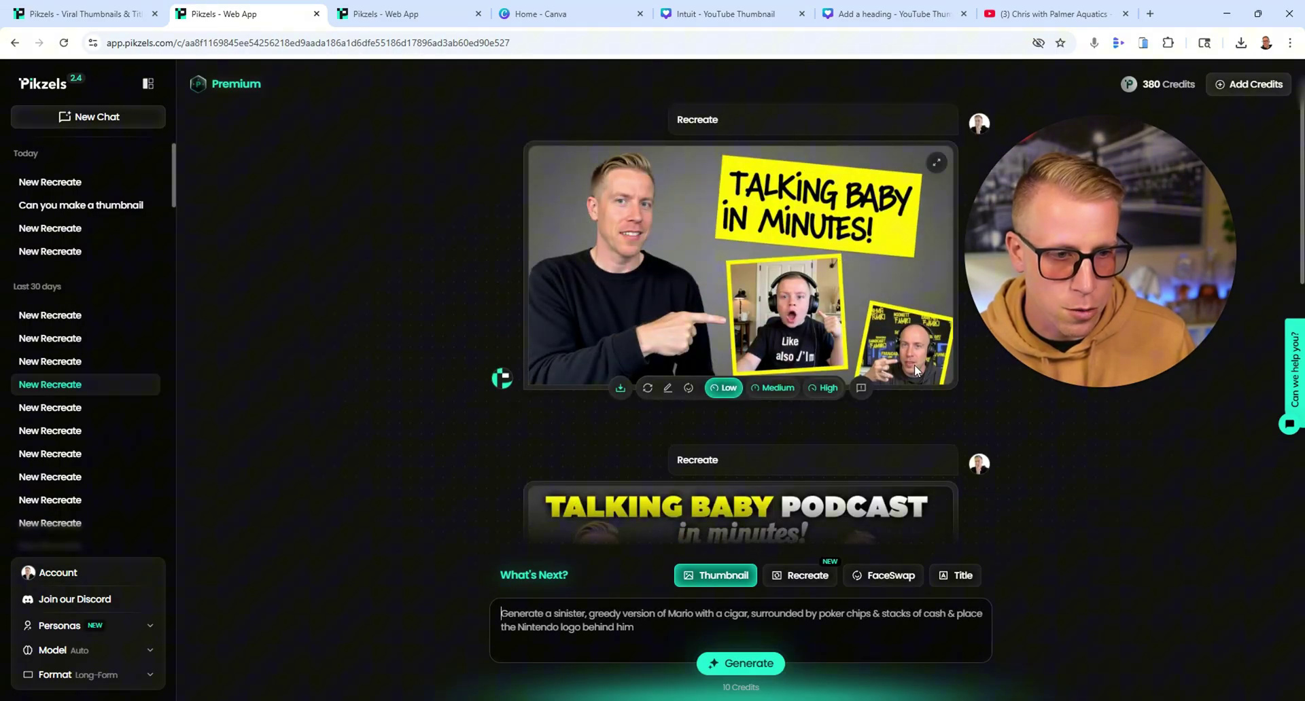
scroll(815, 358, "up", 1)
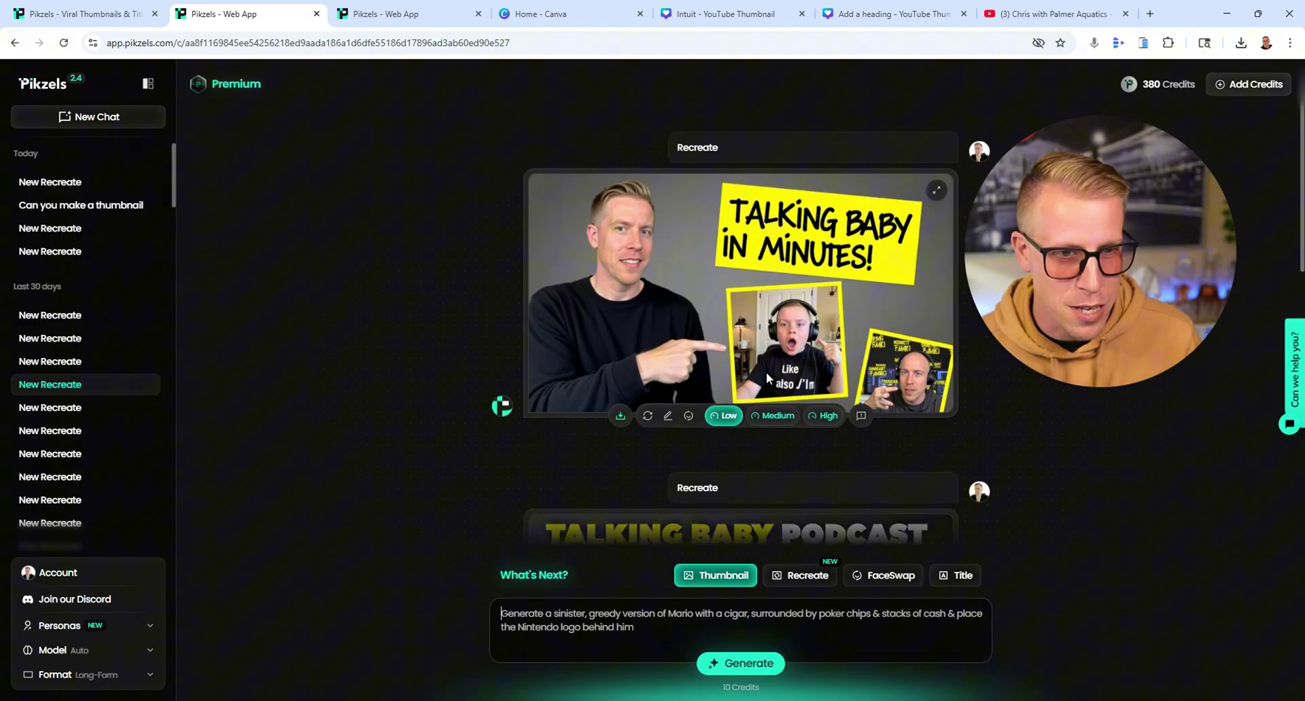
left_click(86, 412)
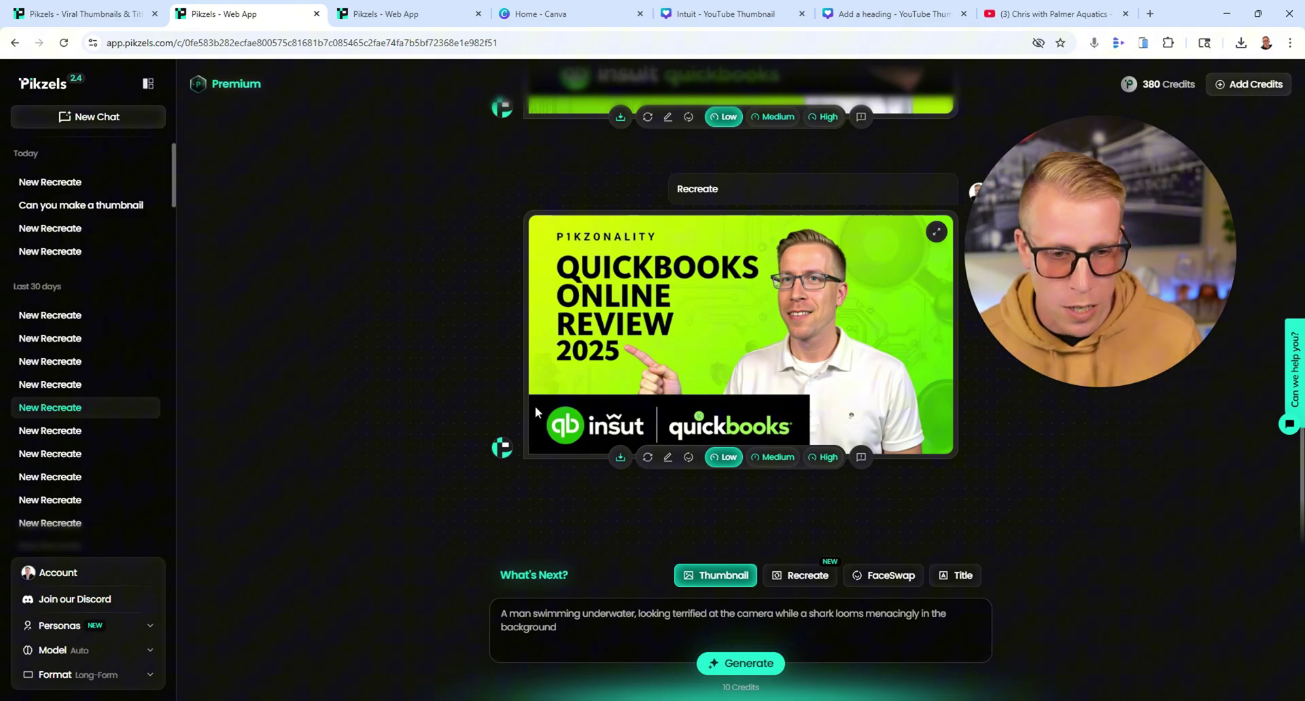
Scroll through the QuickBooks chat to review the earlier 'Intuit QuickBooks Explained' recreations.
scroll(424, 454, "up", 15)
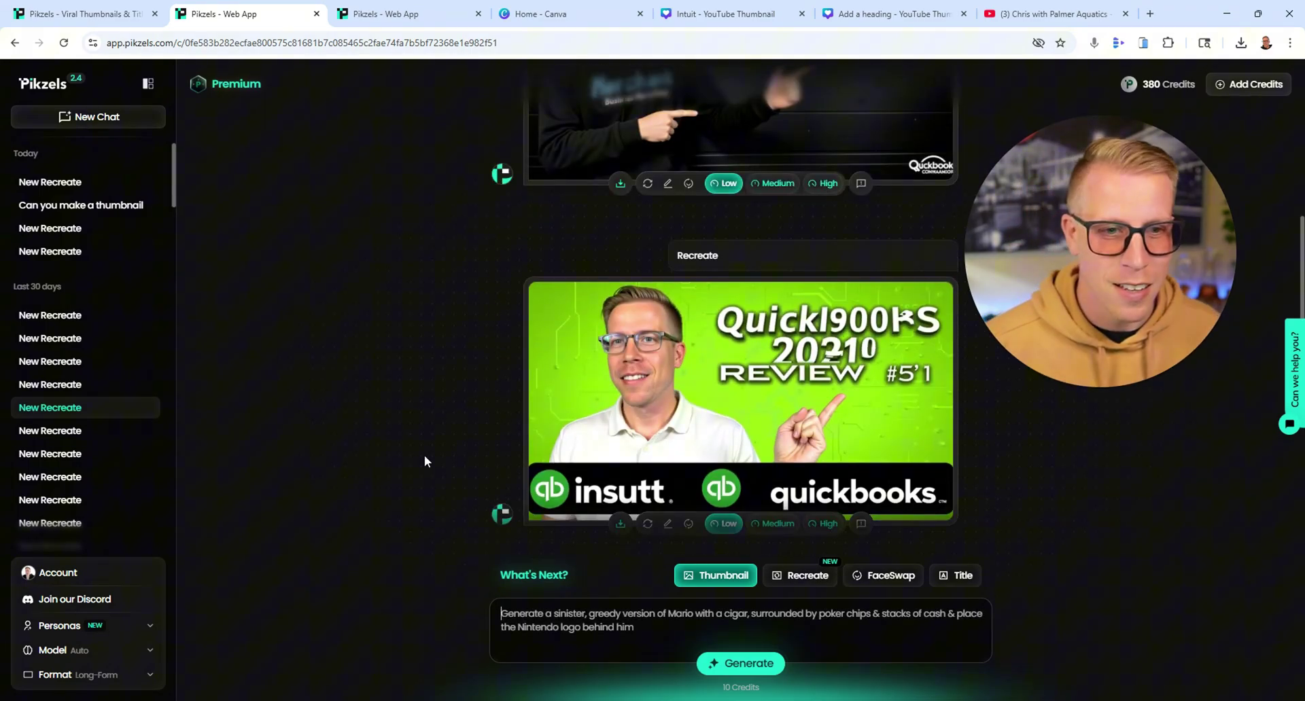
scroll(424, 461, "down", 2)
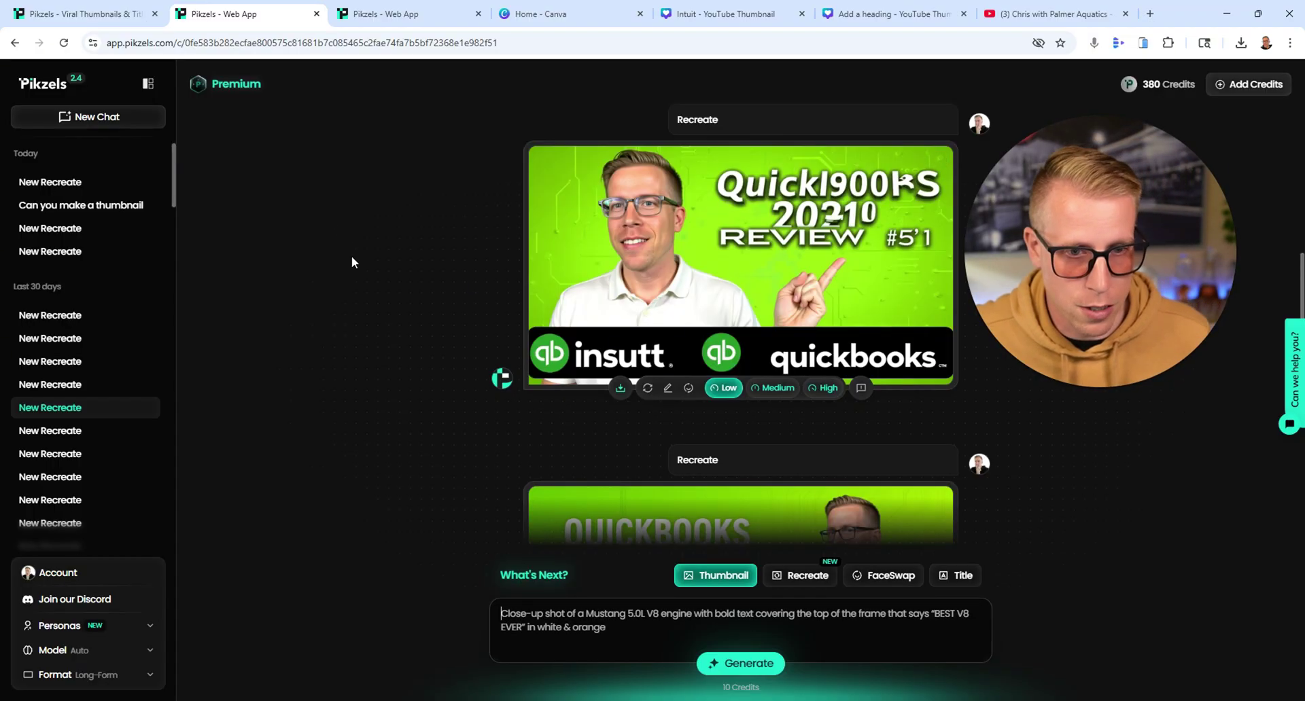
scroll(352, 258, "up", 4)
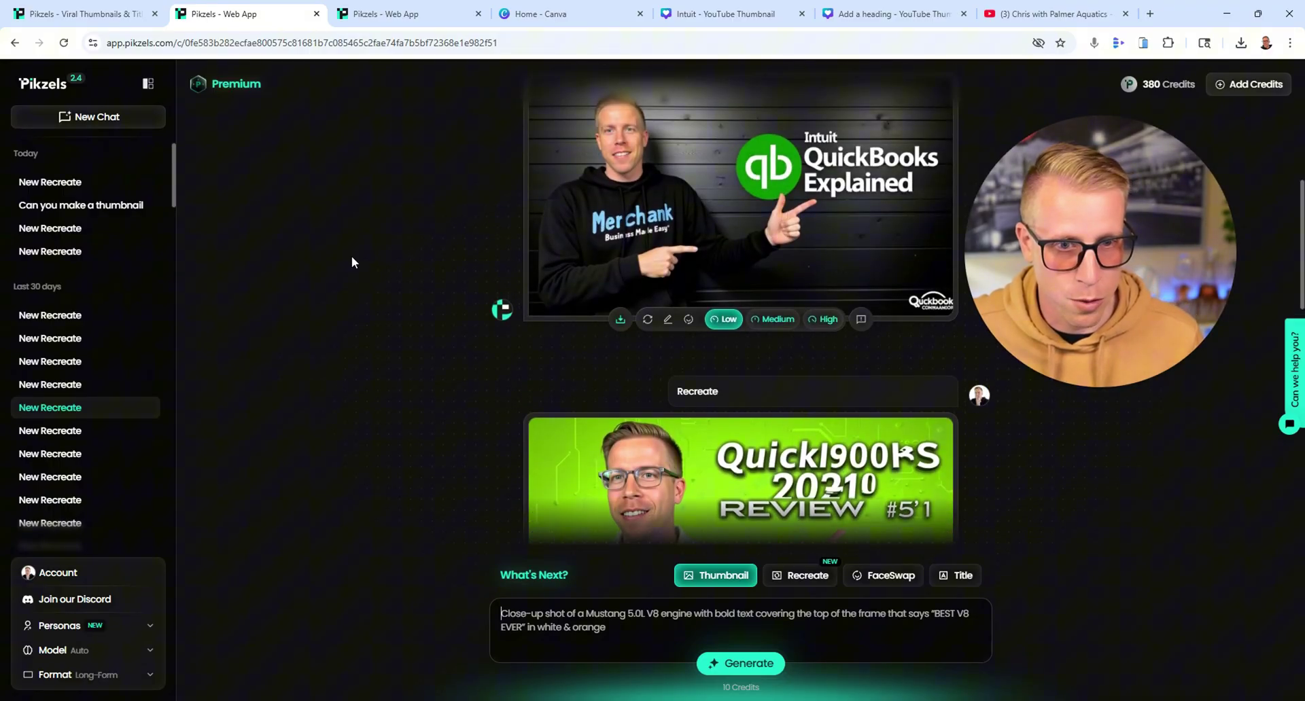
scroll(352, 263, "up", 2)
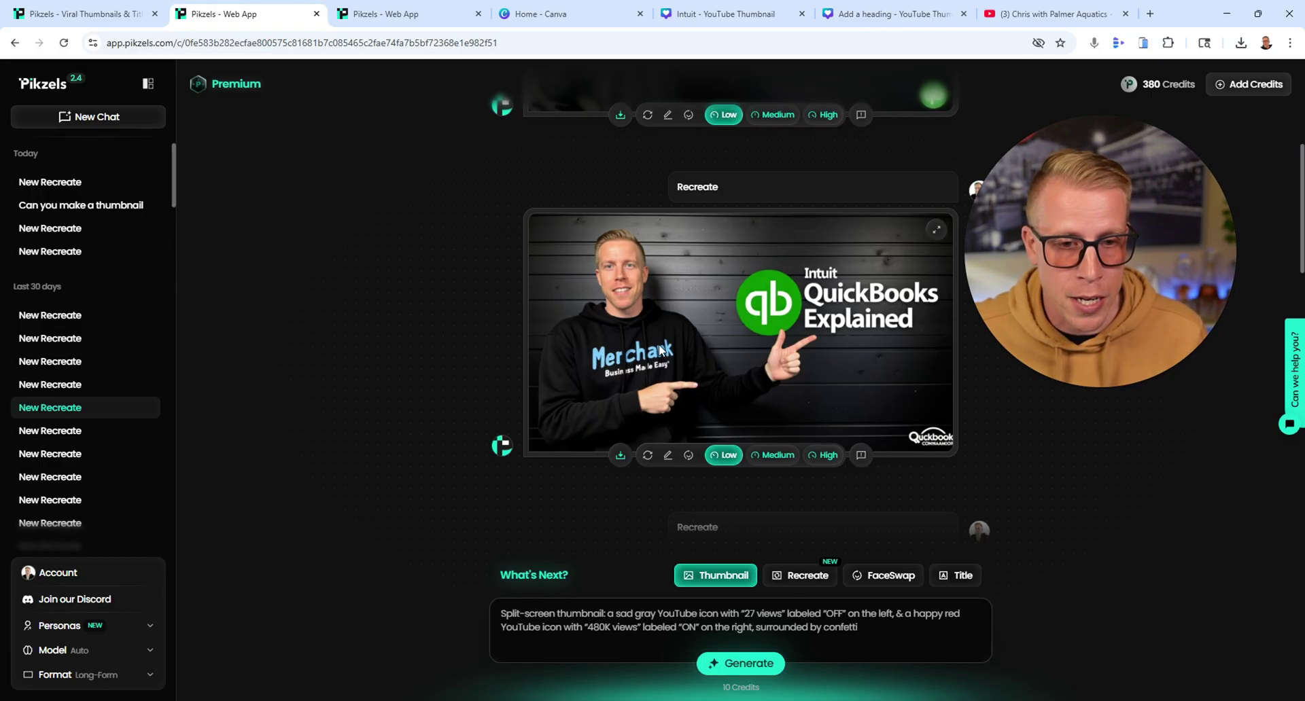
scroll(656, 346, "up", 5)
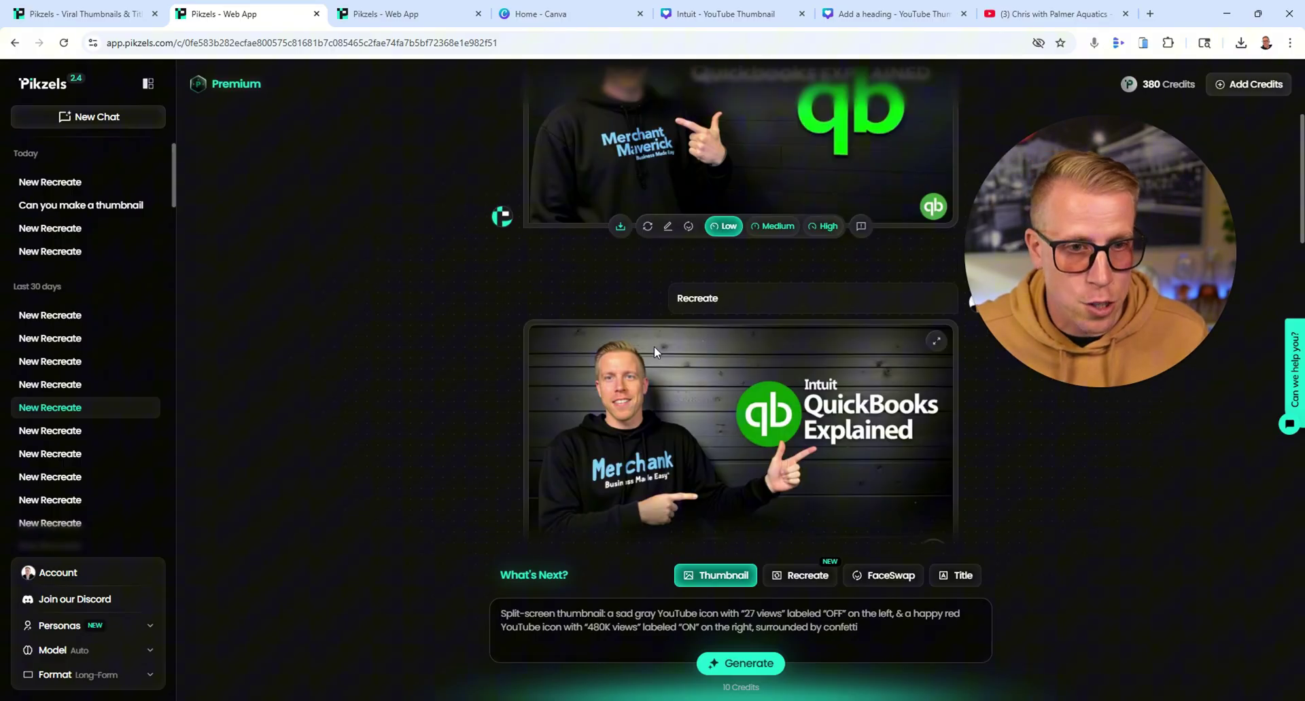
Look through the REAL vs AI split-screen and 10X SPEED recreate chats.
scroll(596, 372, "down", 5)
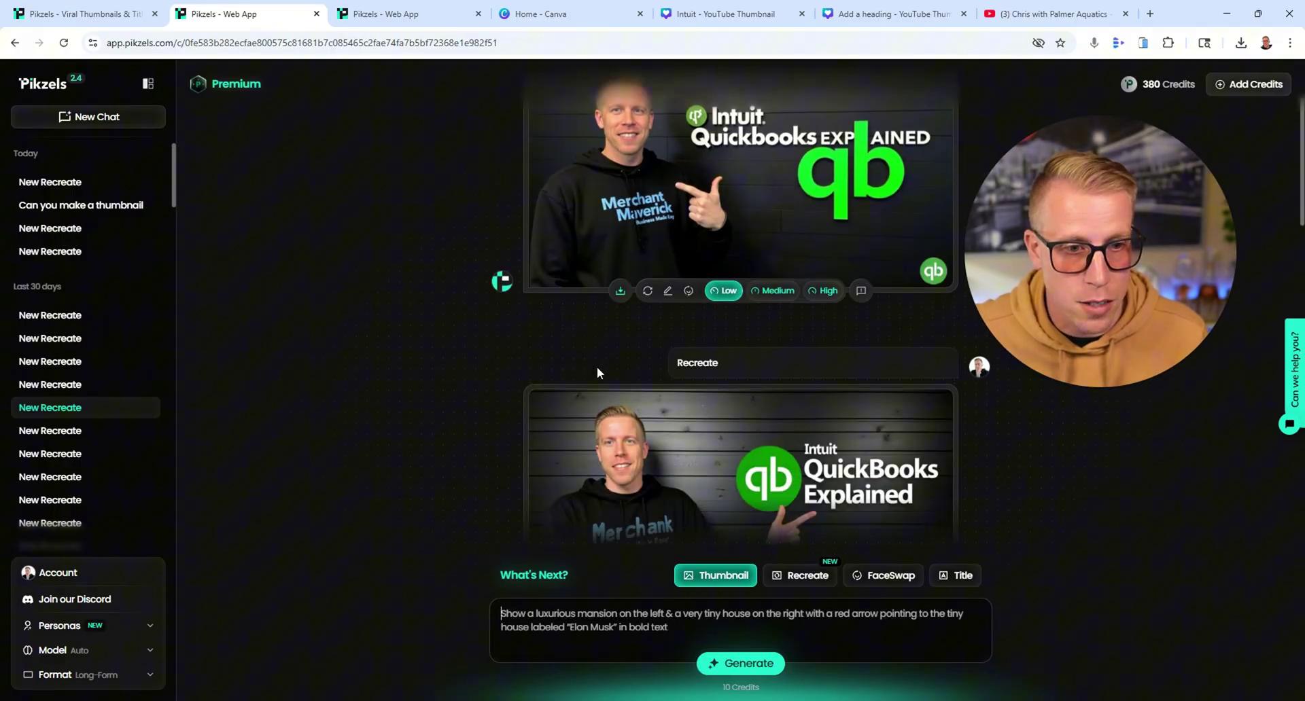
scroll(596, 372, "up", 5)
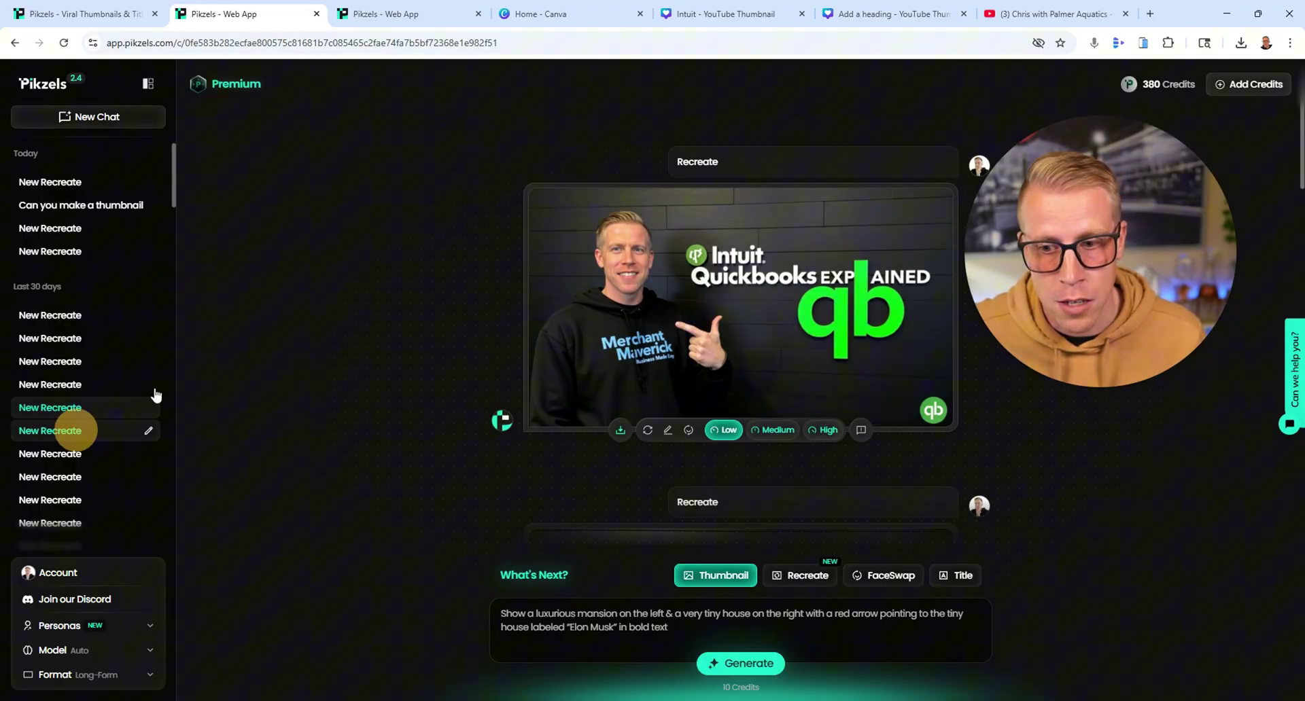
left_click(60, 432)
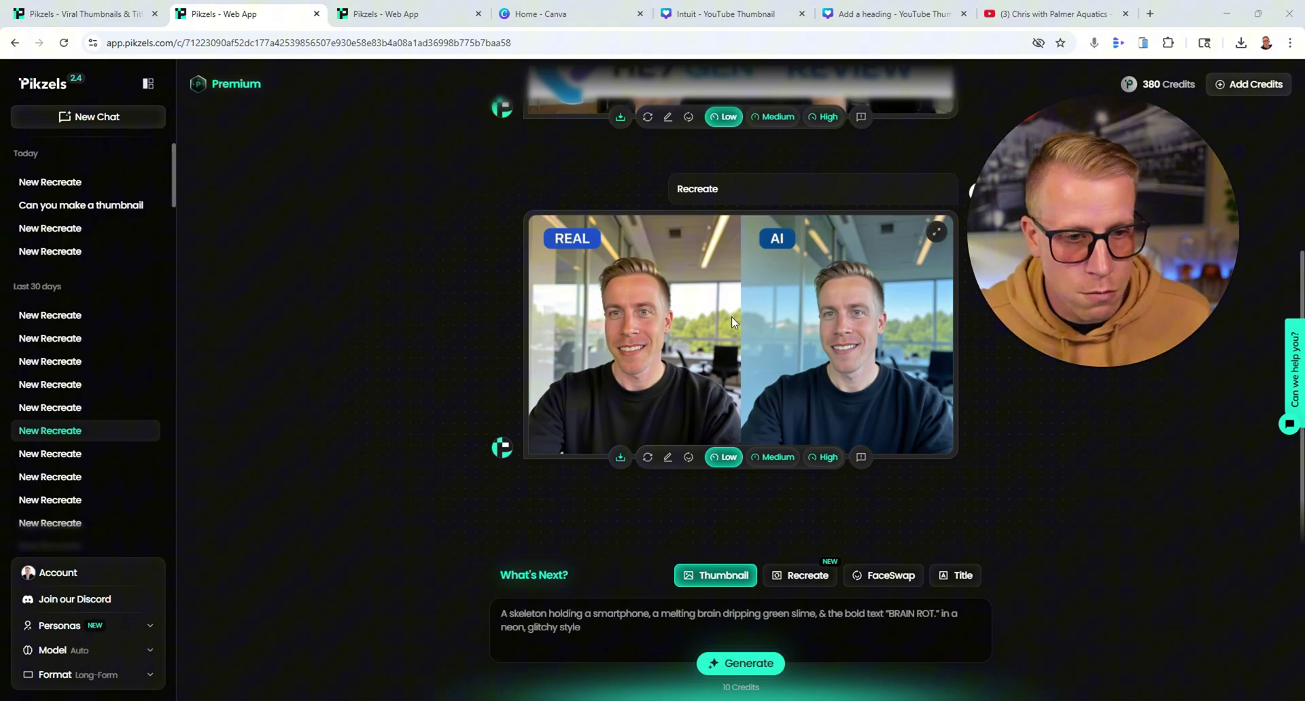
scroll(659, 378, "up", 5)
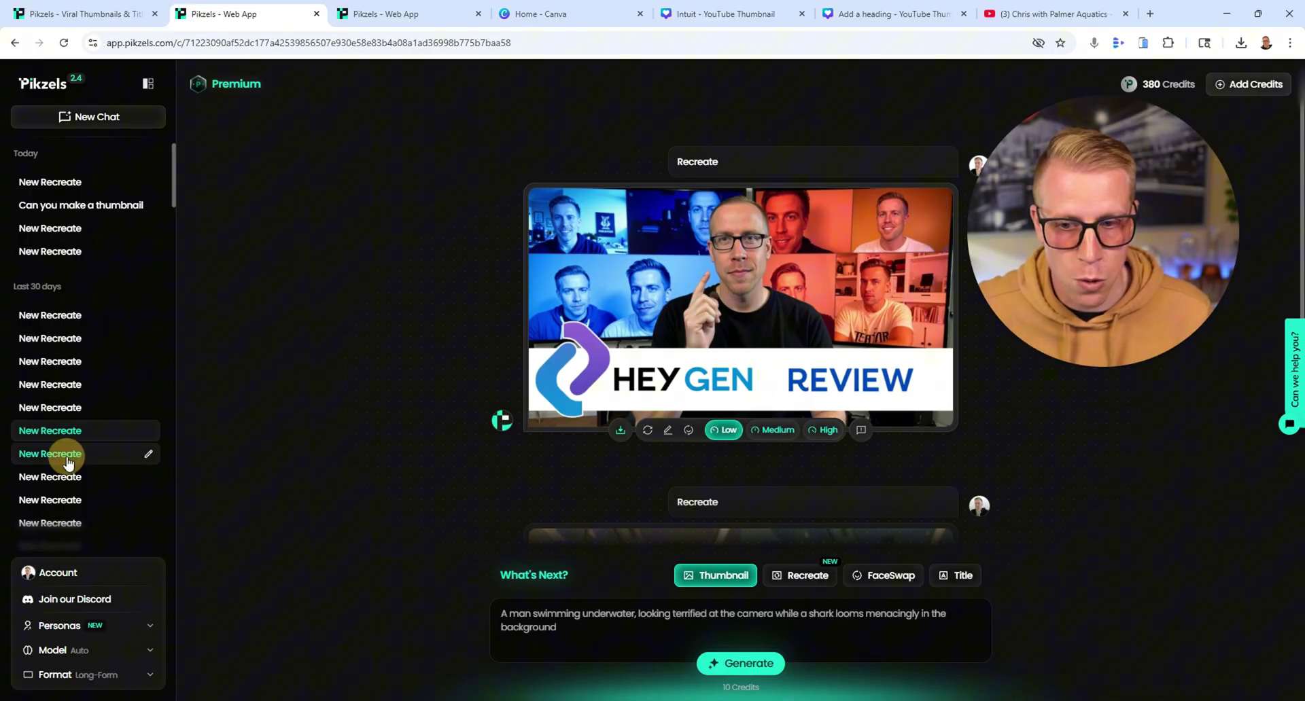
left_click(68, 461)
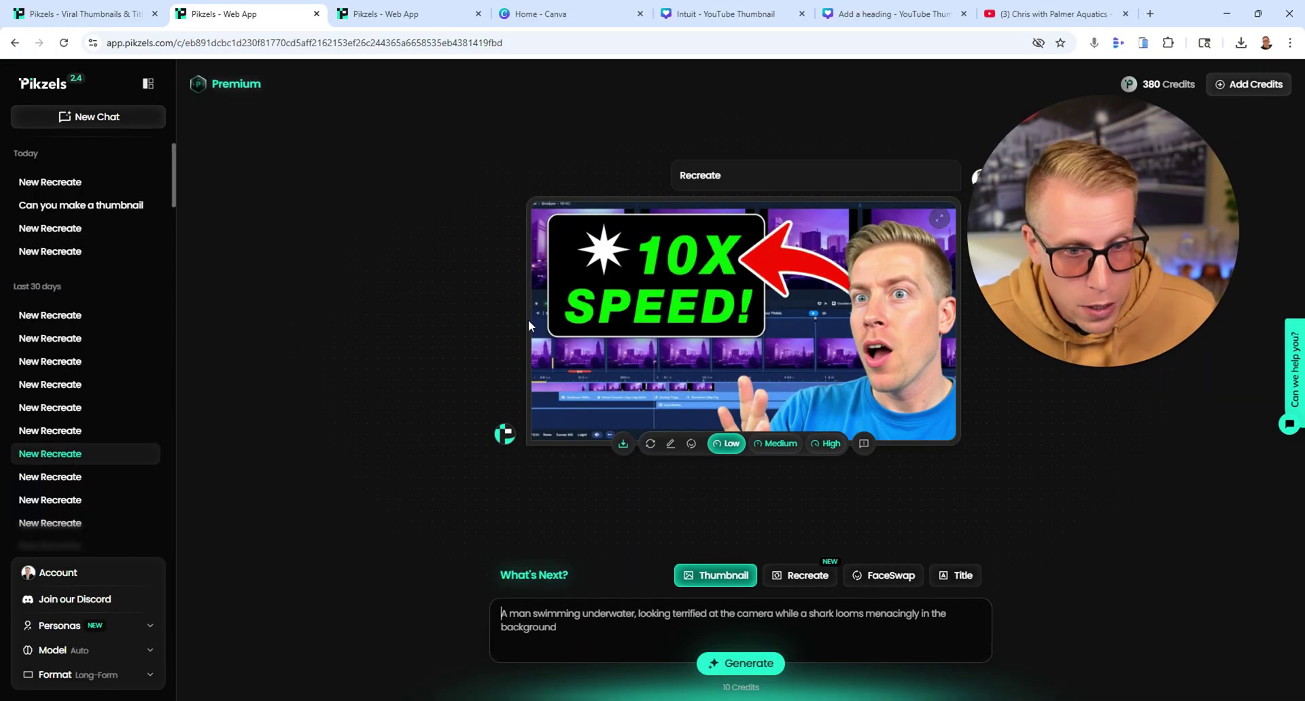
Switch to the Synthesia vs HeyGen recreate chat.
left_click(91, 484)
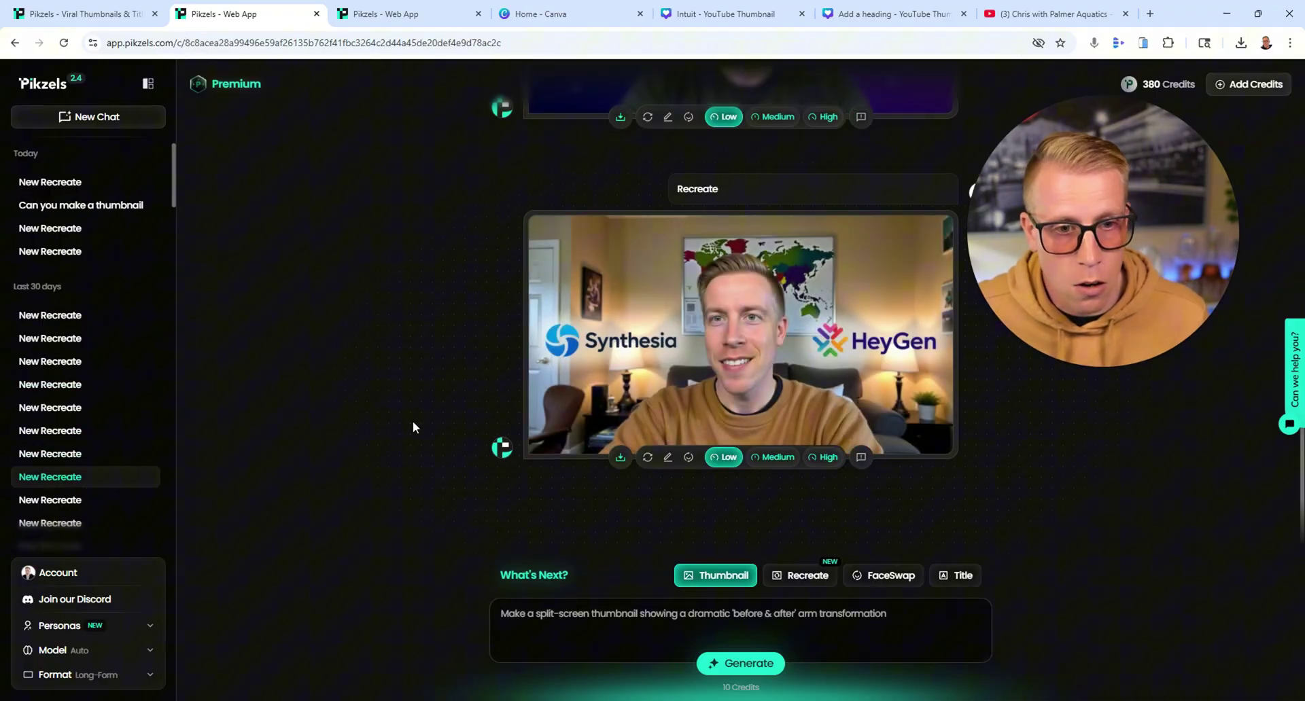
scroll(391, 425, "up", 5)
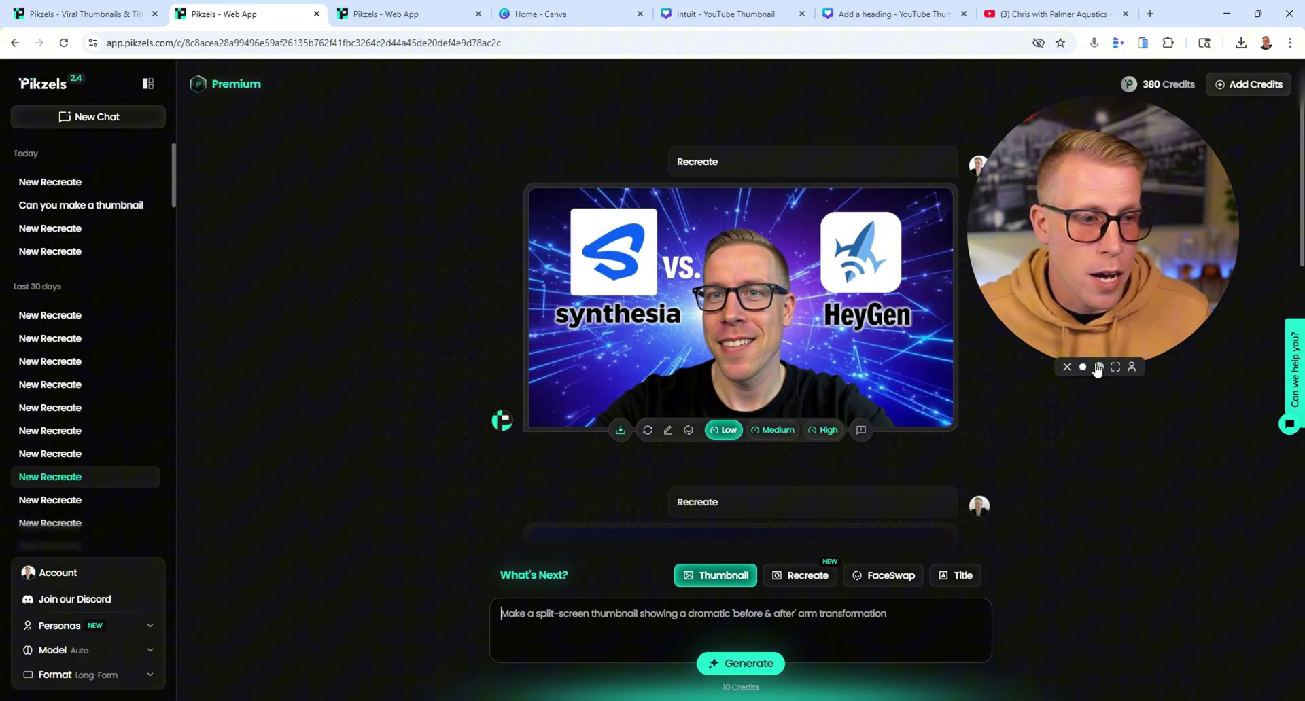
left_click(1115, 367)
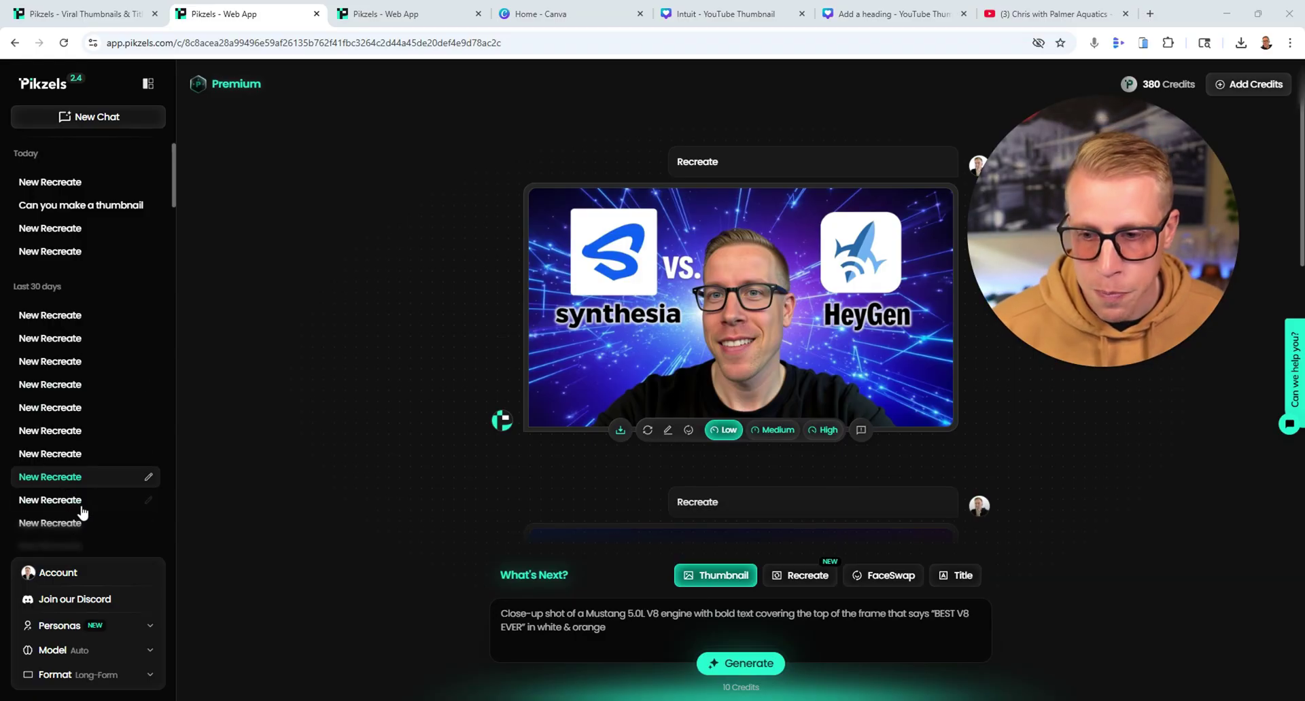
left_click(82, 502)
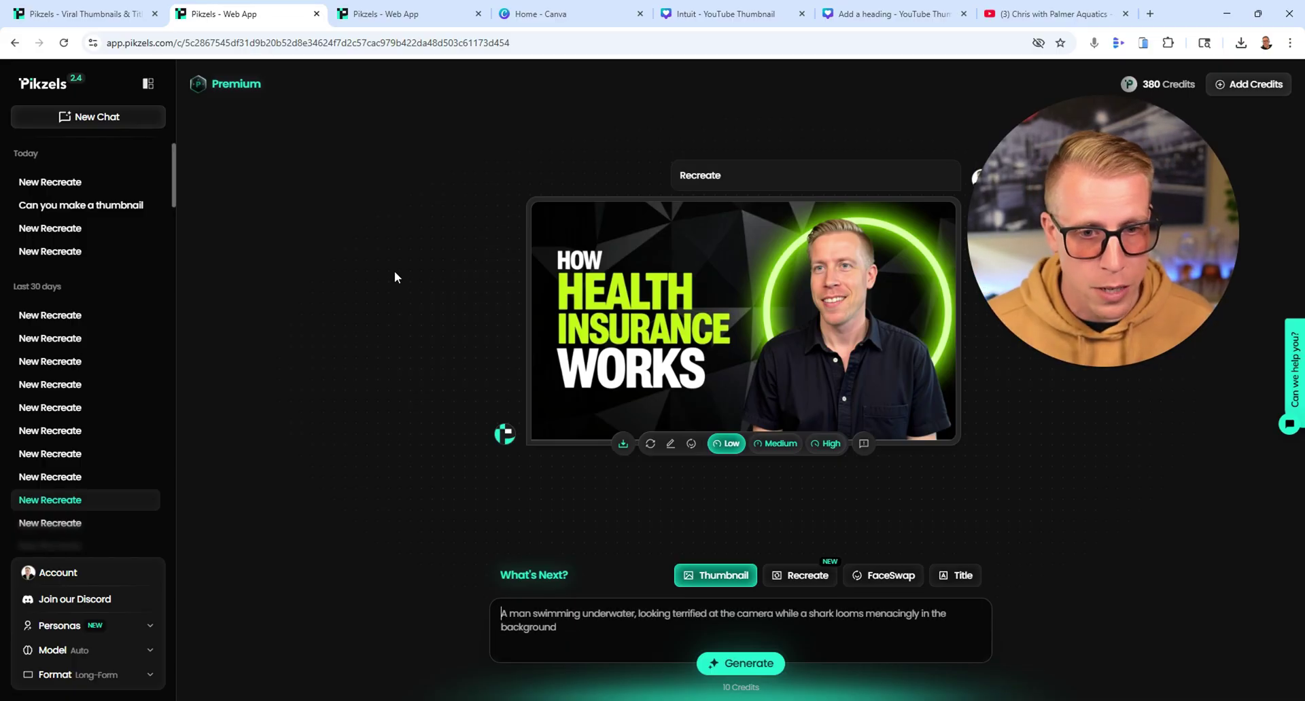
Replace the field's text with the pasted clipboard contents.
key("ctrl+a")
key("BackSpace")
type("Generate a sinister, greedy version of Mario with a cigar, surrounded by poker chips & stacks of cash & place the Nintendo logo behind him")
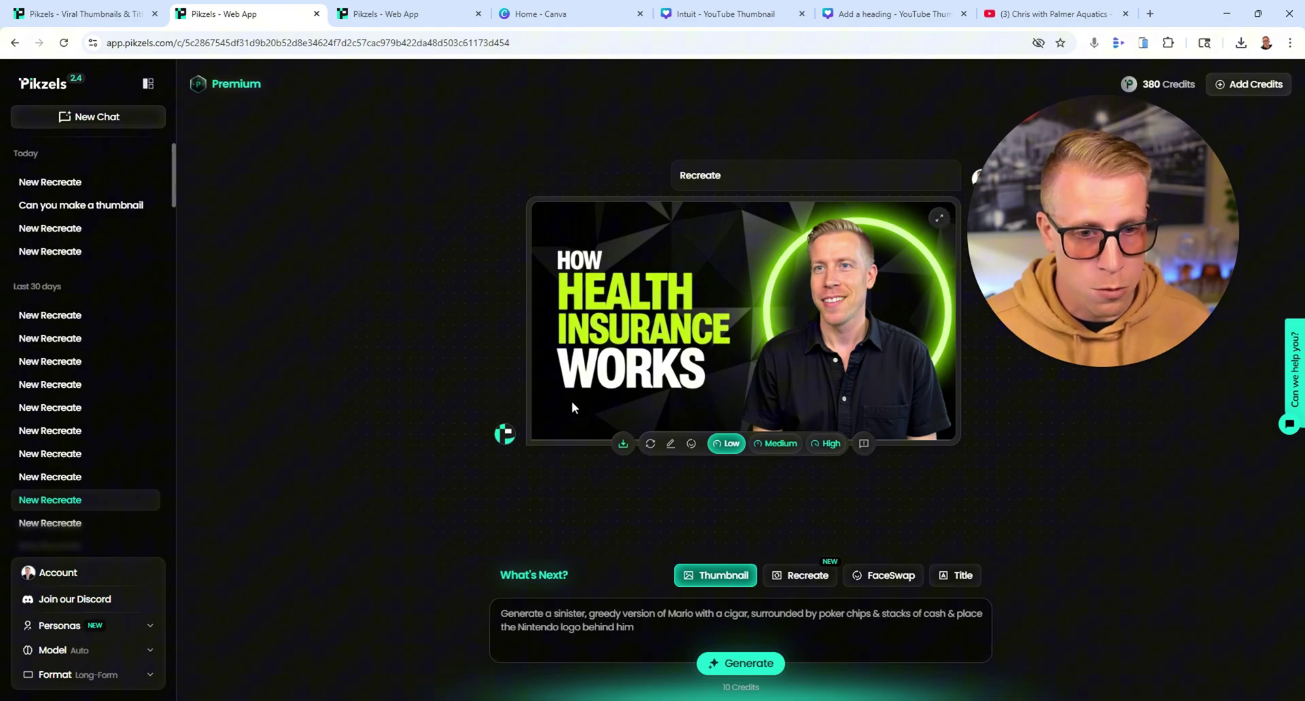
Open the next earlier recreate chat, then show the Essential $20, Premium $40 and Ultimate $80 pricing page.
scroll(81, 476, "down", 2)
left_click(81, 385)
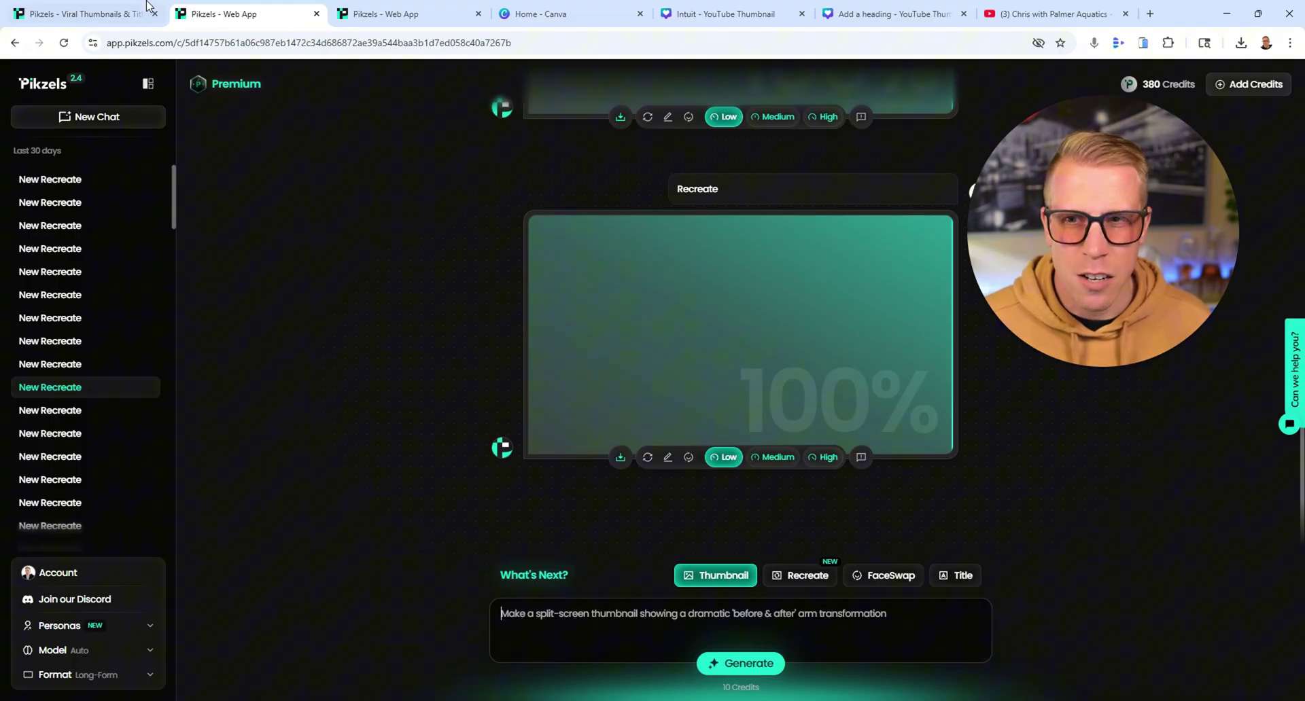
left_click(96, 15)
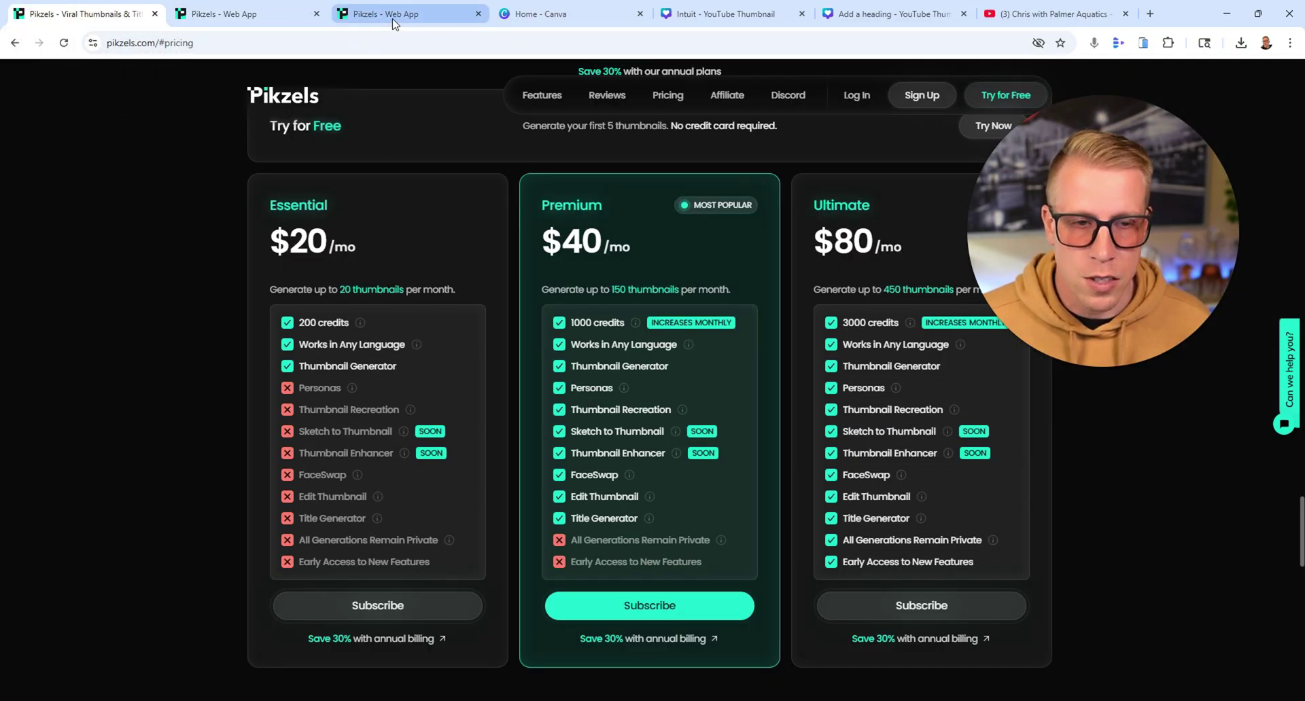
Glance at the web app's recreate chat, then return to the pricing page.
mouse_move(393, 24)
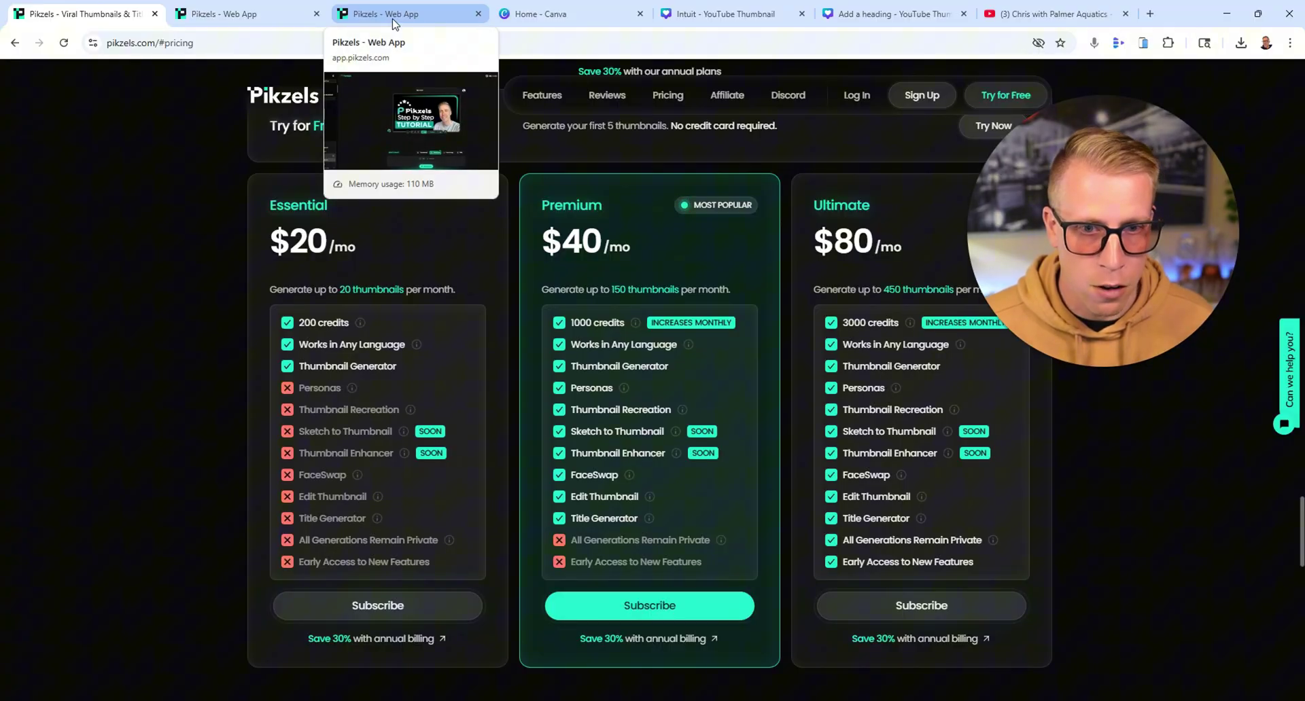
left_click(393, 25)
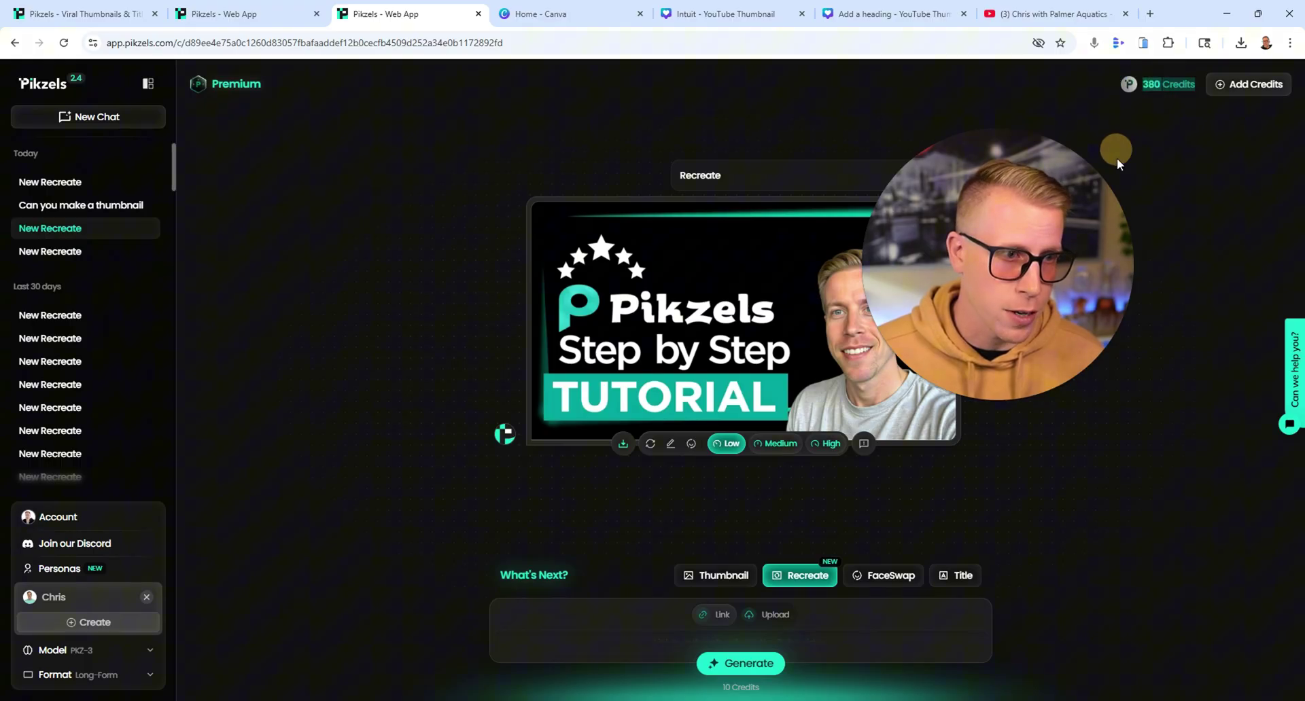
left_click(64, 5)
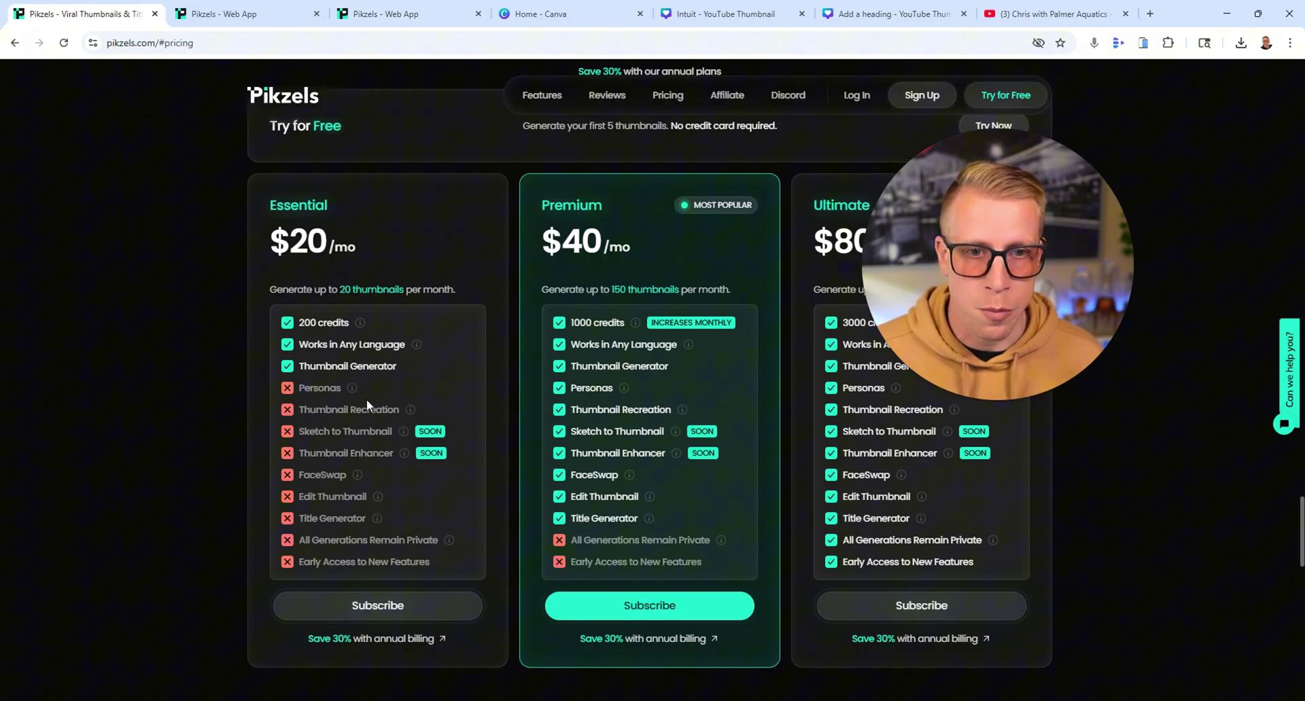
Highlight the Essential plan's 200 credits and the Premium plan's 1000 credits.
scroll(365, 405, "up", 2)
scroll(343, 381, "down", 1)
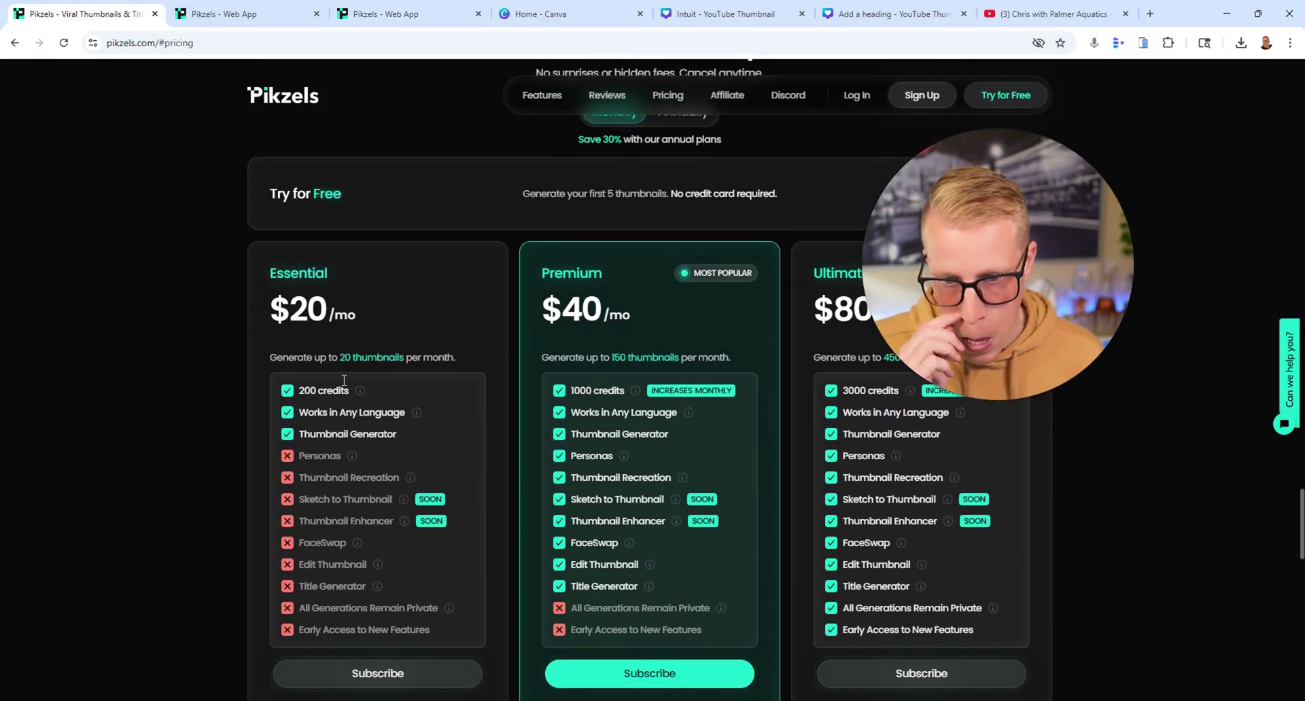
left_click_drag(349, 389, 215, 374)
left_click(214, 373)
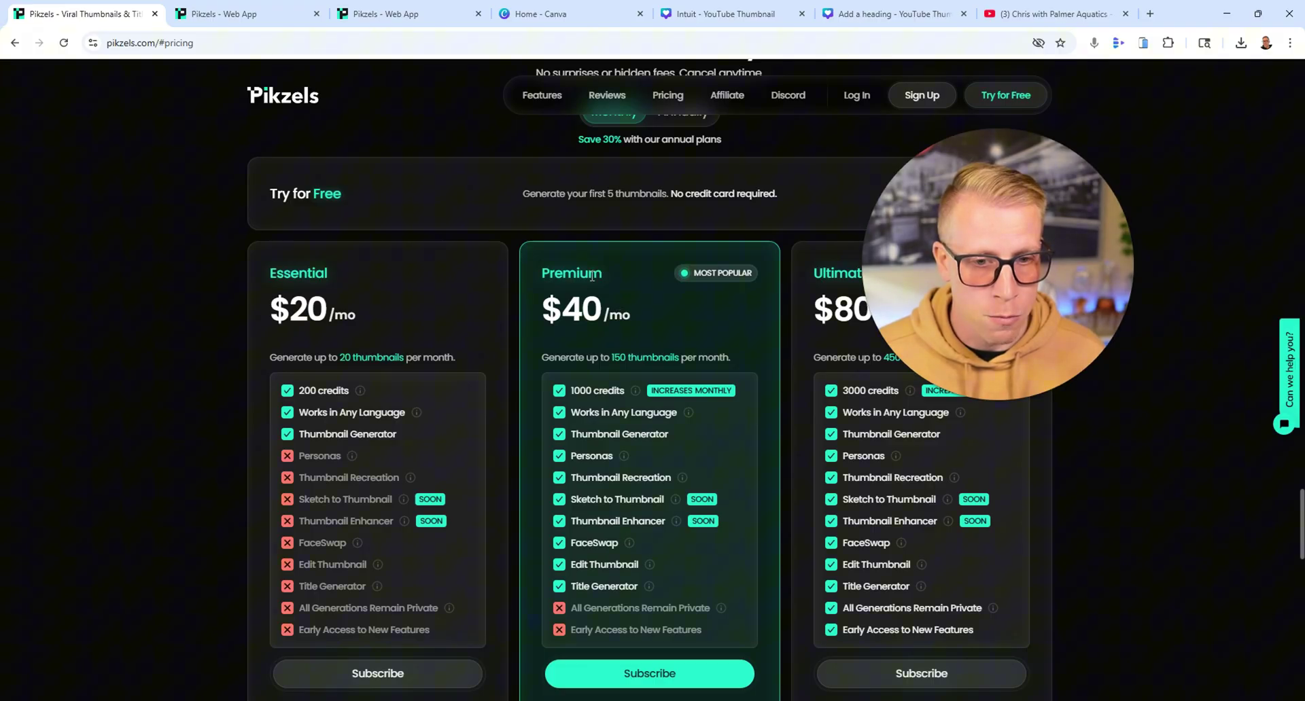
left_click_drag(623, 388, 560, 389)
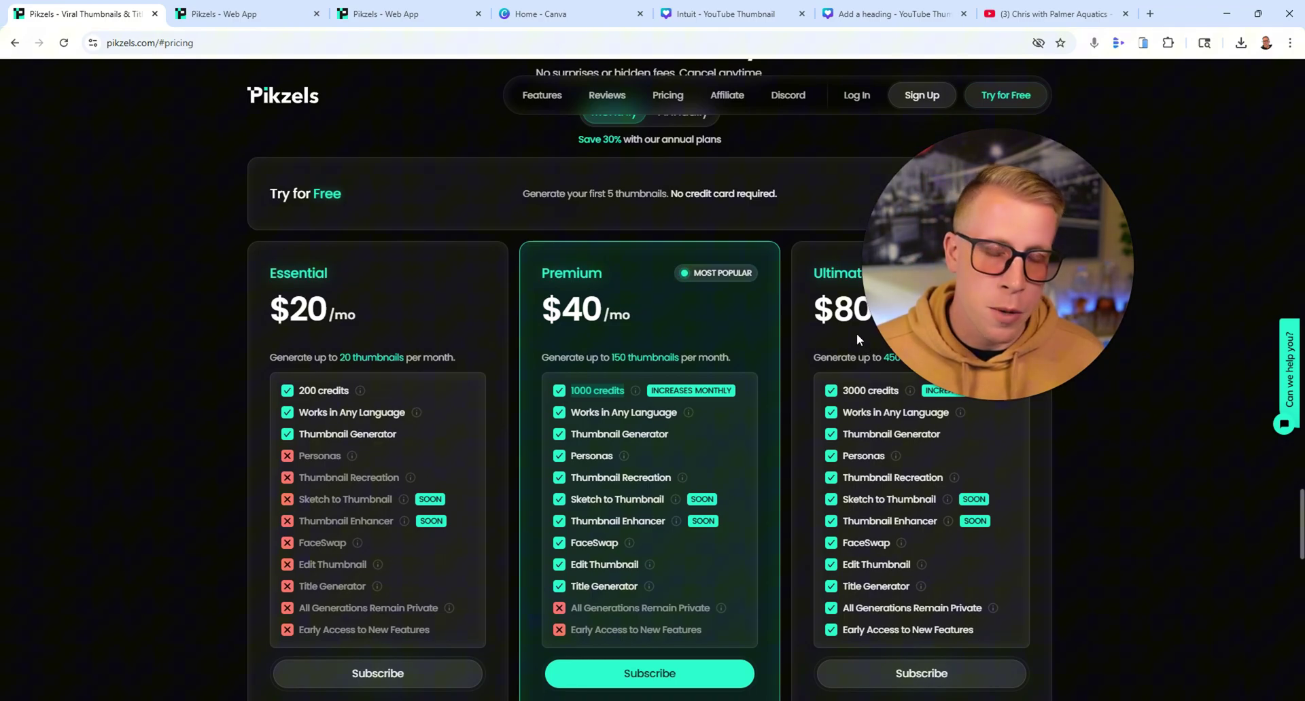
Go back to the web app chat showing the 'DO WHAT THE 97% ARE NOT DOING!' thumbnail.
mouse_move(1013, 399)
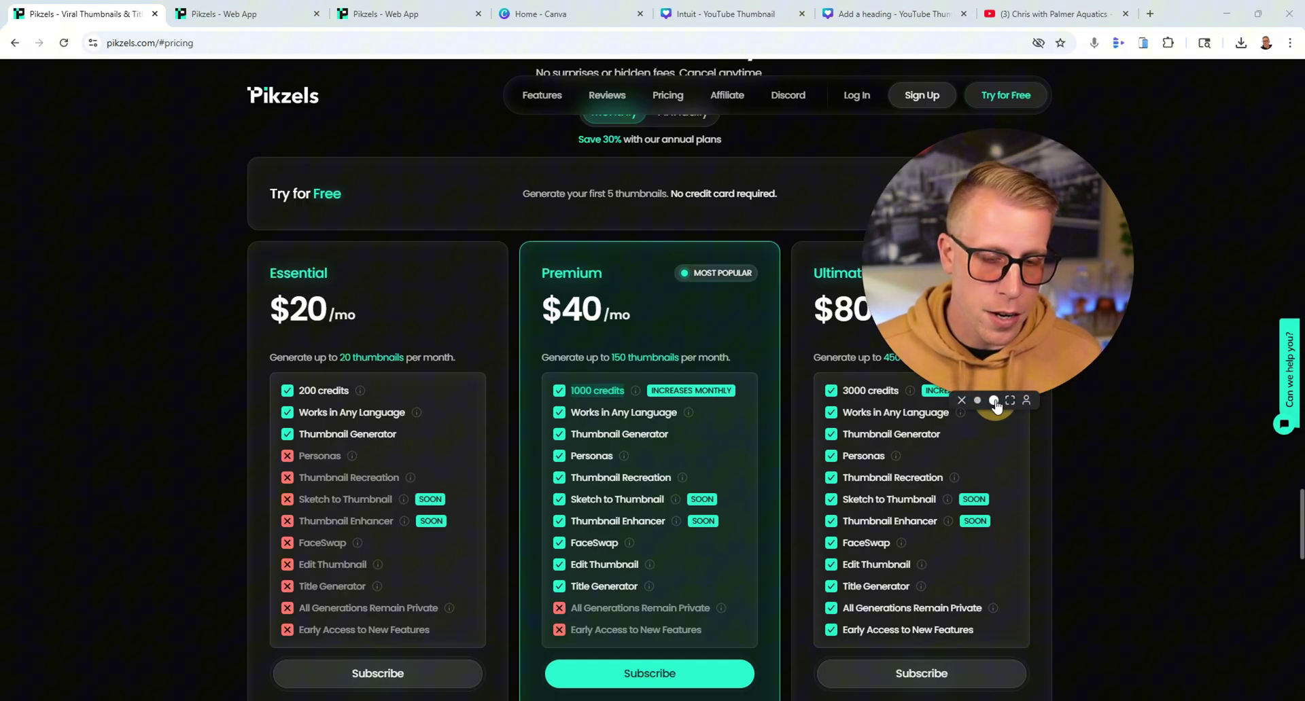
left_click(1009, 401)
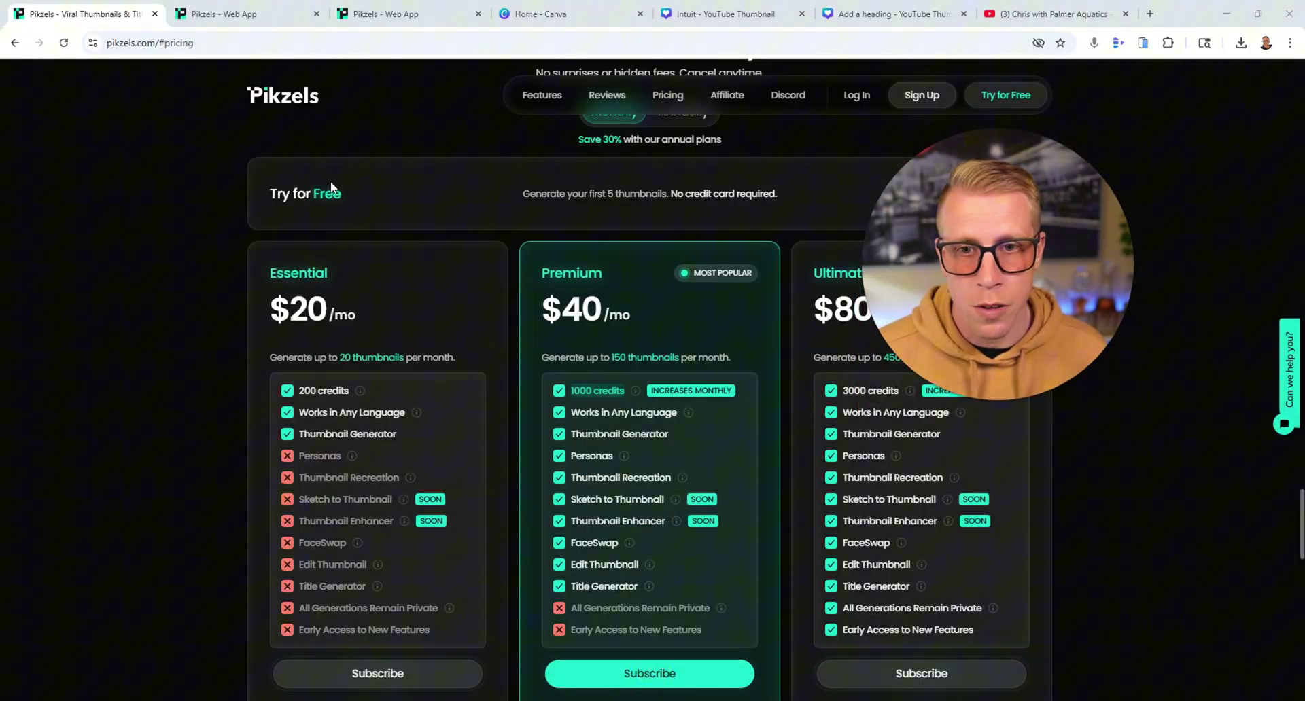
left_click(262, 15)
scroll(365, 370, "up", 4)
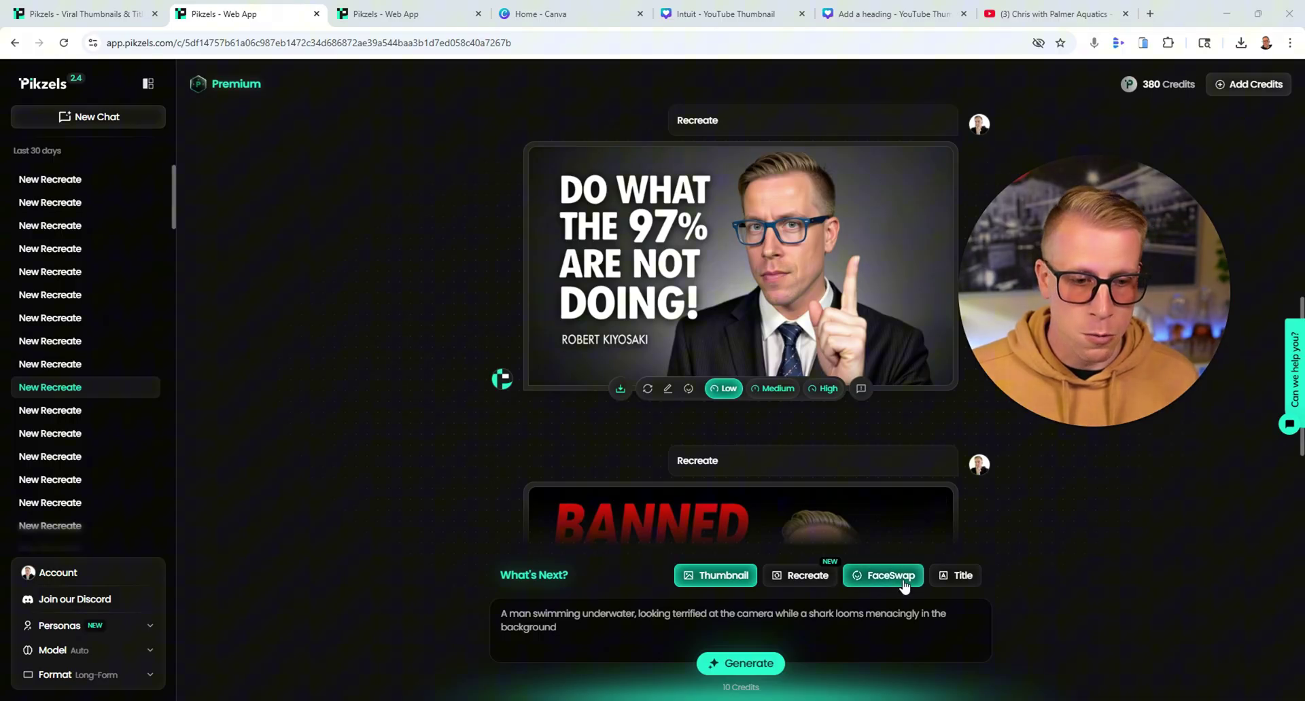
Set Recreate inspiration weight to Low, and view the Create a Persona form without saving it.
left_click(819, 584)
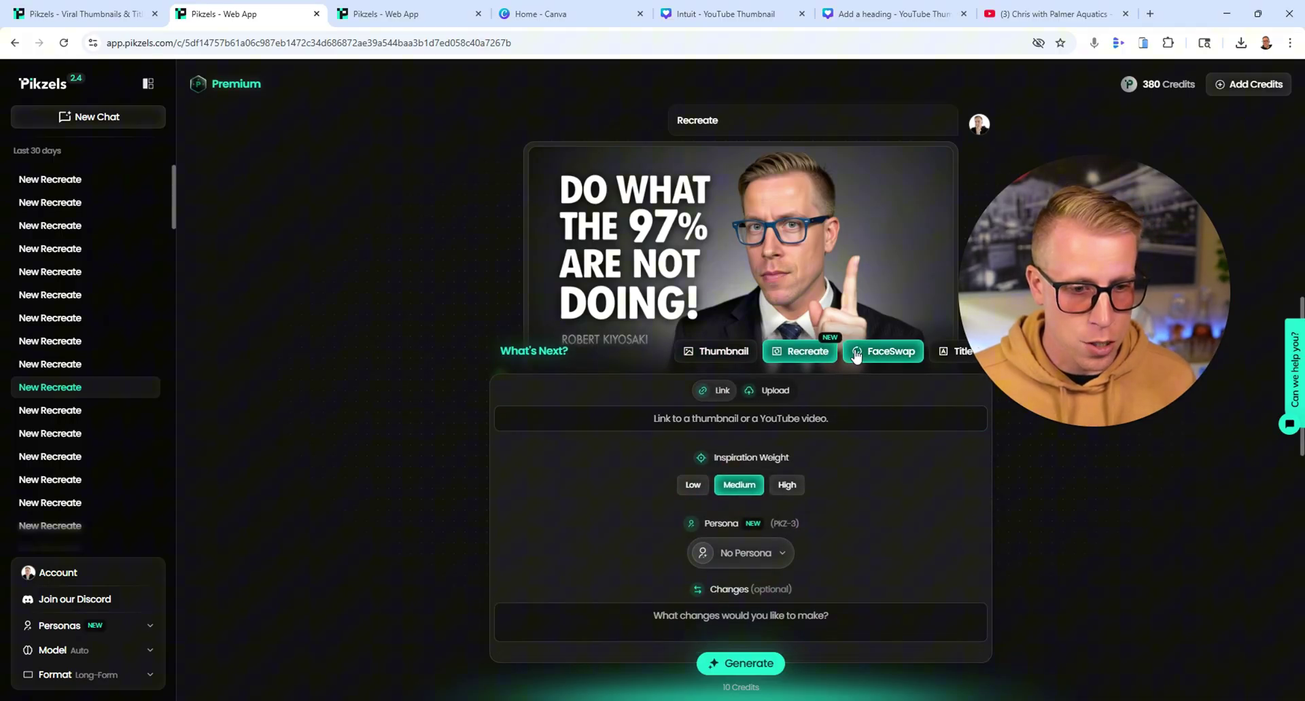
left_click(711, 460)
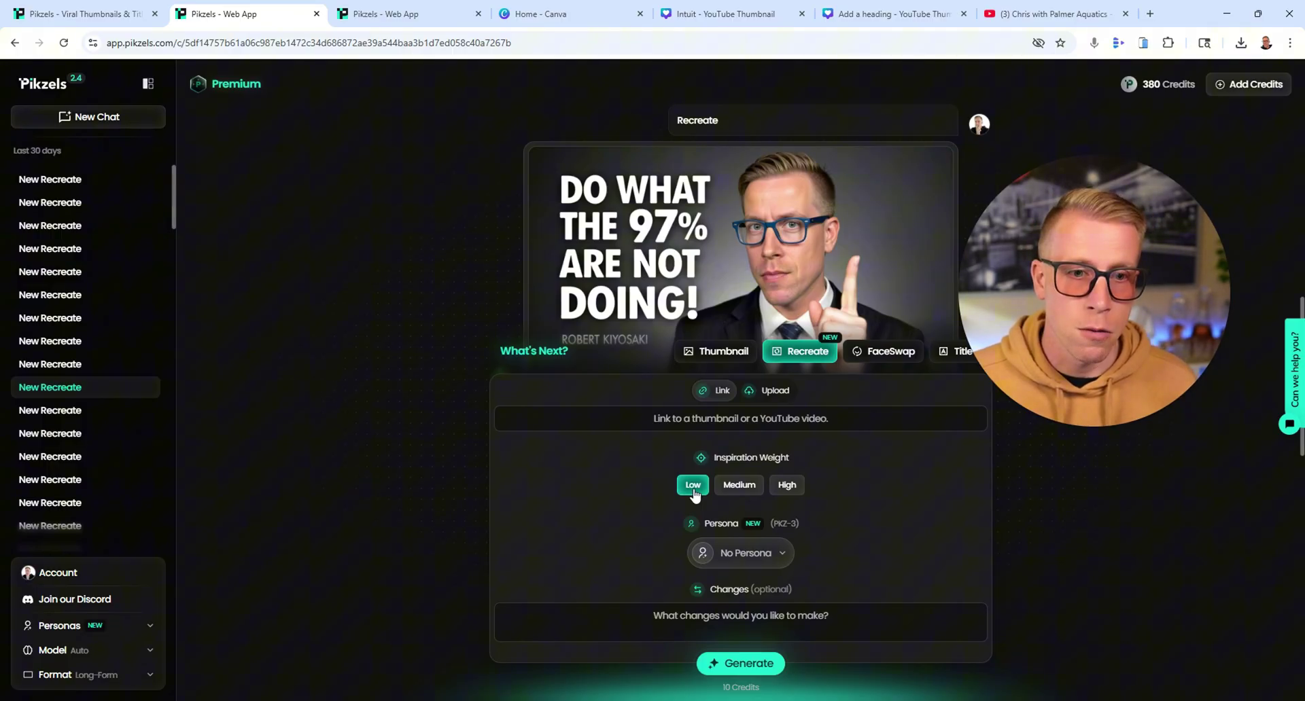
left_click(761, 555)
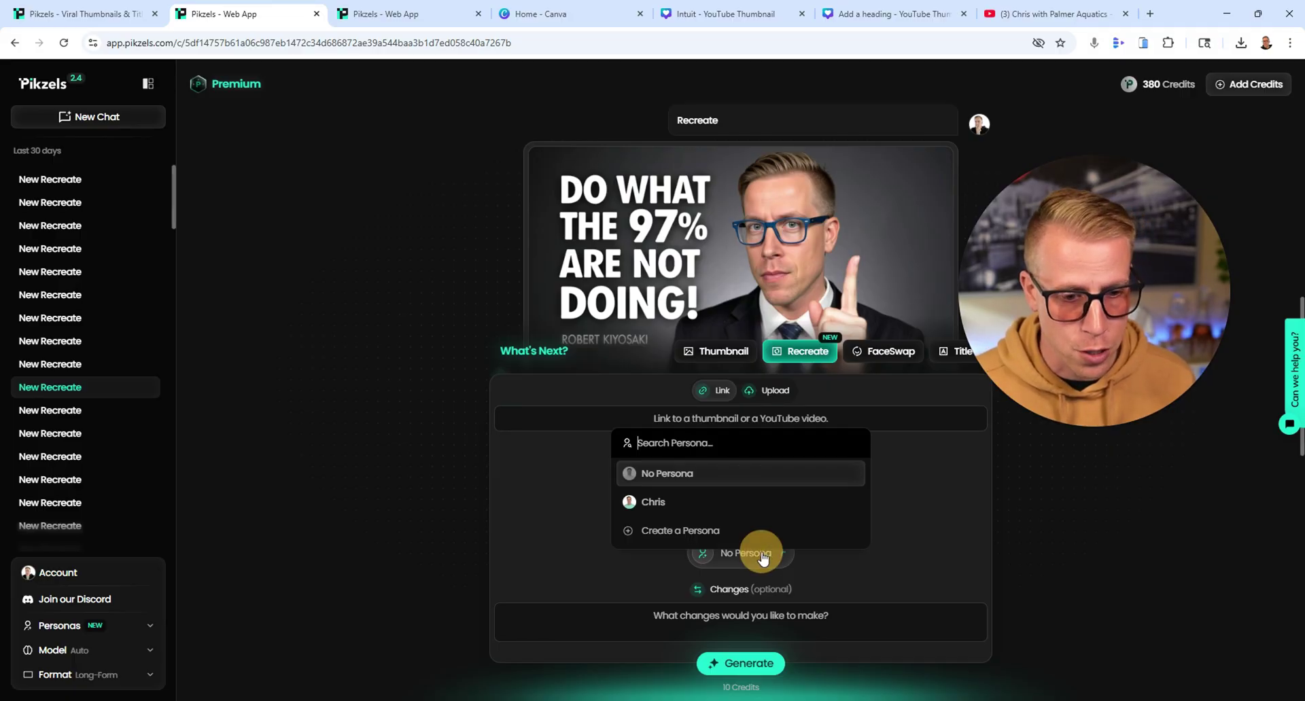
left_click(698, 537)
left_click(673, 536)
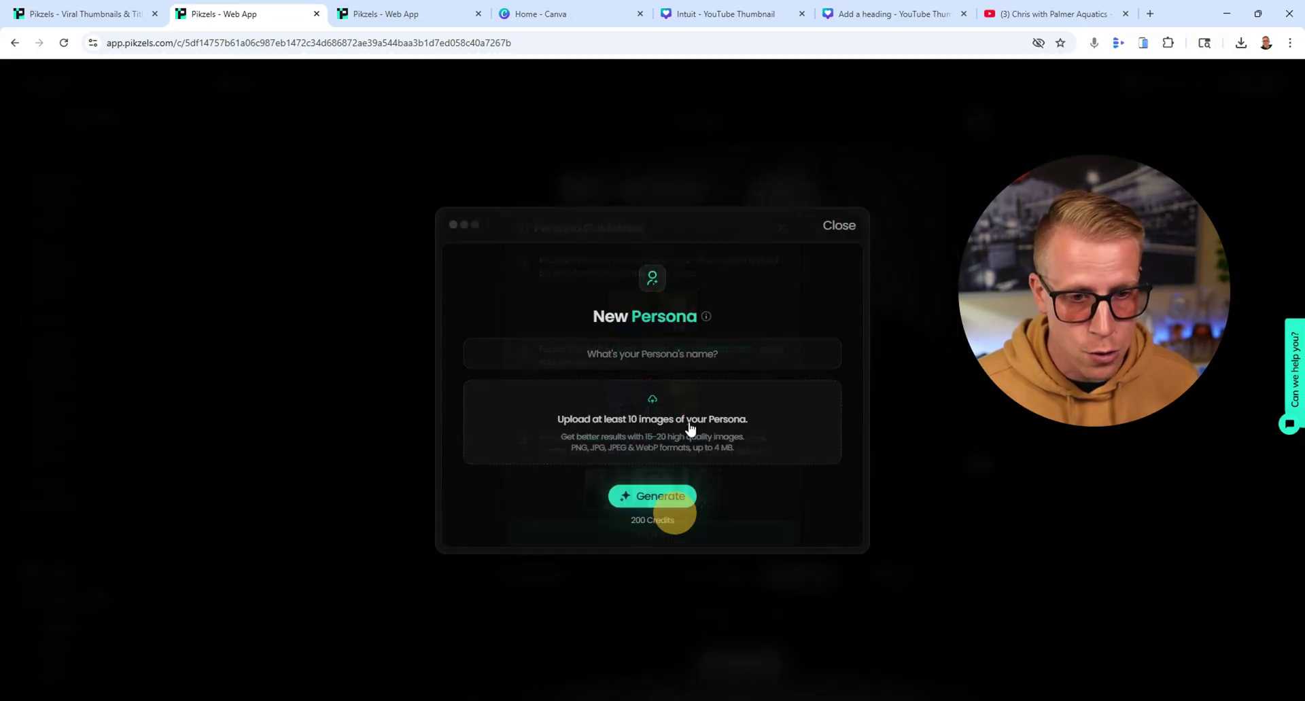
left_click(839, 225)
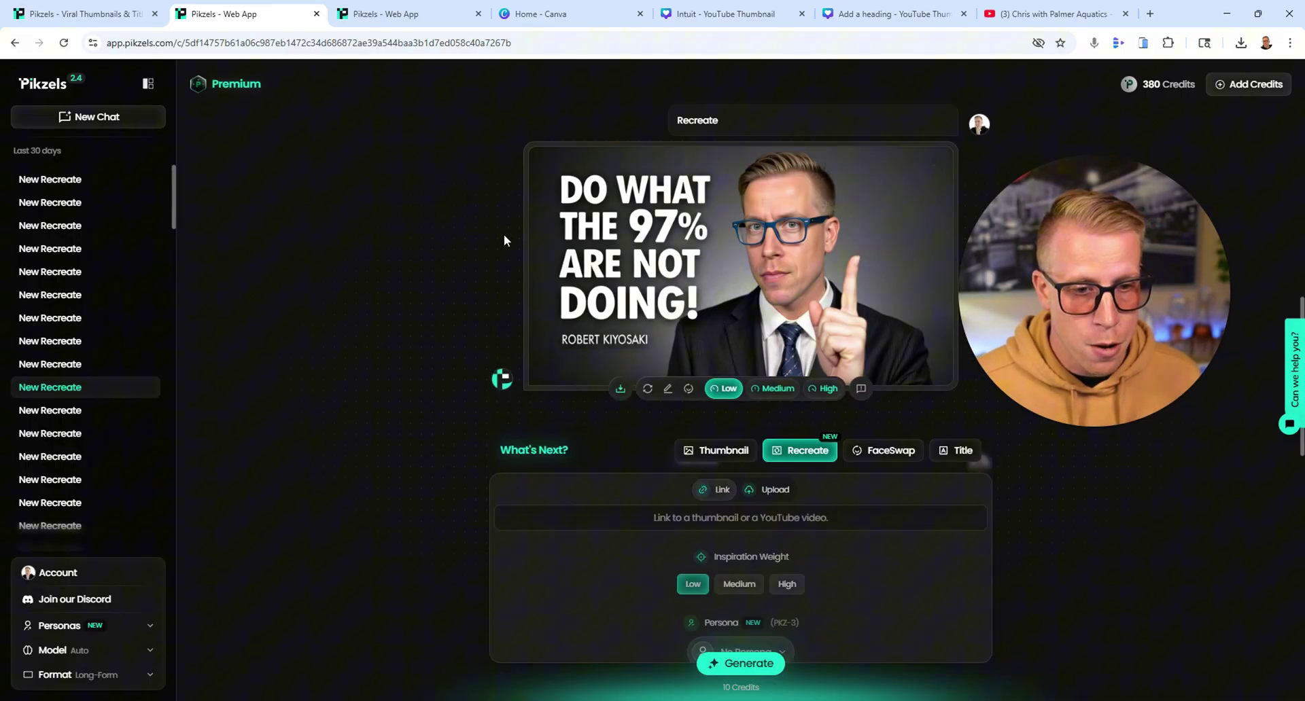
left_click(454, 231)
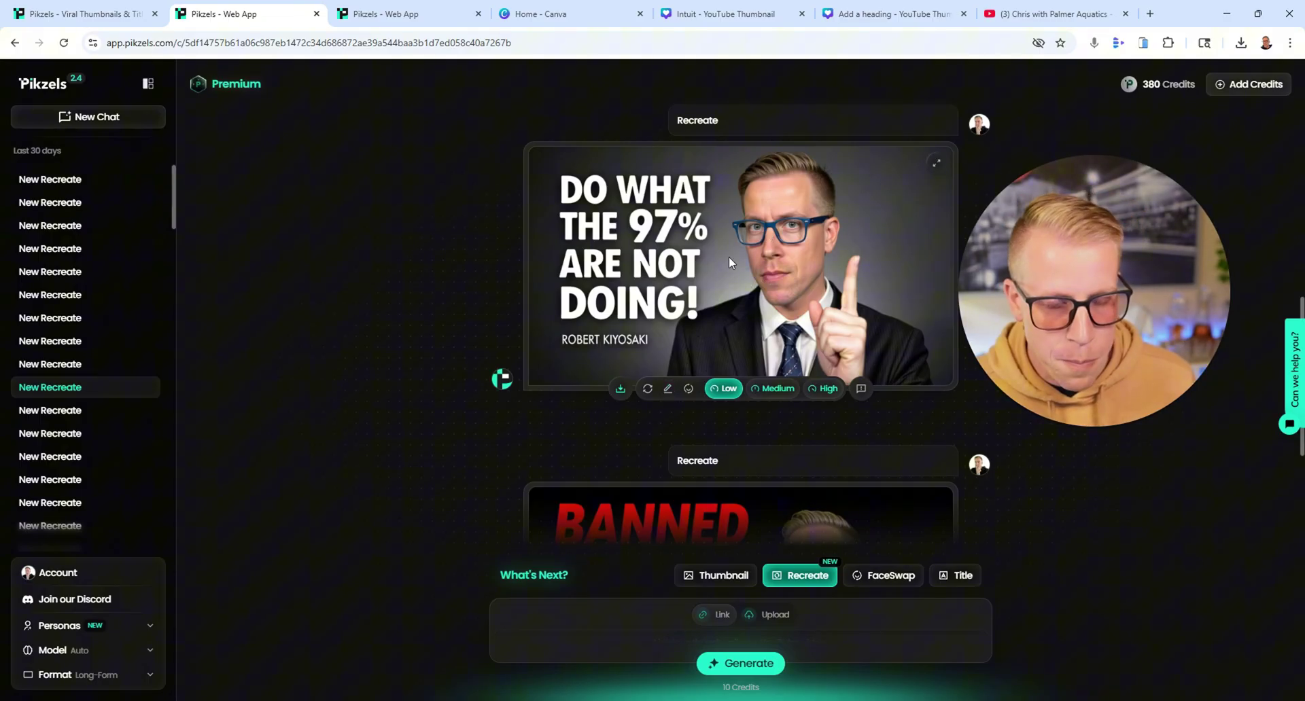
left_click(668, 390)
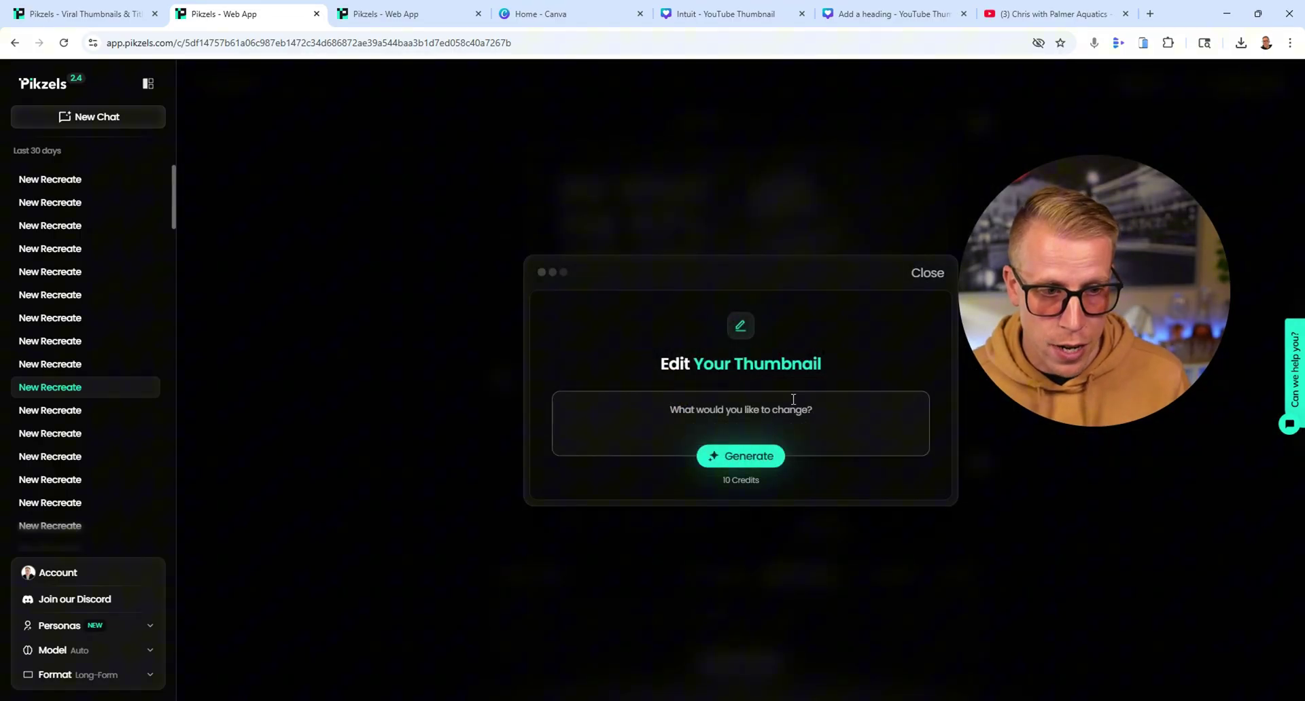
left_click(920, 275)
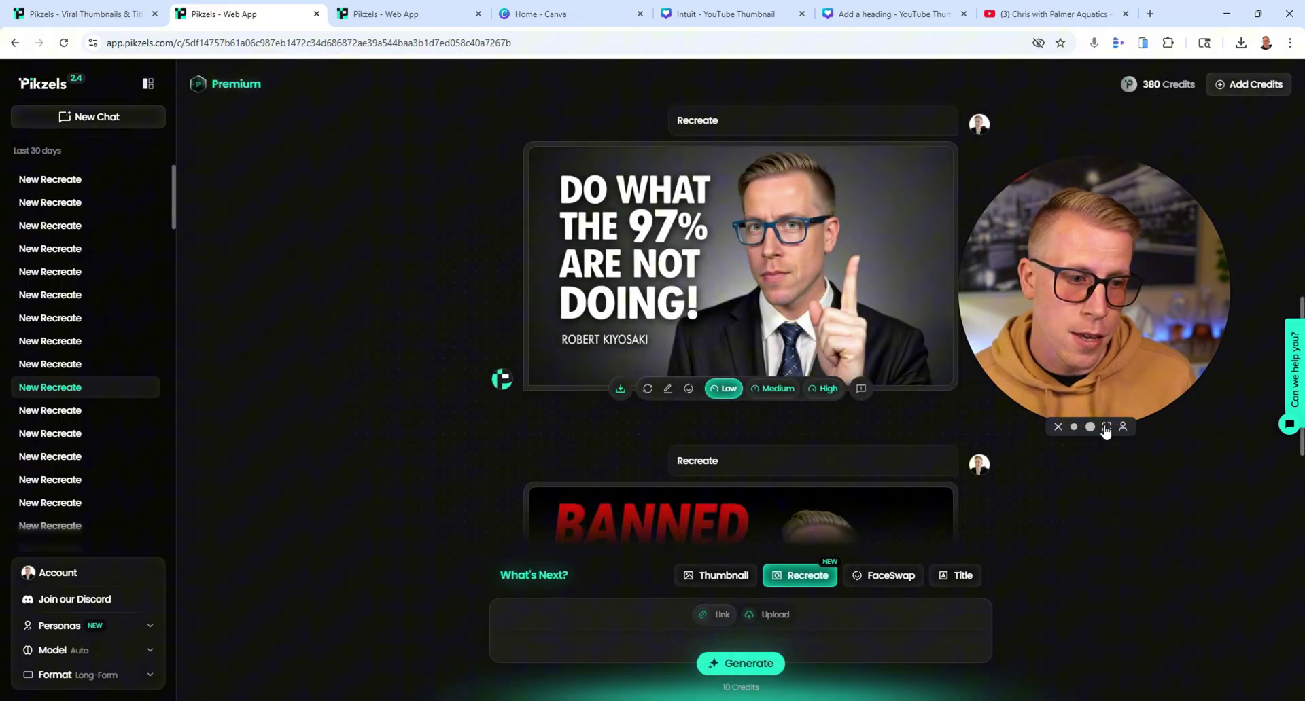
left_click(1105, 427)
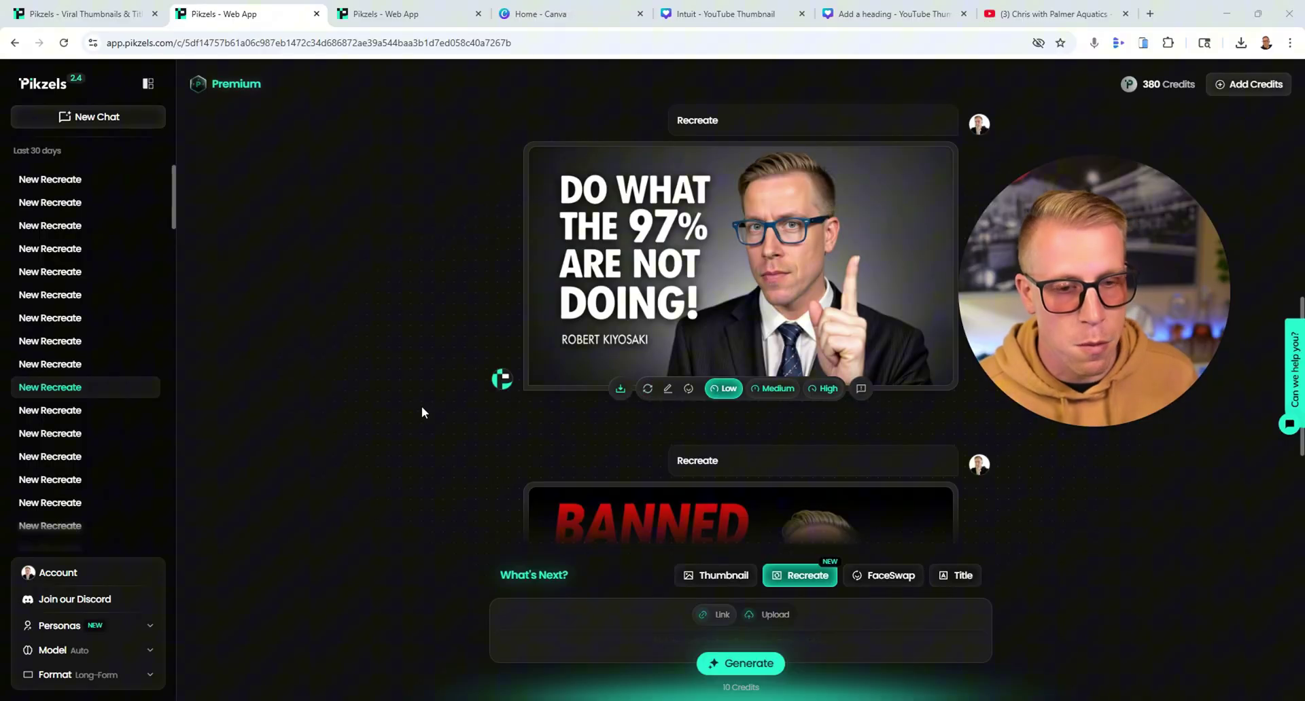
scroll(422, 407, "down", 4)
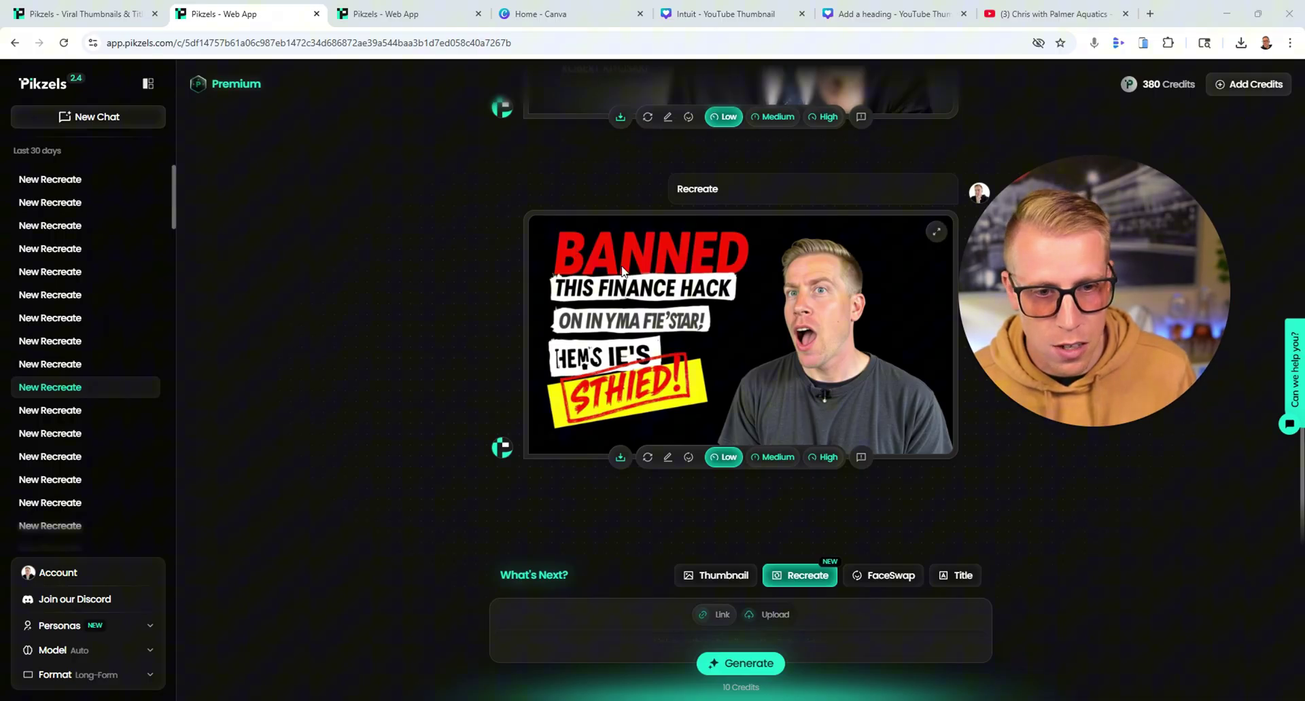
Switch to the recreate chat with the 'POLICYGENIUS LIFE INSURANCE REVIEW' thumbnail.
left_click(78, 415)
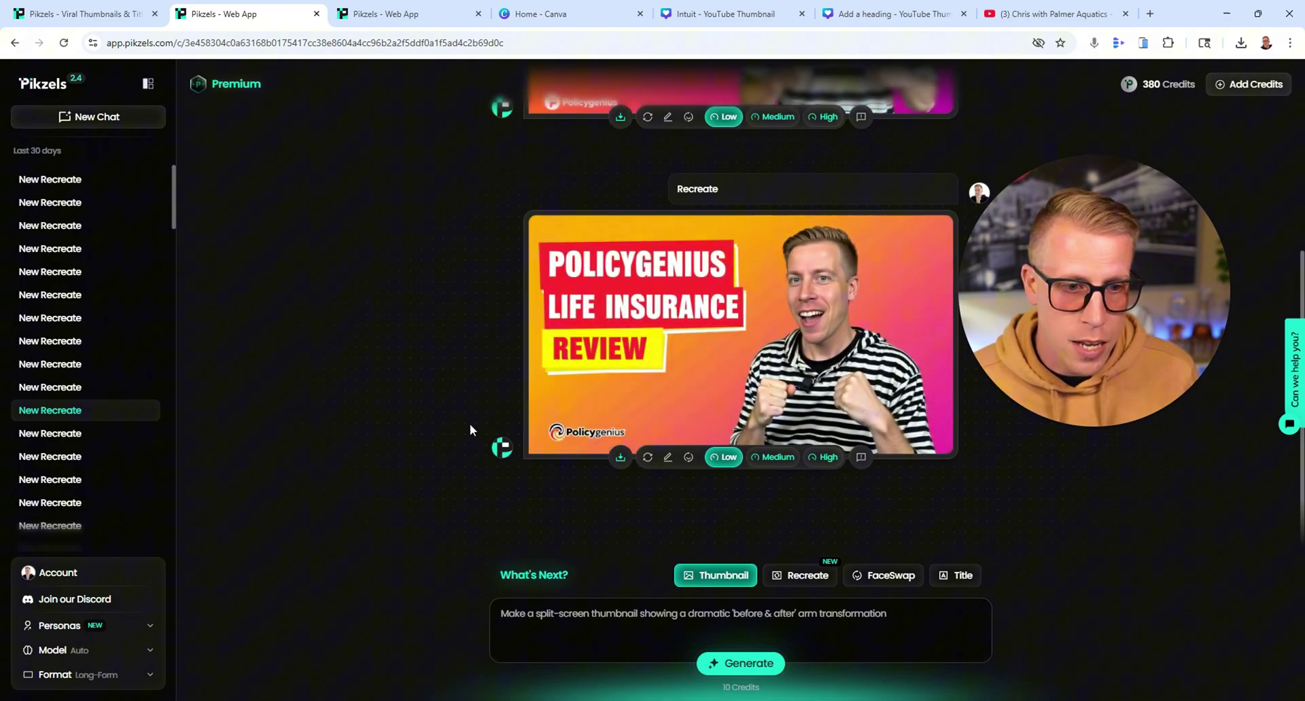
mouse_move(1132, 424)
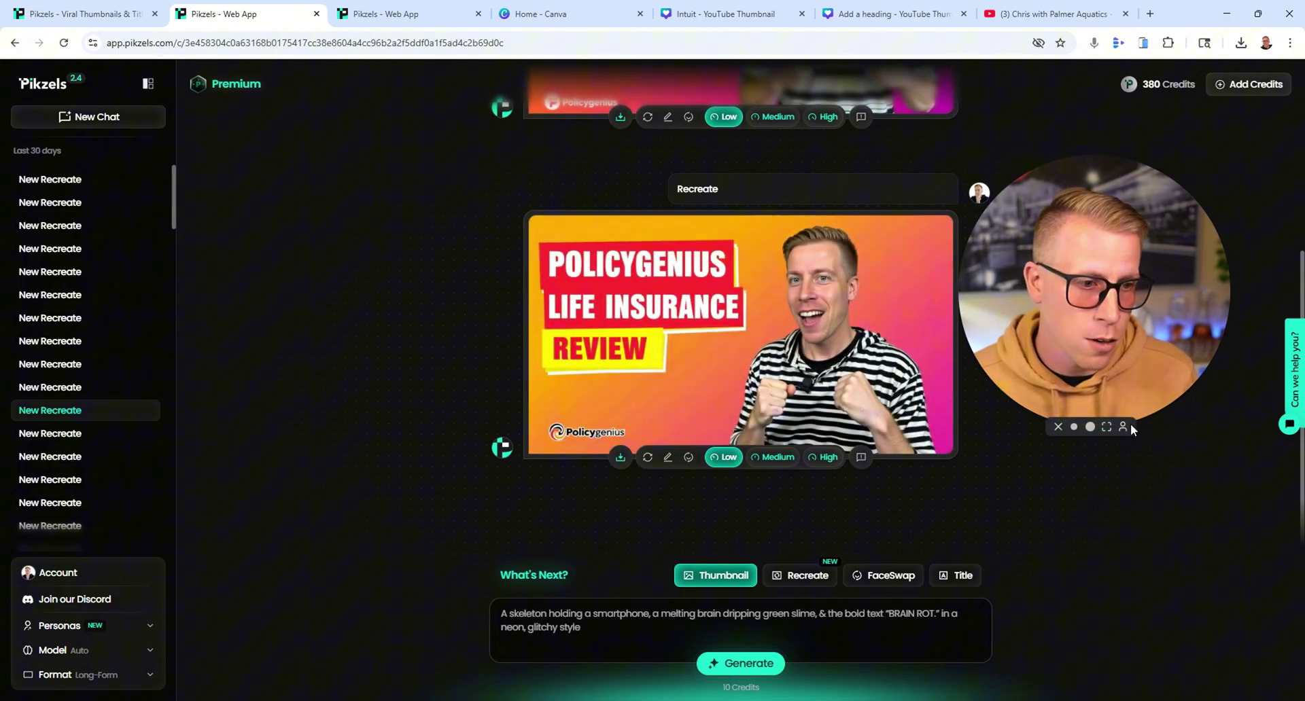
left_click(1106, 427)
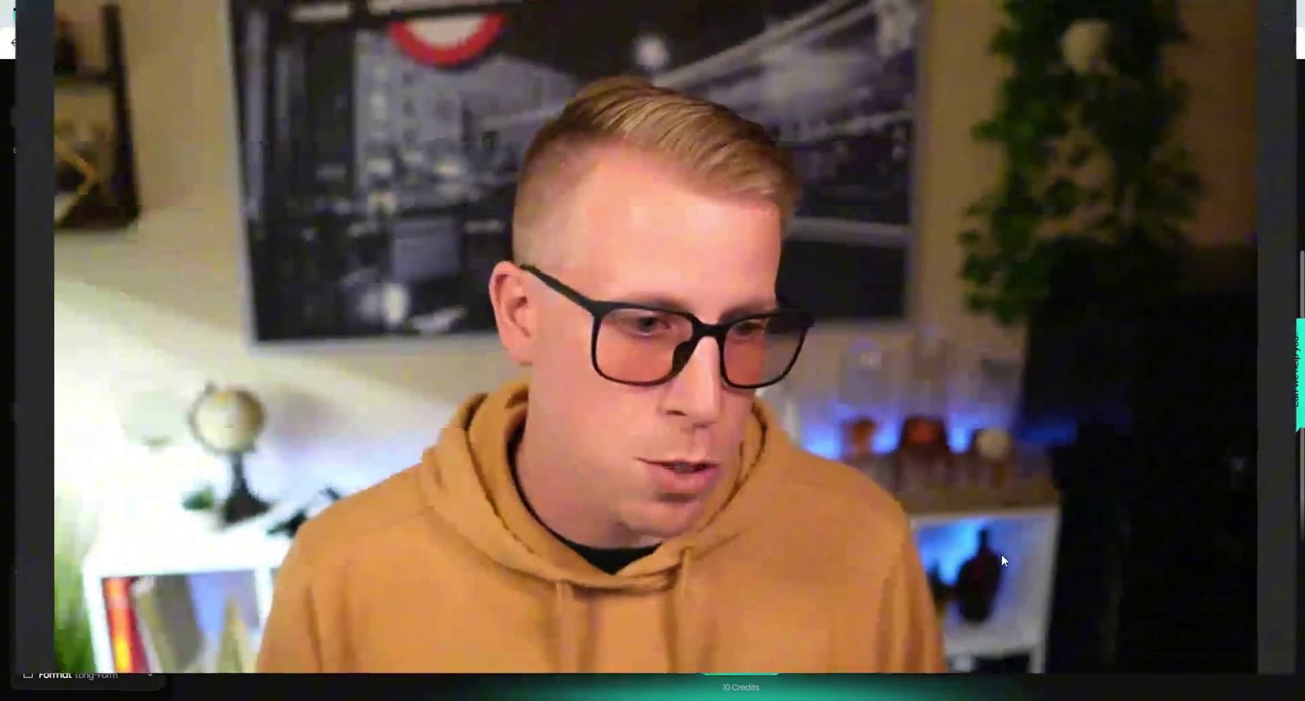